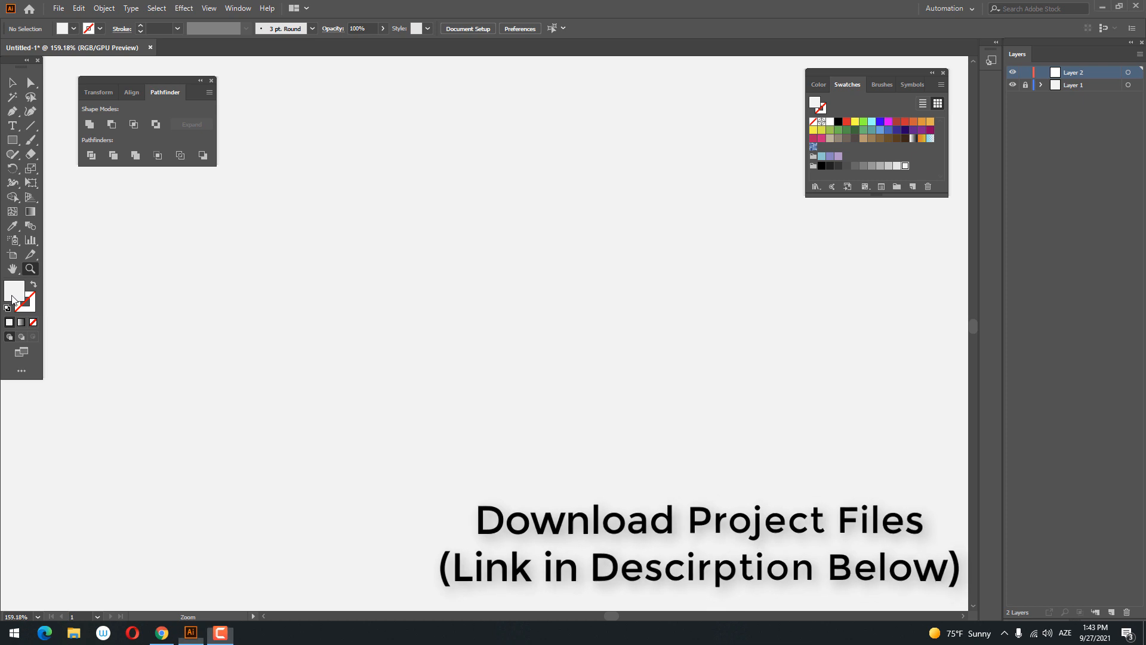
# - Set the fill colour to light green, 8CDD62
pyautogui.doubleClick(14, 291)
pyautogui.click(893, 216)
pyautogui.moveTo(894, 216); pyautogui.dragTo(893, 217)
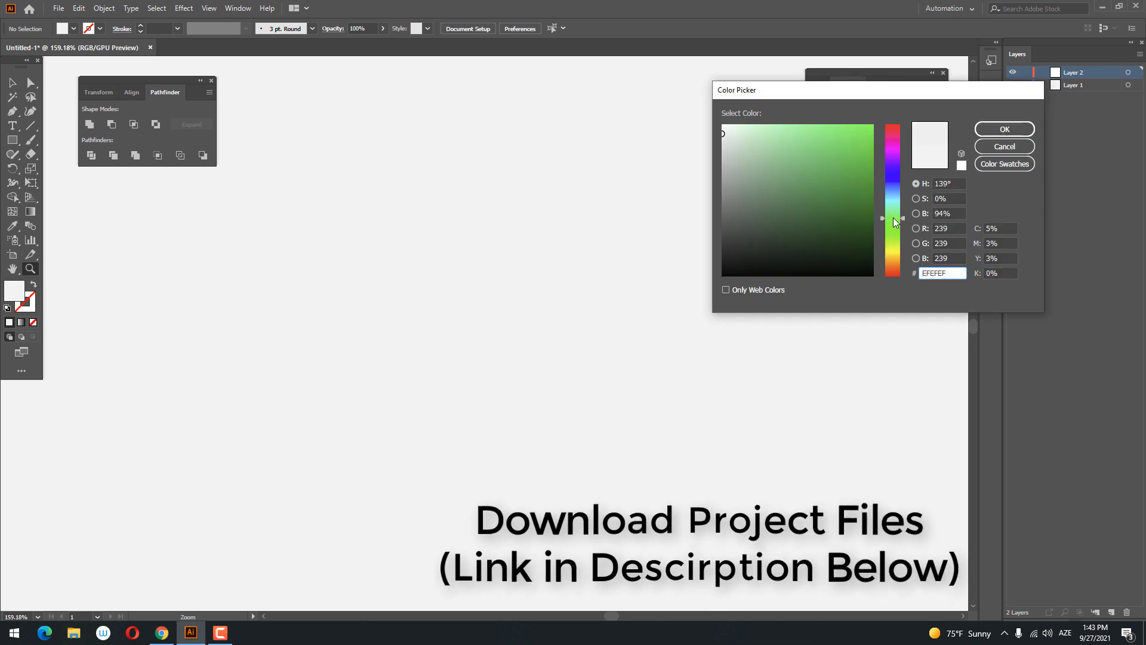
pyautogui.moveTo(819, 162); pyautogui.dragTo(793, 142)
pyautogui.moveTo(893, 227); pyautogui.dragTo(894, 235)
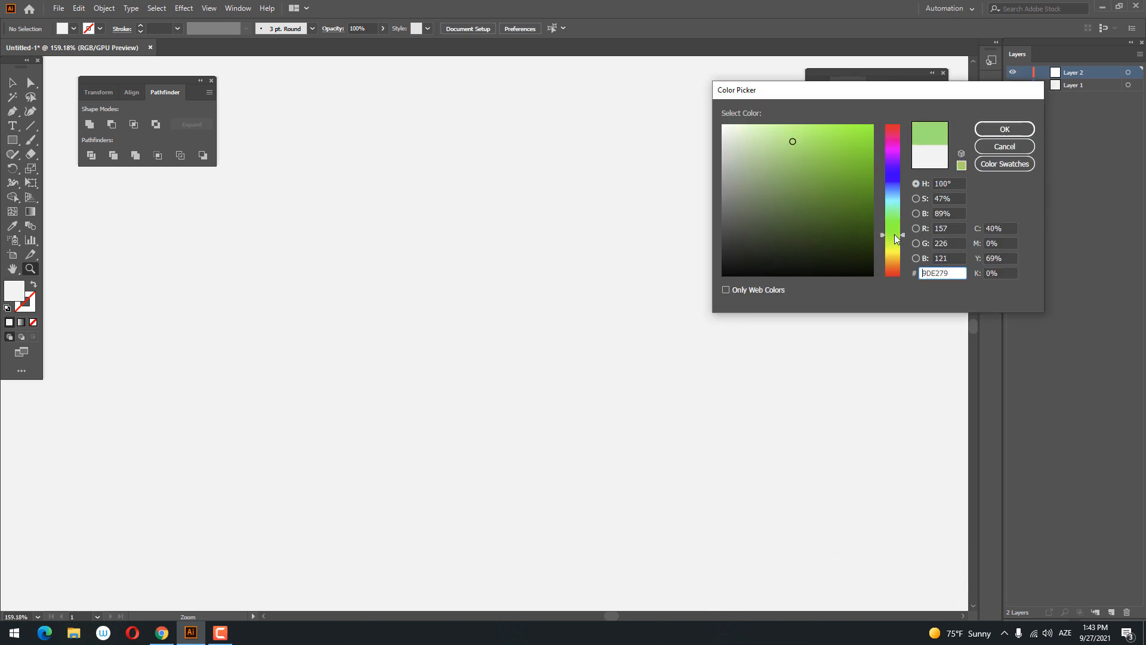
pyautogui.moveTo(831, 141); pyautogui.dragTo(812, 137)
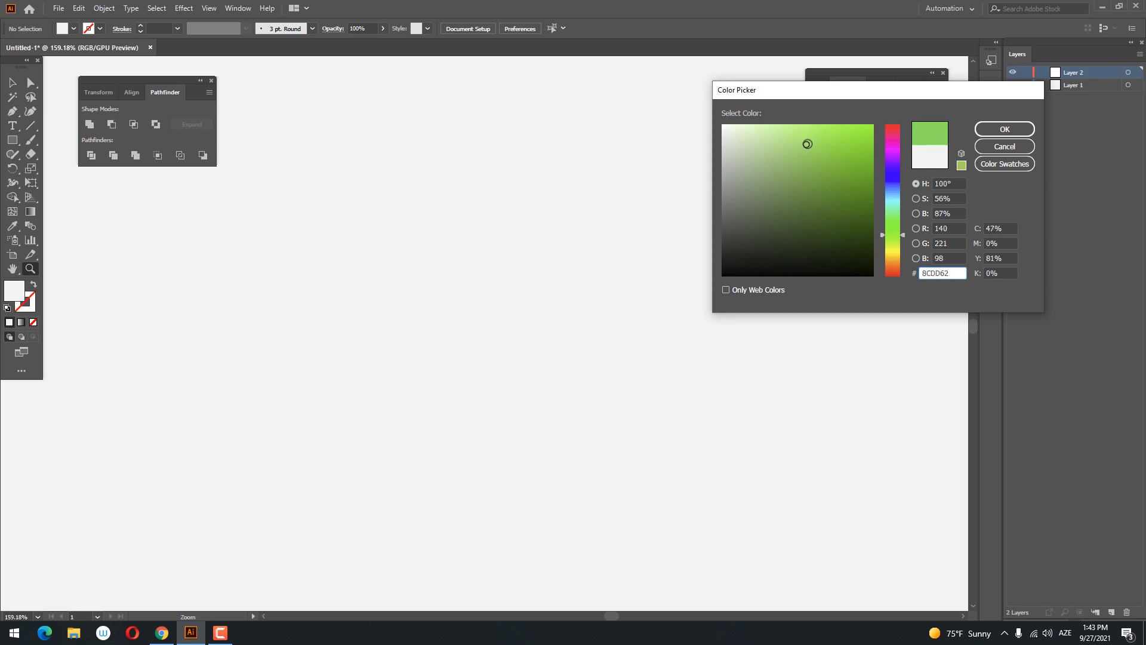
pyautogui.click(1005, 129)
# - Draw a circle about 158 pt in diameter and change its fill to a darker, muted green
pyautogui.moveTo(6, 140); pyautogui.dragTo(72, 168)
pyautogui.moveTo(333, 212); pyautogui.dragTo(501, 380)
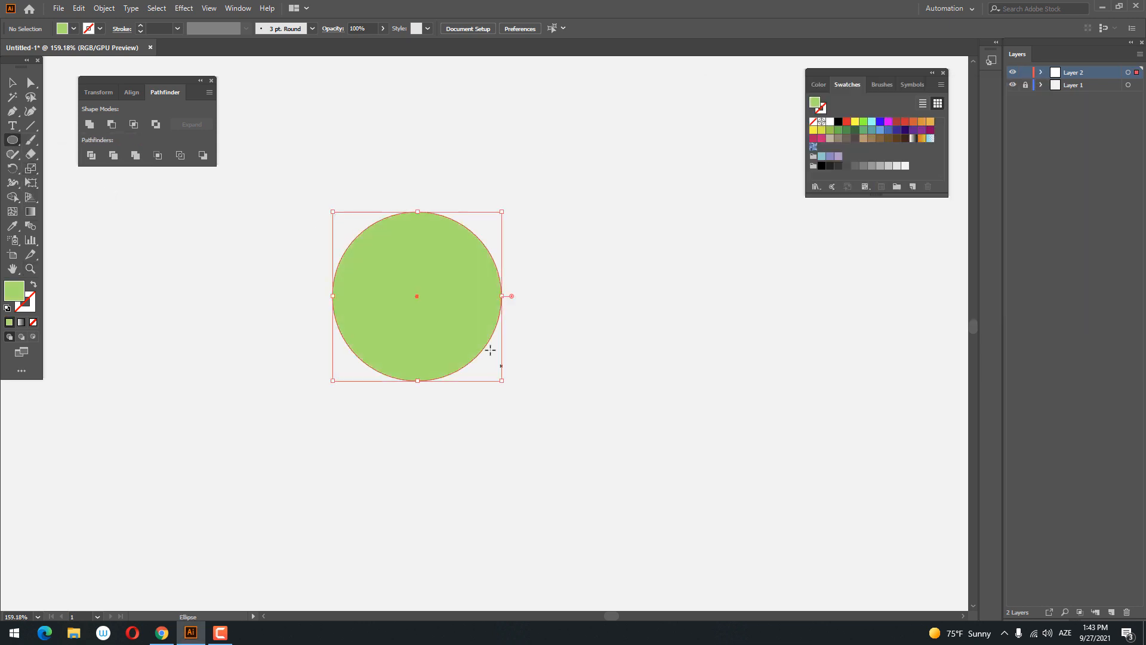
pyautogui.doubleClick(12, 296)
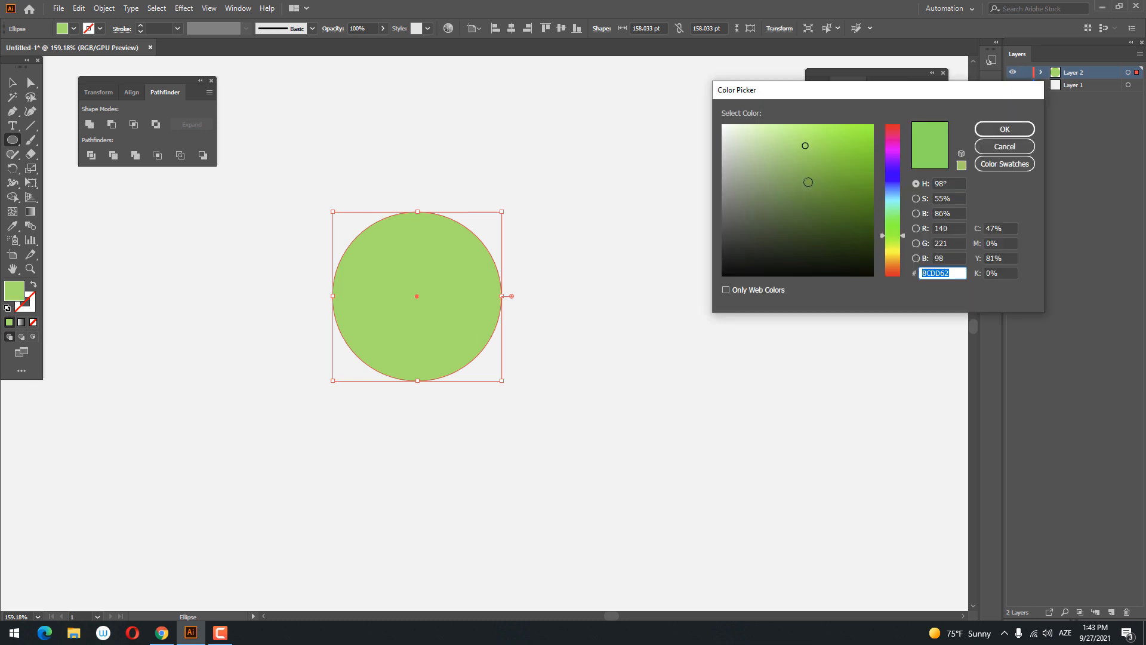
pyautogui.click(799, 197)
pyautogui.moveTo(803, 197); pyautogui.dragTo(796, 185)
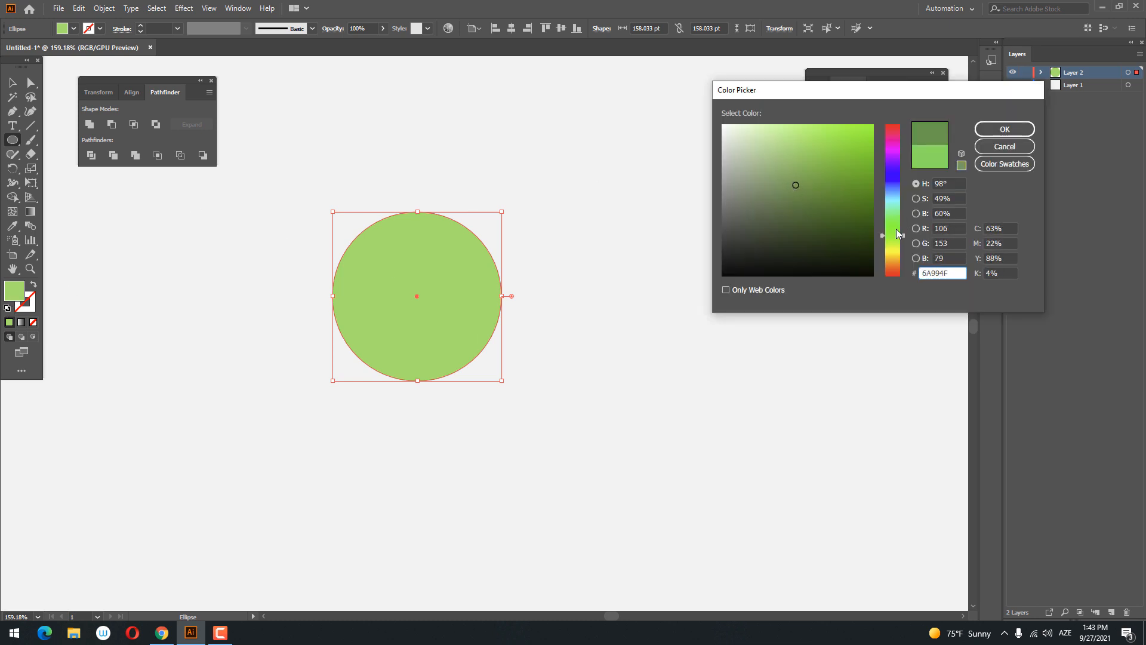
pyautogui.click(1006, 128)
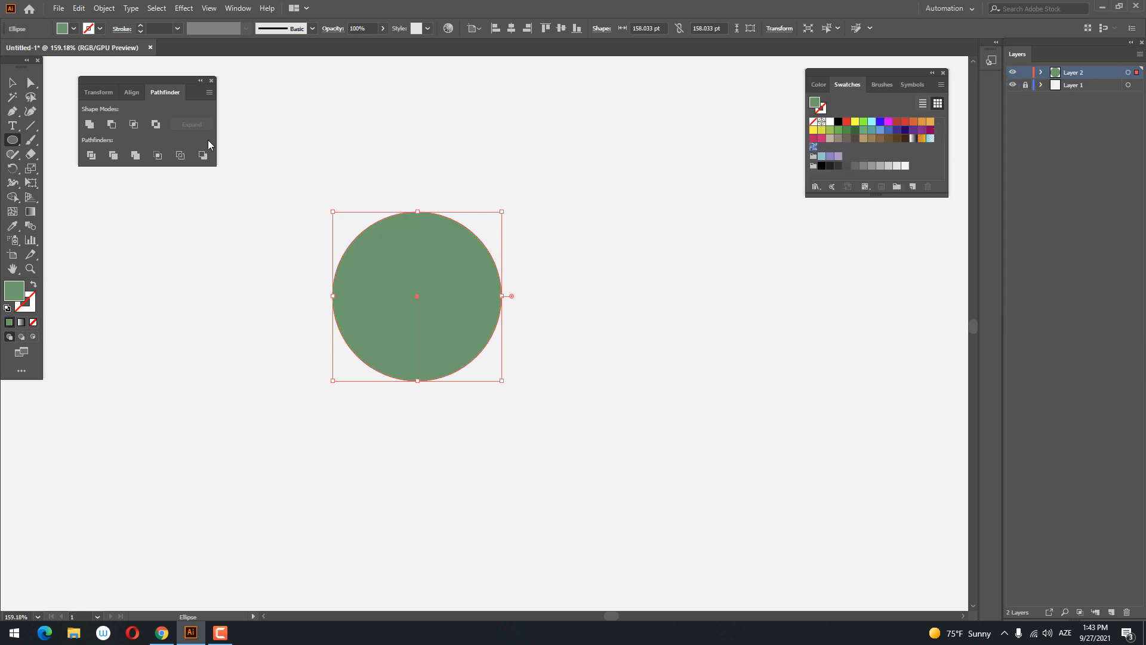
# - Centre the green circle horizontally and vertically on the artboard
pyautogui.click(12, 83)
pyautogui.click(511, 30)
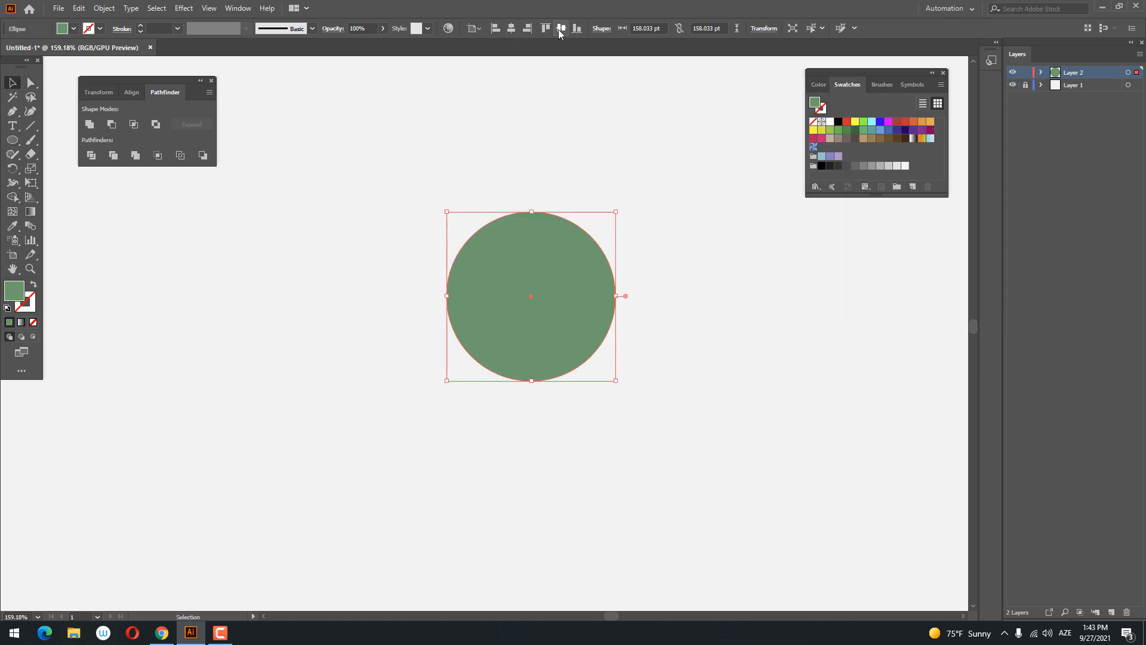
pyautogui.click(562, 30)
pyautogui.press('space')
pyautogui.moveTo(638, 366); pyautogui.dragTo(535, 117)
pyautogui.hotkey('ctrl', 'space')
pyautogui.moveTo(437, 304); pyautogui.dragTo(469, 324)
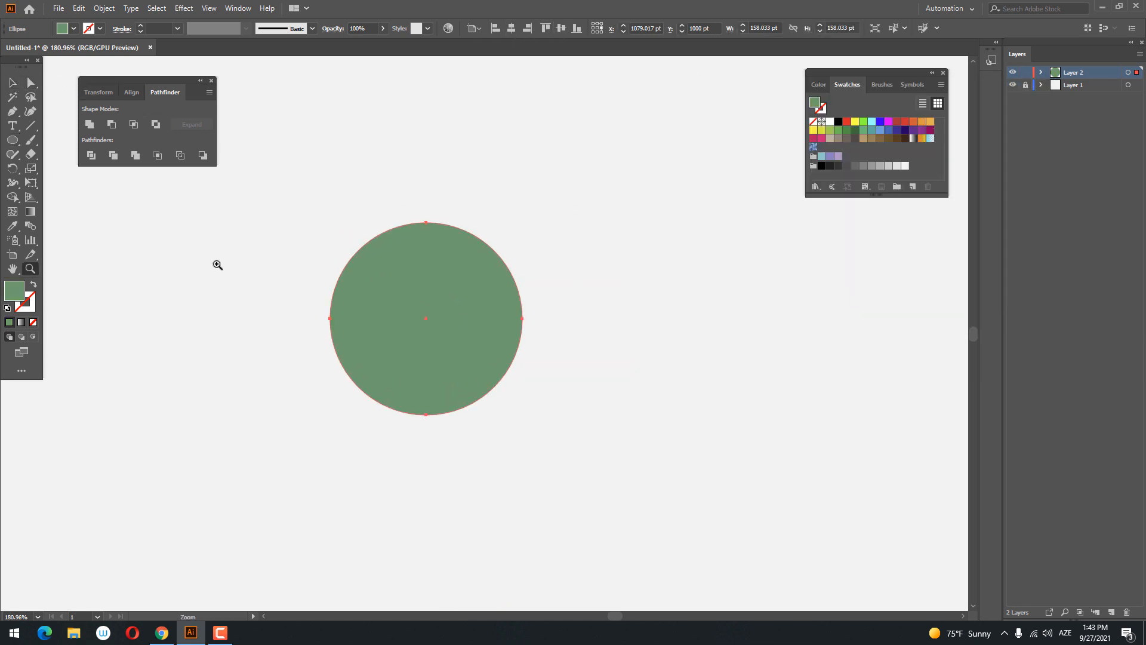
# - Paste a copy of the green circle in front and scale it around its centre to about 122 pt
pyautogui.click(13, 83)
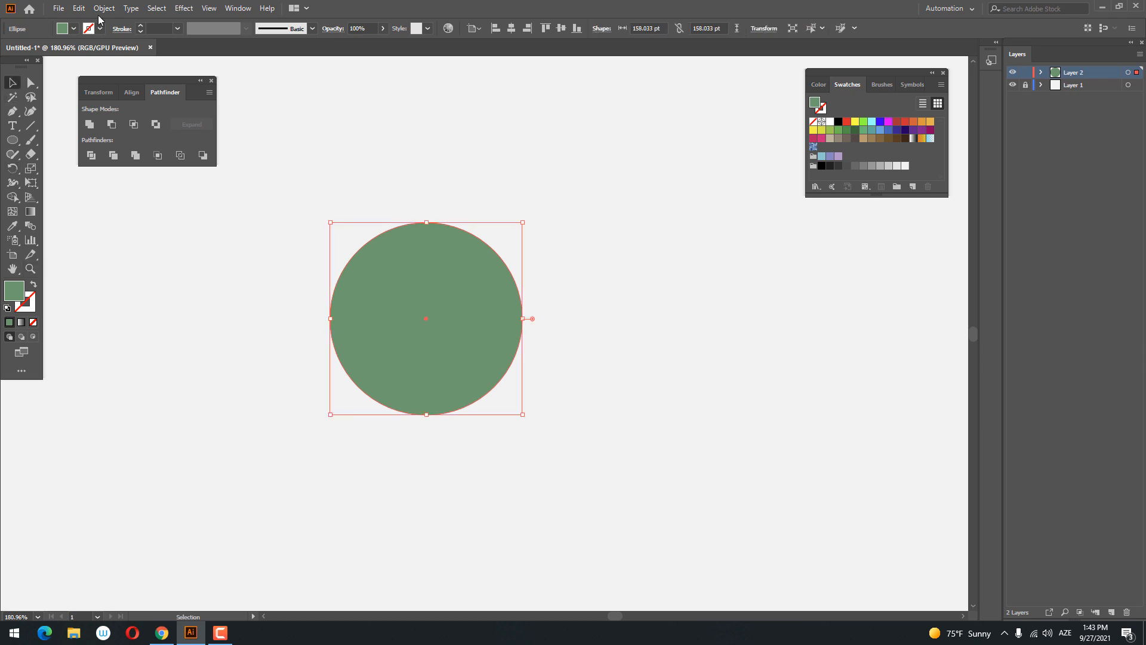
pyautogui.click(79, 8)
pyautogui.click(98, 65)
pyautogui.click(79, 8)
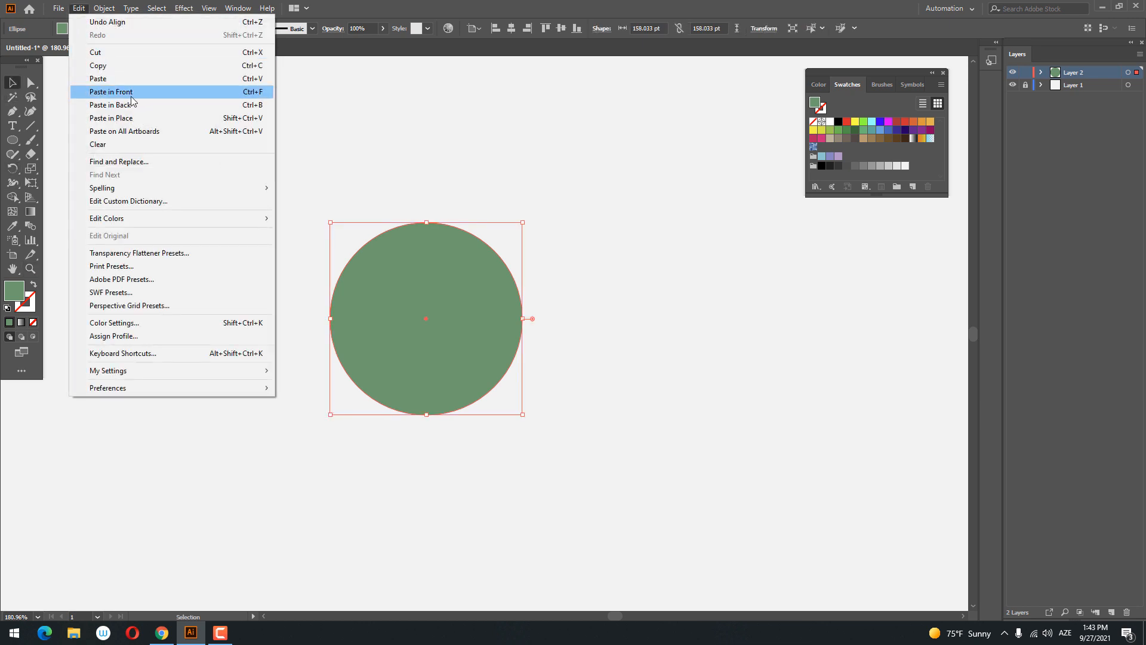
pyautogui.click(111, 91)
pyautogui.moveTo(522, 416); pyautogui.dragTo(500, 401)
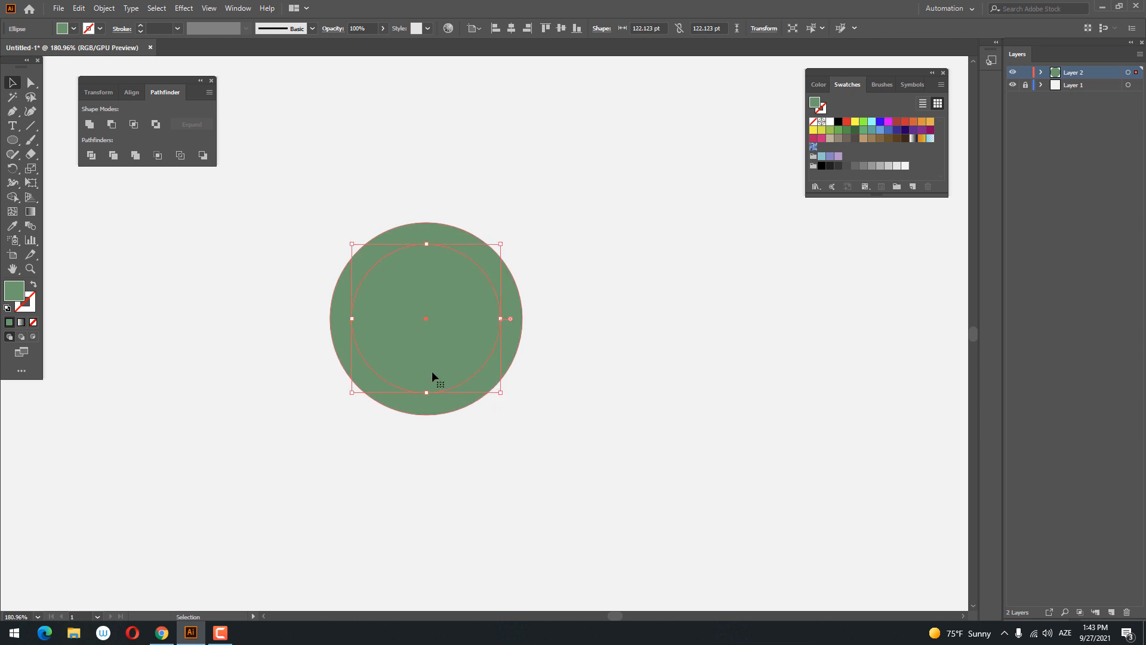
# - Fill the inner circle with dark grey
pyautogui.doubleClick(18, 300)
pyautogui.moveTo(757, 211); pyautogui.dragTo(732, 227)
pyautogui.click(1032, 130)
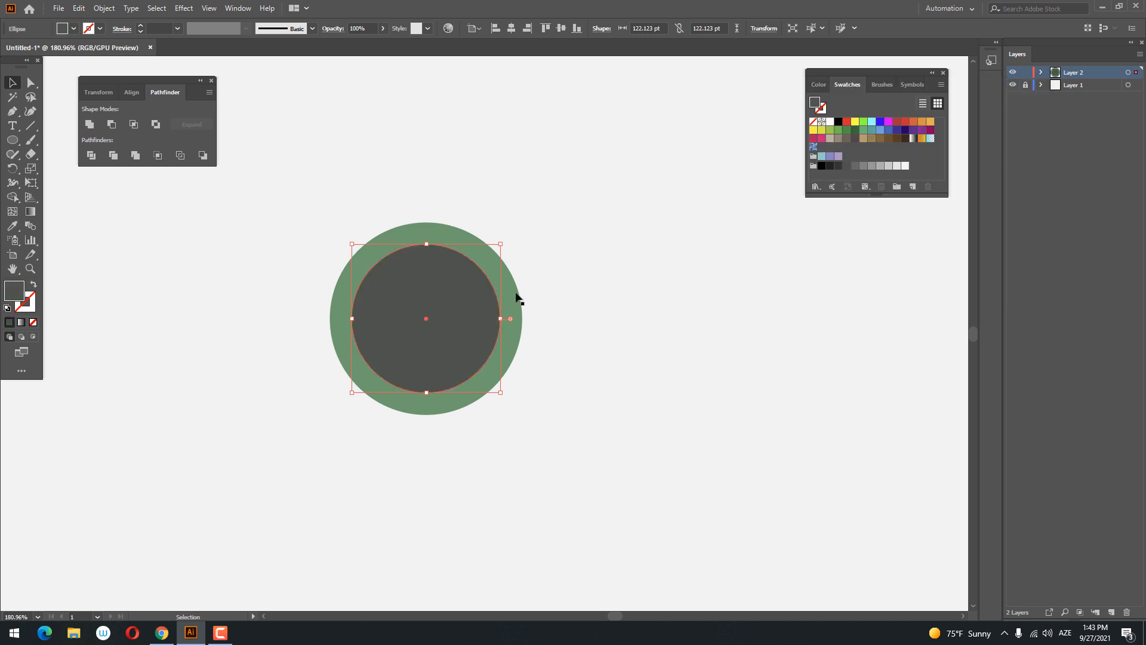
# - Duplicate the dark grey circle in front, scale the copy to about 108 pt and shift it slightly upward
pyautogui.scroll(2, 443, 310)
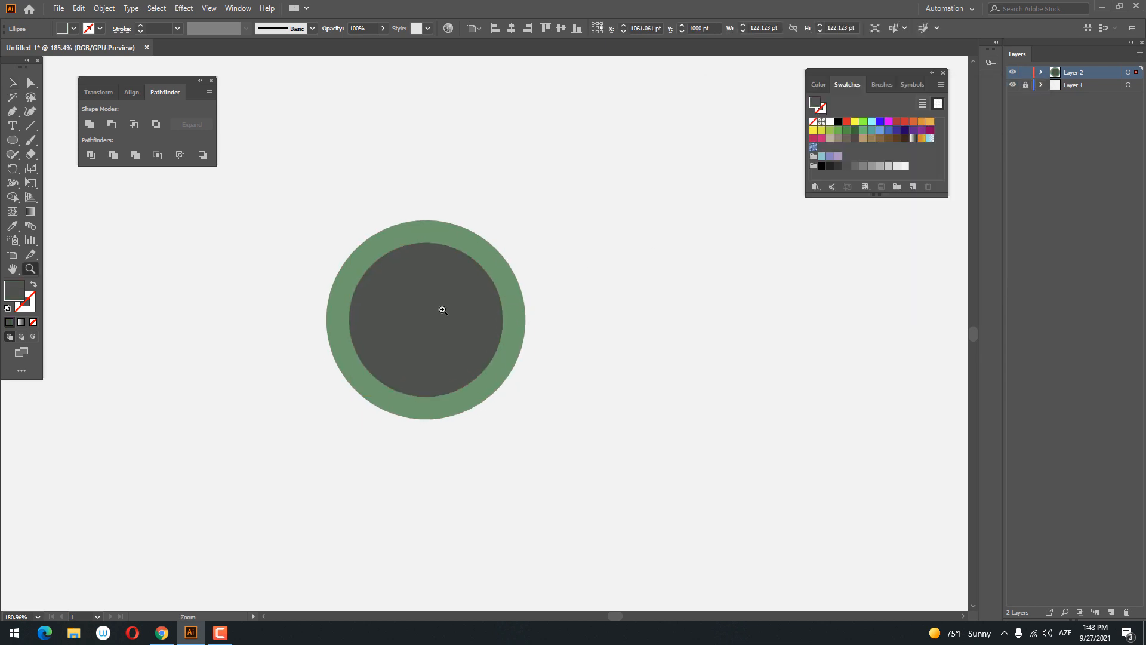
pyautogui.click(83, 10)
pyautogui.click(107, 67)
pyautogui.click(76, 9)
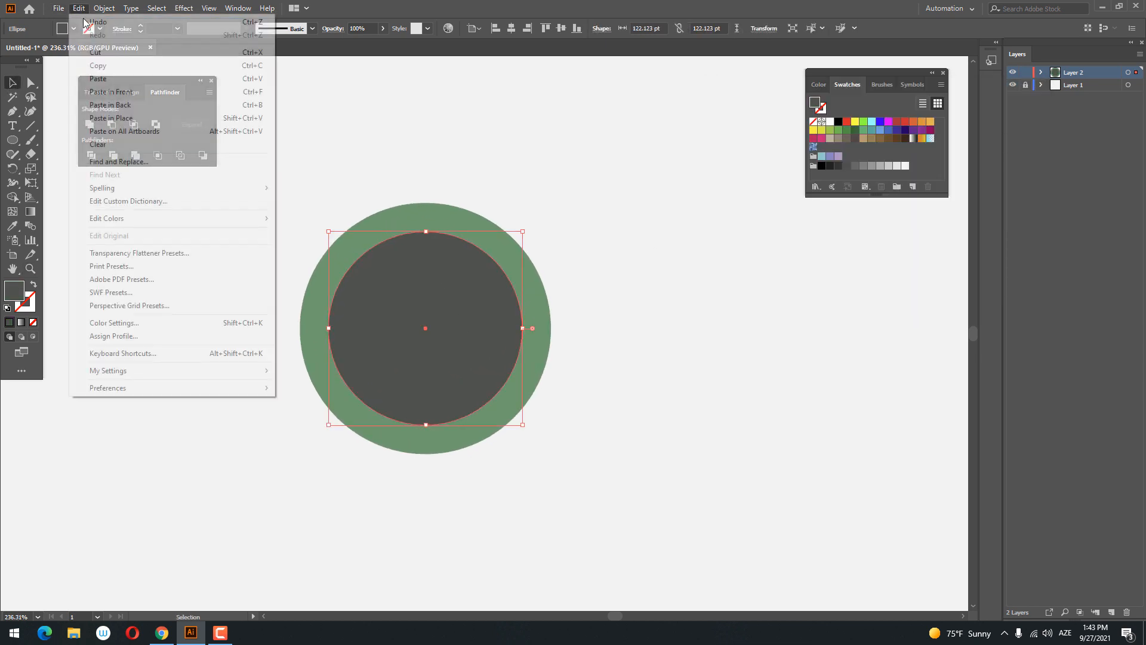
pyautogui.click(133, 93)
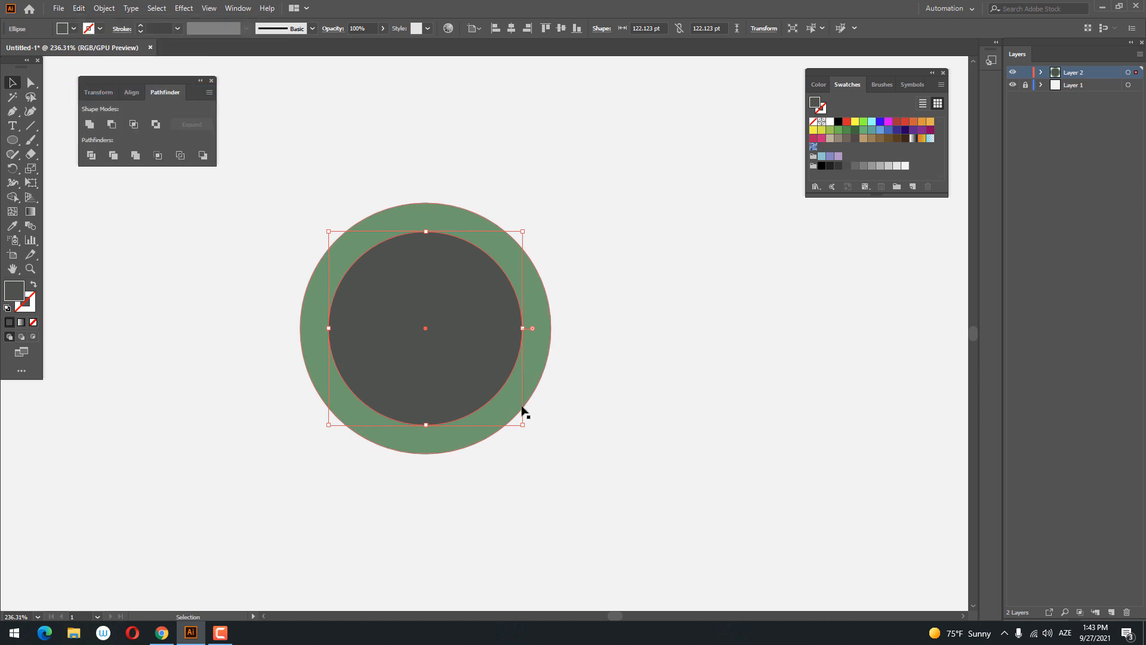
pyautogui.moveTo(523, 426); pyautogui.dragTo(508, 412)
pyautogui.moveTo(436, 343); pyautogui.dragTo(438, 338)
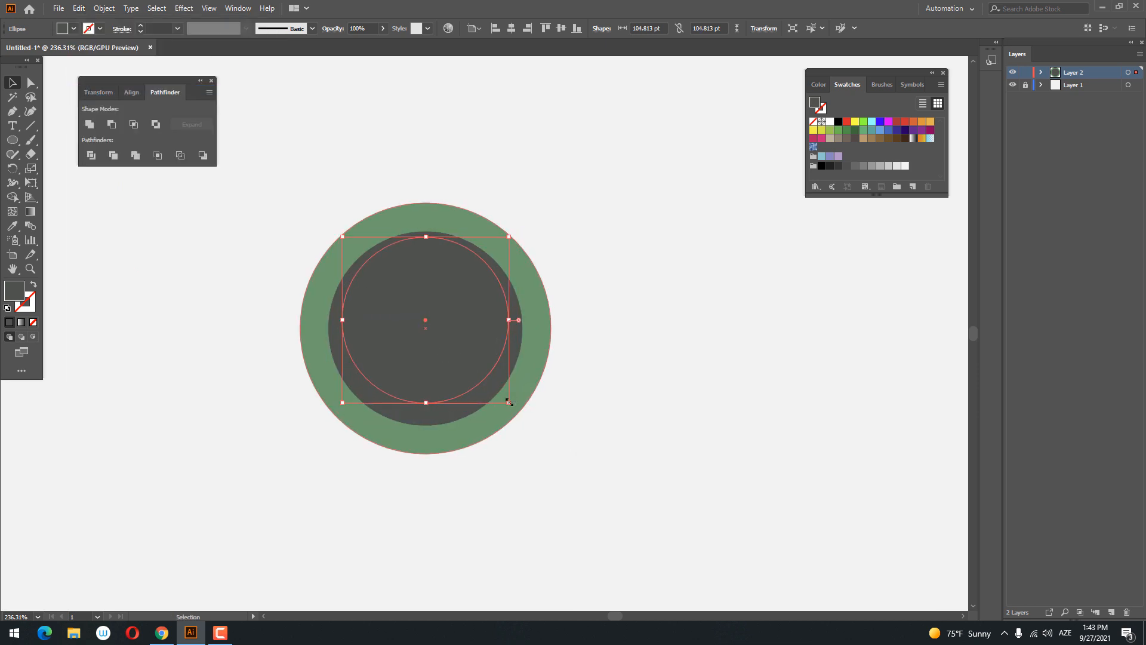
pyautogui.moveTo(510, 404); pyautogui.dragTo(513, 406)
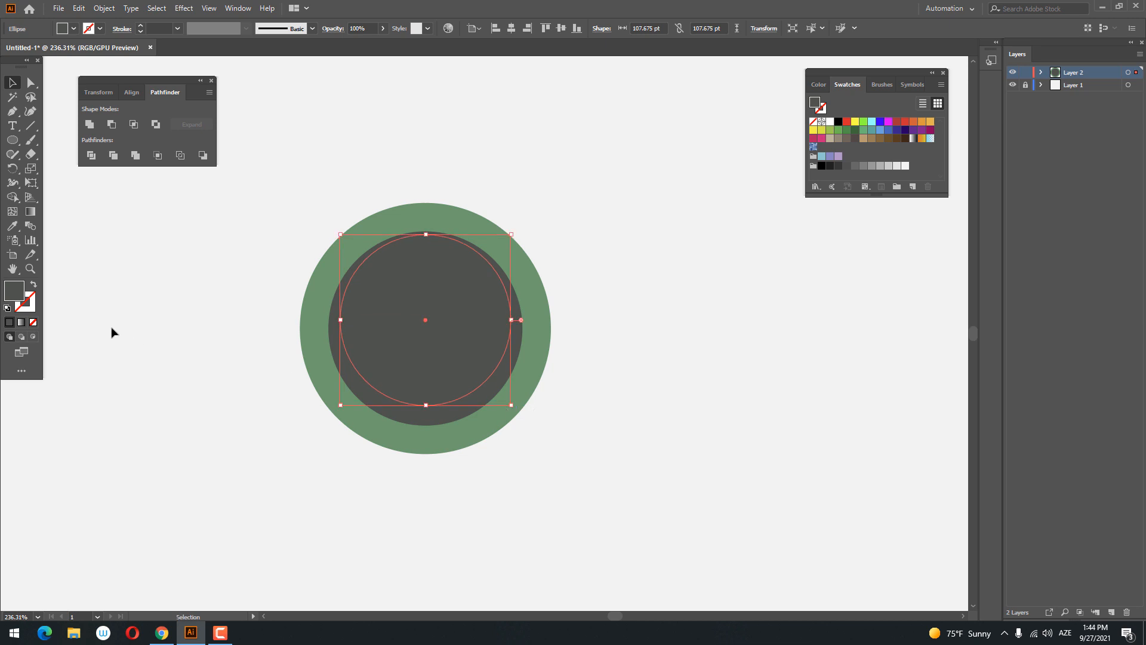
# - Fill the new innermost circle with pale blue
pyautogui.doubleClick(25, 297)
pyautogui.click(893, 197)
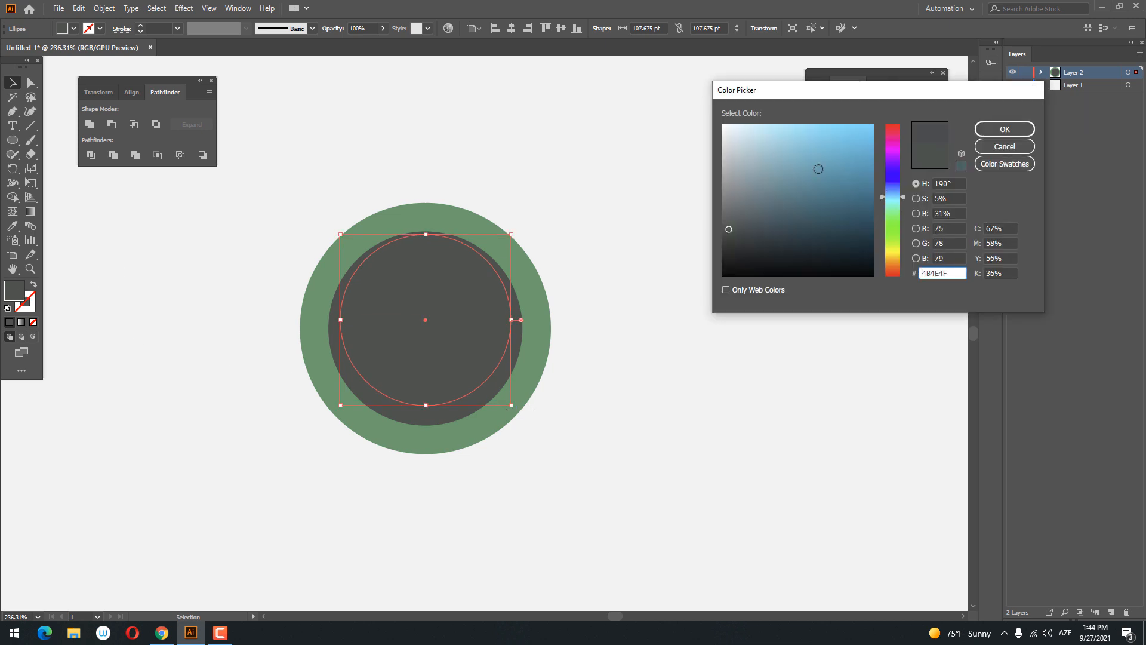
pyautogui.click(754, 134)
pyautogui.click(1005, 130)
# - Duplicate the pale blue circle in front, scale the copy to about 90 pt and shift it slightly downward
pyautogui.press('z')
pyautogui.moveTo(628, 217); pyautogui.dragTo(570, 316)
pyautogui.click(12, 83)
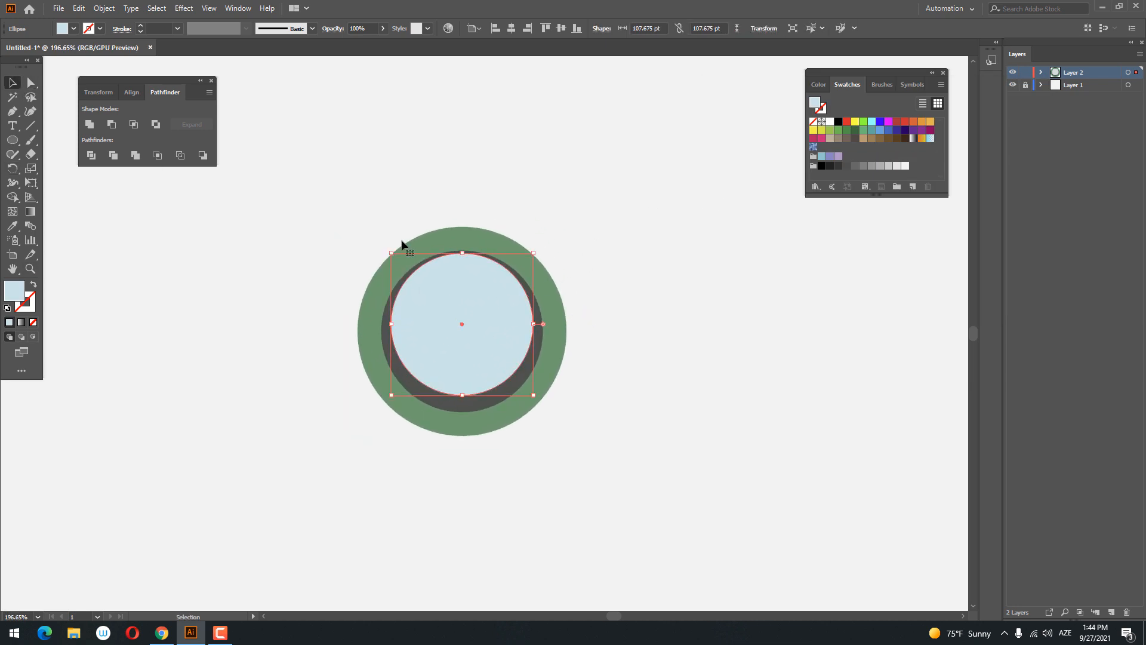
pyautogui.click(82, 8)
pyautogui.click(97, 52)
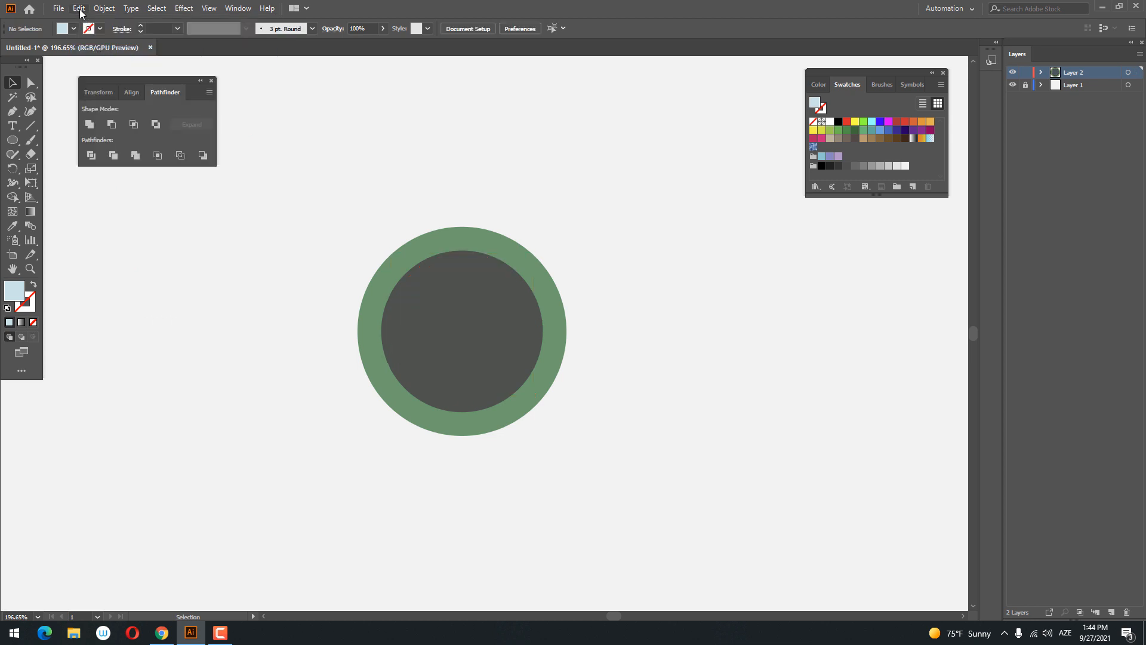
pyautogui.click(79, 8)
pyautogui.click(122, 92)
pyautogui.click(78, 9)
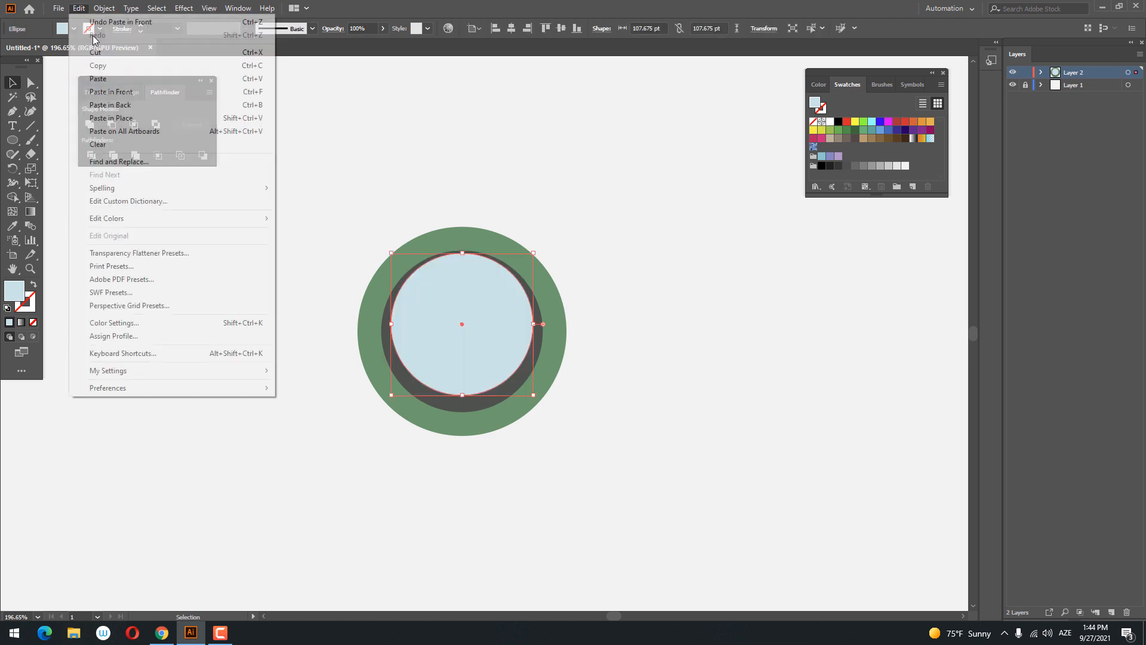
pyautogui.click(121, 91)
pyautogui.moveTo(534, 394); pyautogui.dragTo(522, 383)
pyautogui.moveTo(481, 327); pyautogui.dragTo(478, 335)
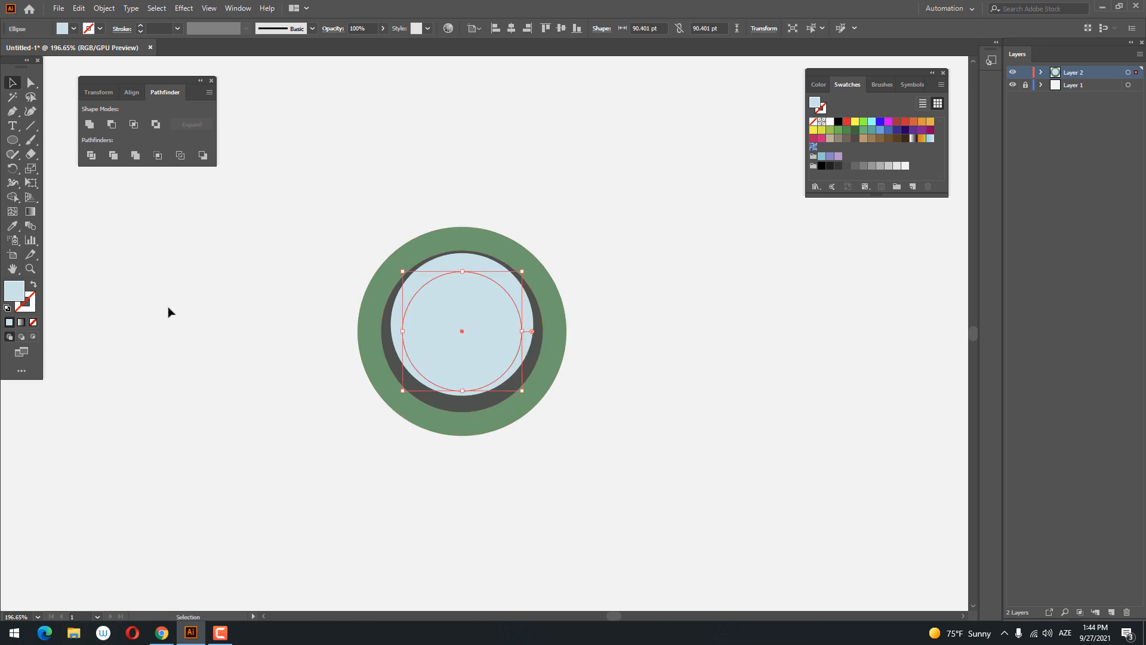
# - Fill the 90 pt circle with a darker greyish blue
pyautogui.doubleClick(13, 292)
pyautogui.moveTo(746, 155); pyautogui.dragTo(762, 157)
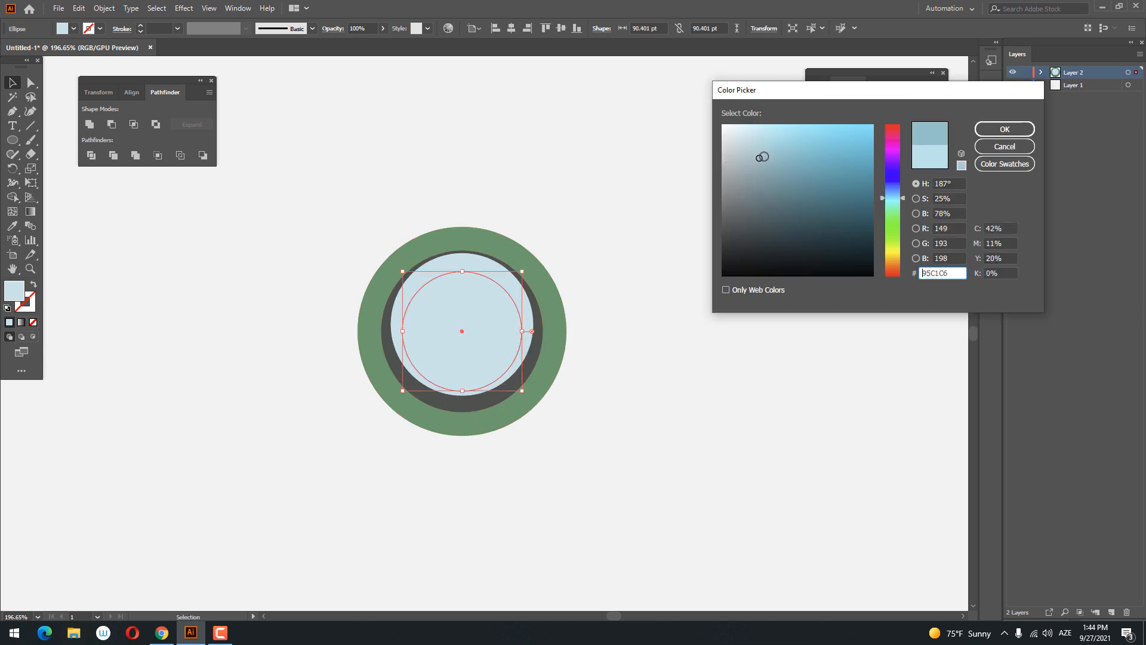
pyautogui.click(1005, 128)
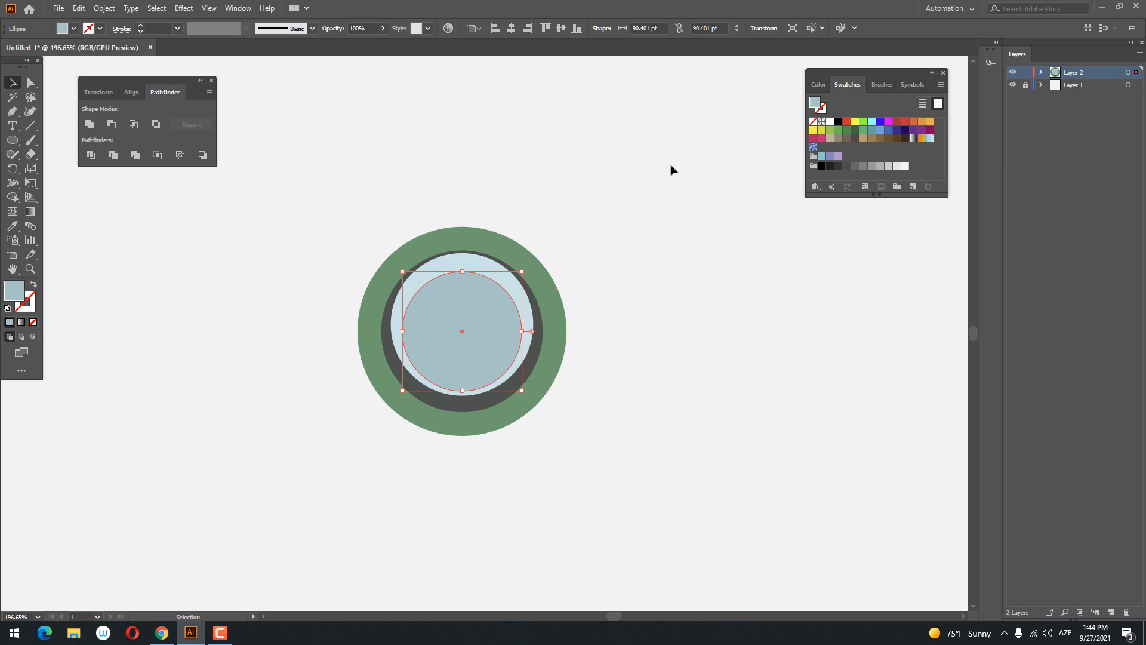
# - Duplicate the greyish-blue circle, enlarge the copy to about 99 pt and move it upward, leaving the original's lower edge exposed
pyautogui.click(79, 8)
pyautogui.click(98, 66)
pyautogui.click(79, 8)
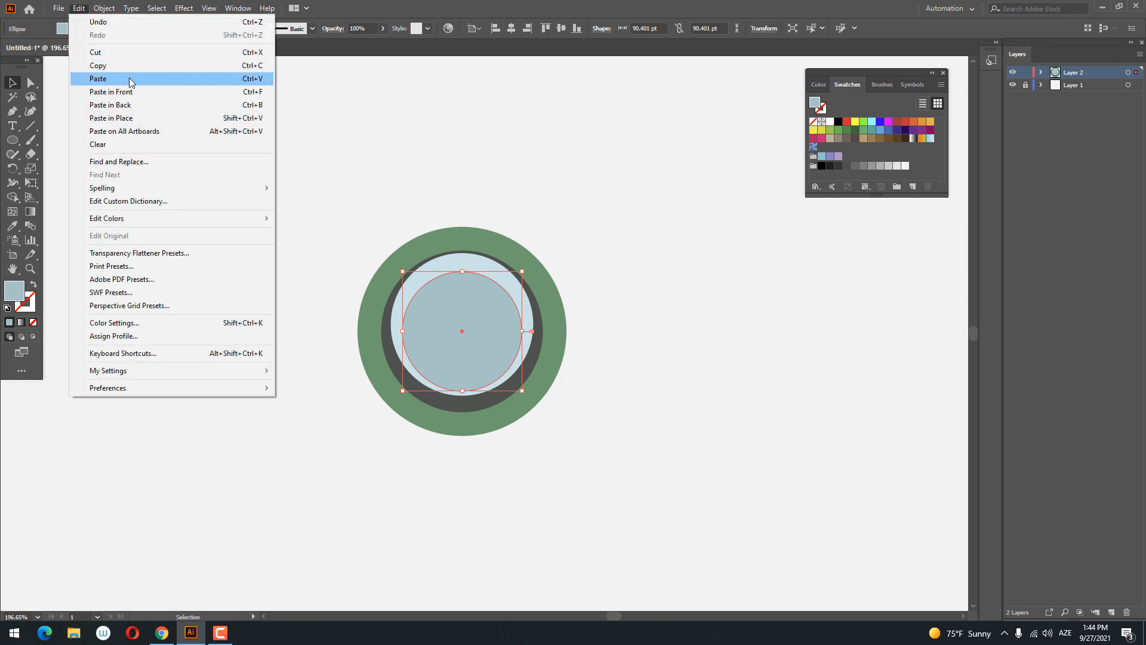
pyautogui.click(98, 78)
pyautogui.moveTo(486, 334)
pyautogui.mouseDown()
pyautogui.moveTo(472, 320)
pyautogui.moveTo(497, 326)
pyautogui.mouseUp()
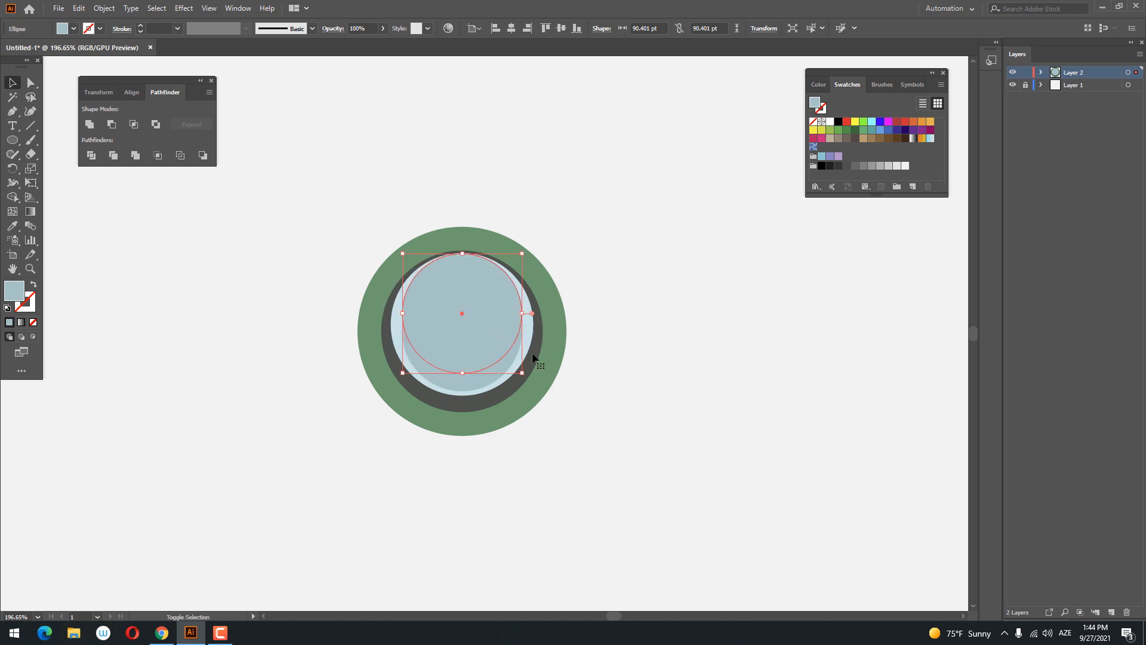
pyautogui.moveTo(524, 373); pyautogui.dragTo(528, 378)
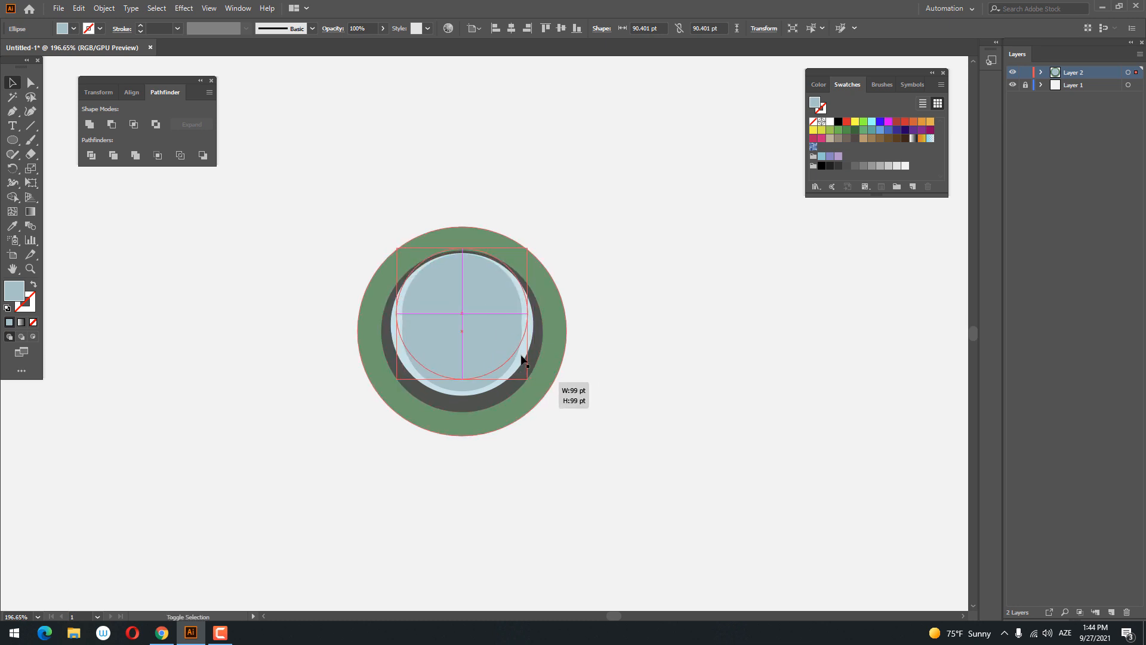
pyautogui.moveTo(499, 339); pyautogui.dragTo(498, 333)
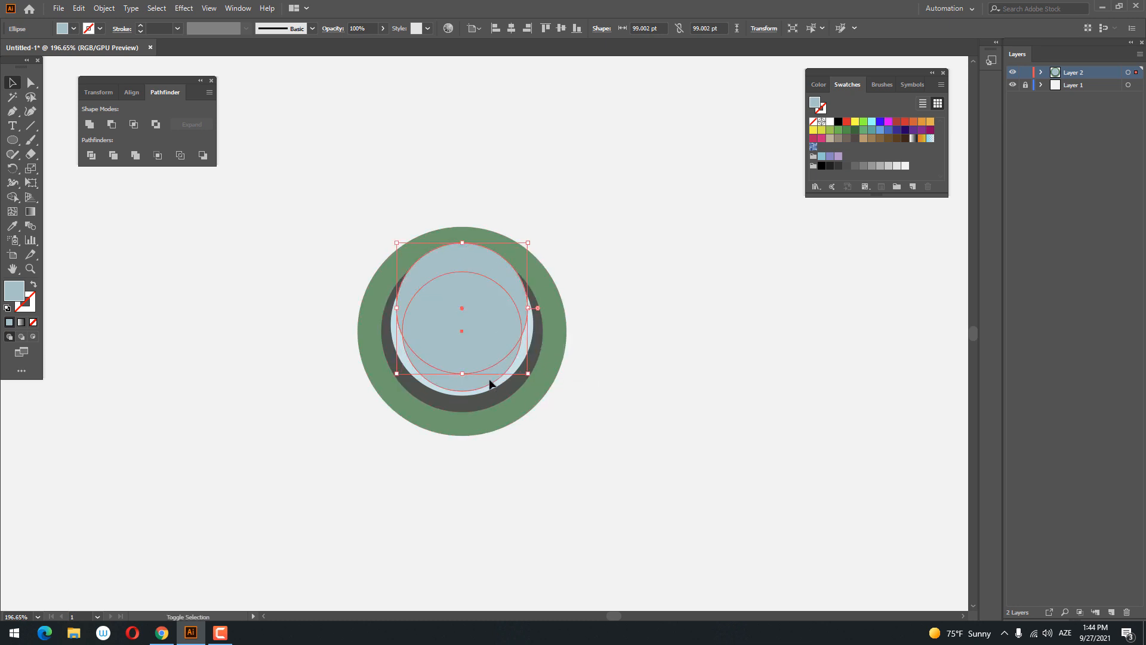
# - Divide the two overlapping greyish-blue circles, ungroup them and delete the upper pieces to leave only the lower crescent
pyautogui.keyDown('shift'); pyautogui.click(490, 383); pyautogui.keyUp('shift')
pyautogui.click(91, 155)
pyautogui.rightClick(442, 289)
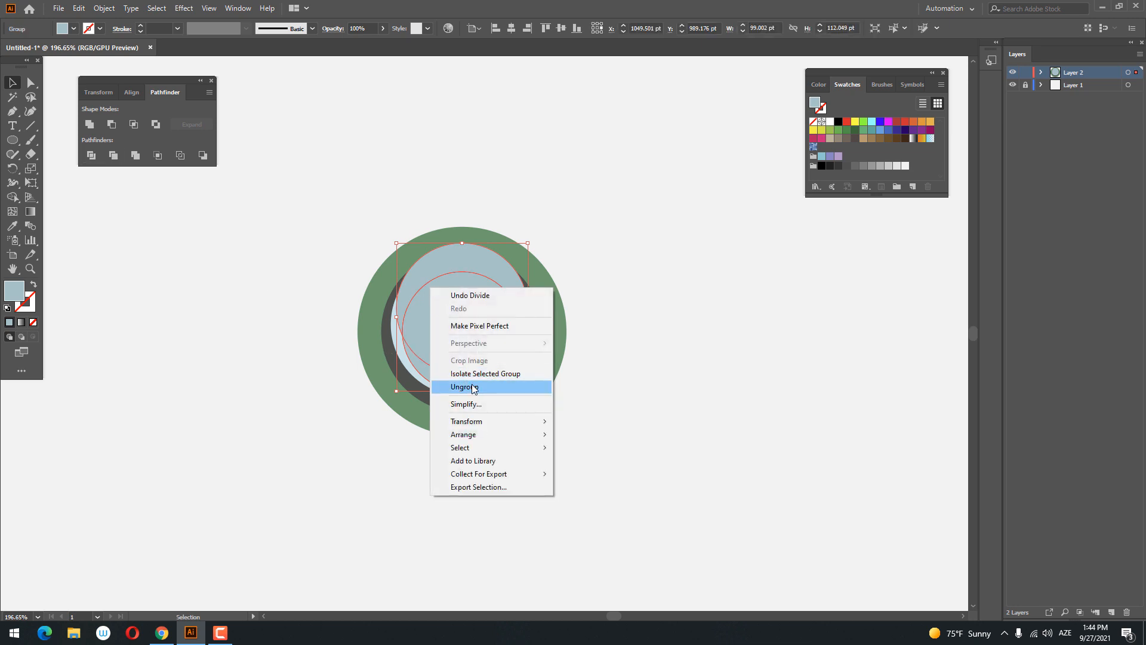
pyautogui.click(471, 387)
pyautogui.keyDown('shift'); pyautogui.click(458, 263); pyautogui.keyUp('shift')
pyautogui.press('Delete')
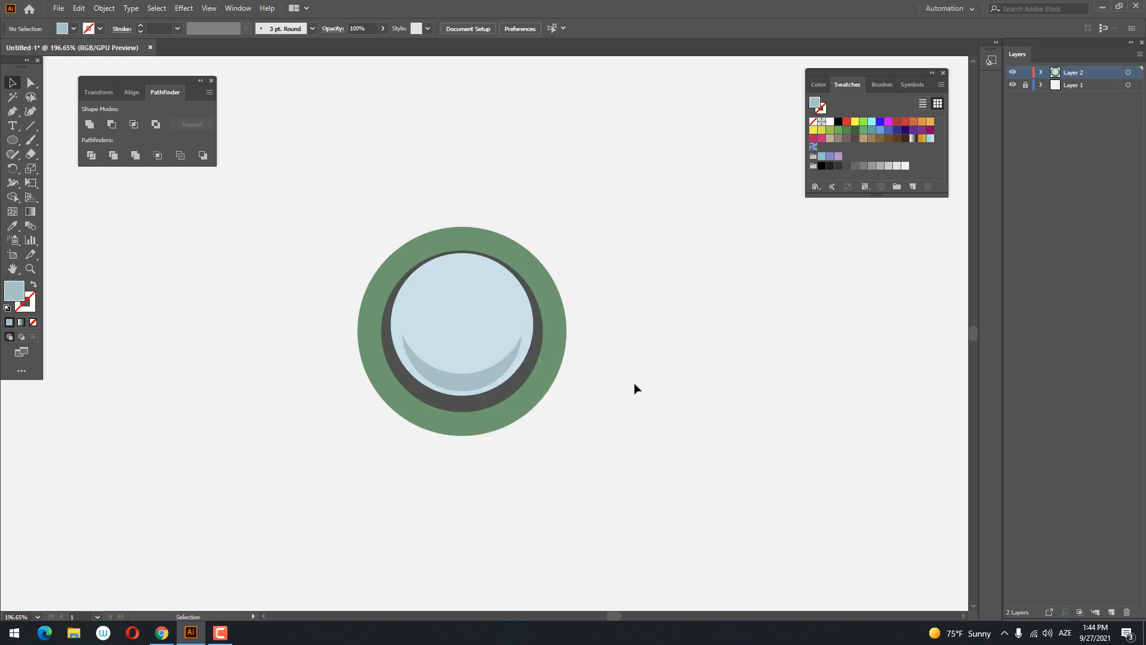
# - Draw a highlight circle about 66 pt wide in the upper-left part of the pale blue circle
pyautogui.press('z')
pyautogui.moveTo(456, 312); pyautogui.dragTo(458, 312)
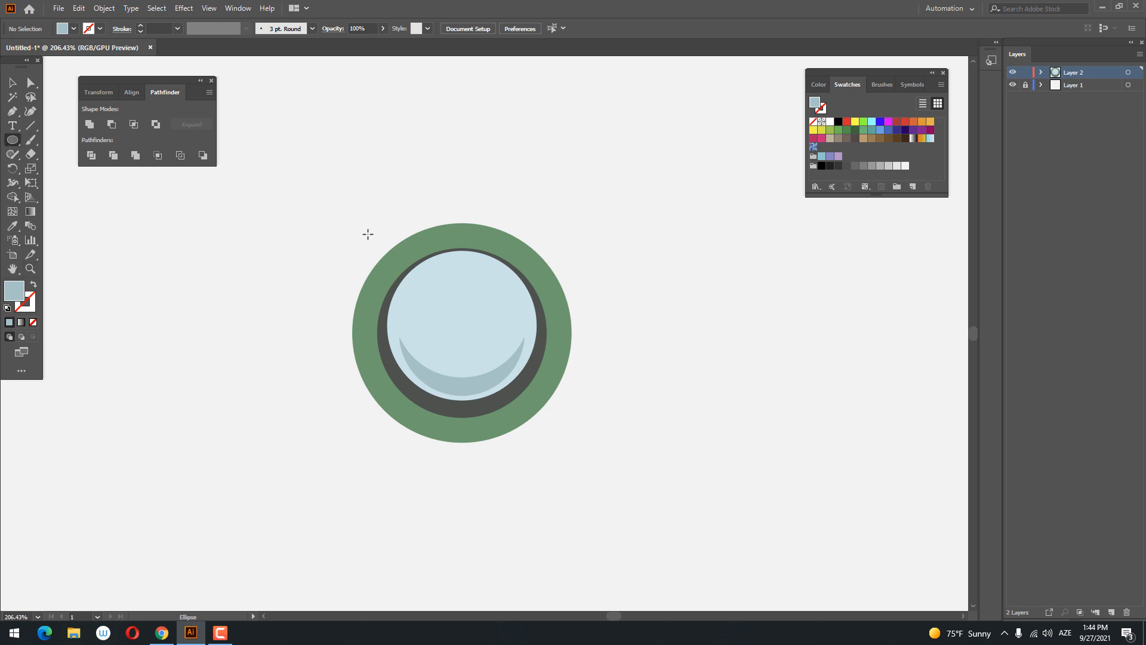
pyautogui.moveTo(394, 239); pyautogui.dragTo(497, 333)
# - Sample the pale blue fill for the highlight circle and lighten it to about E4F7F9
pyautogui.press('i')
pyautogui.click(508, 311)
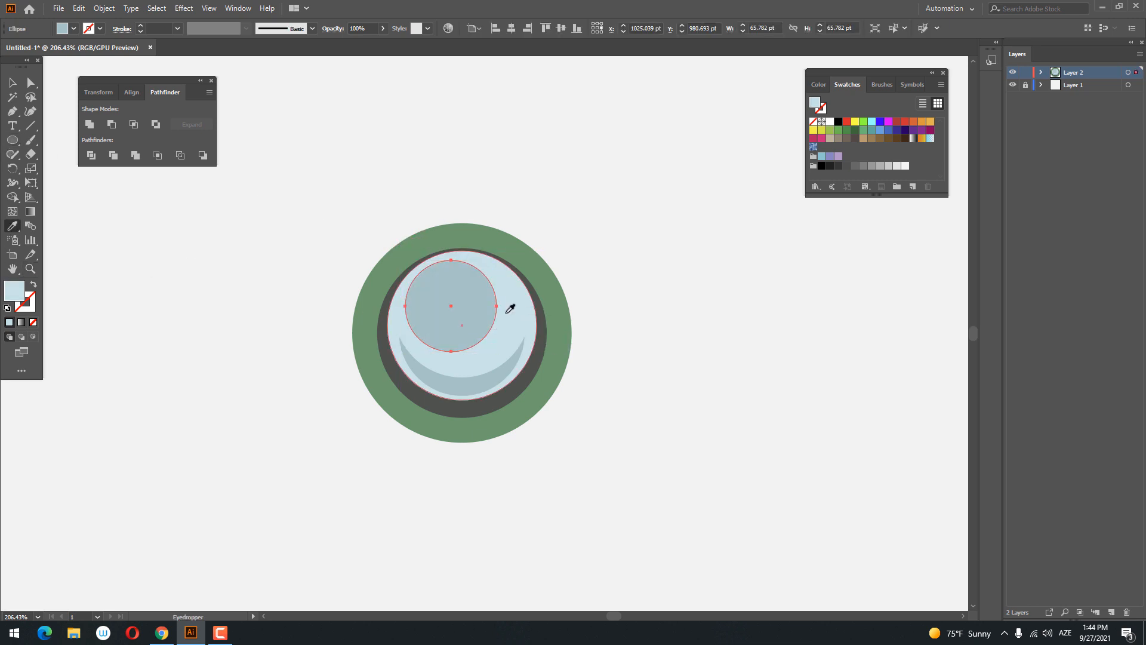
pyautogui.doubleClick(19, 286)
pyautogui.moveTo(740, 135); pyautogui.dragTo(735, 128)
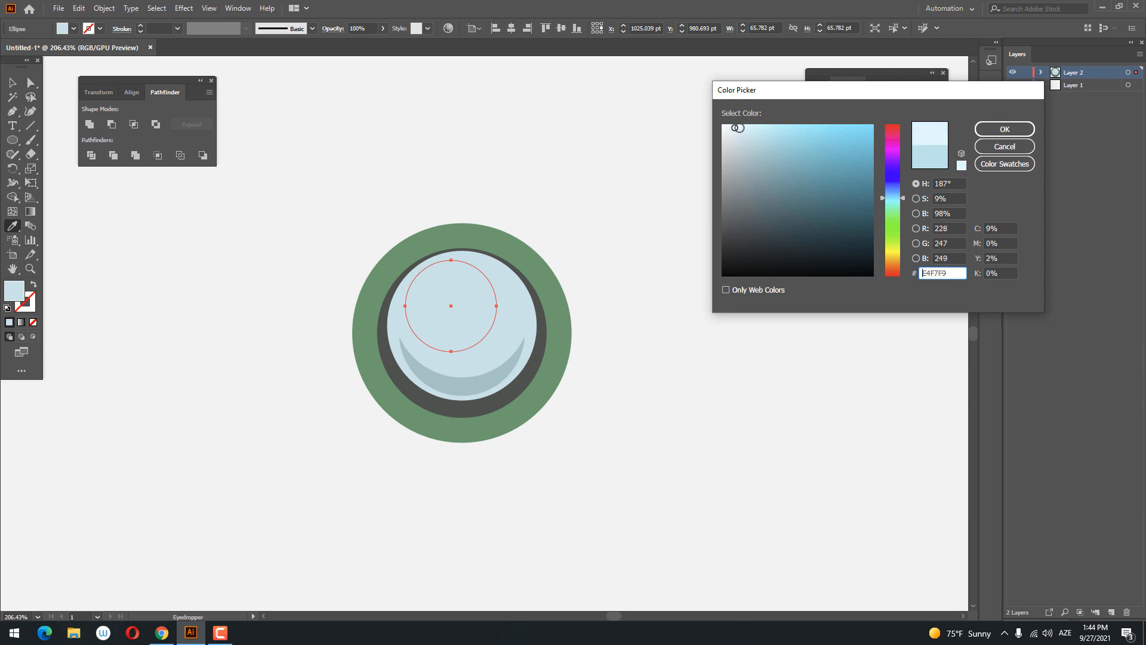
pyautogui.click(995, 135)
pyautogui.press('z')
pyautogui.moveTo(534, 221); pyautogui.dragTo(375, 365)
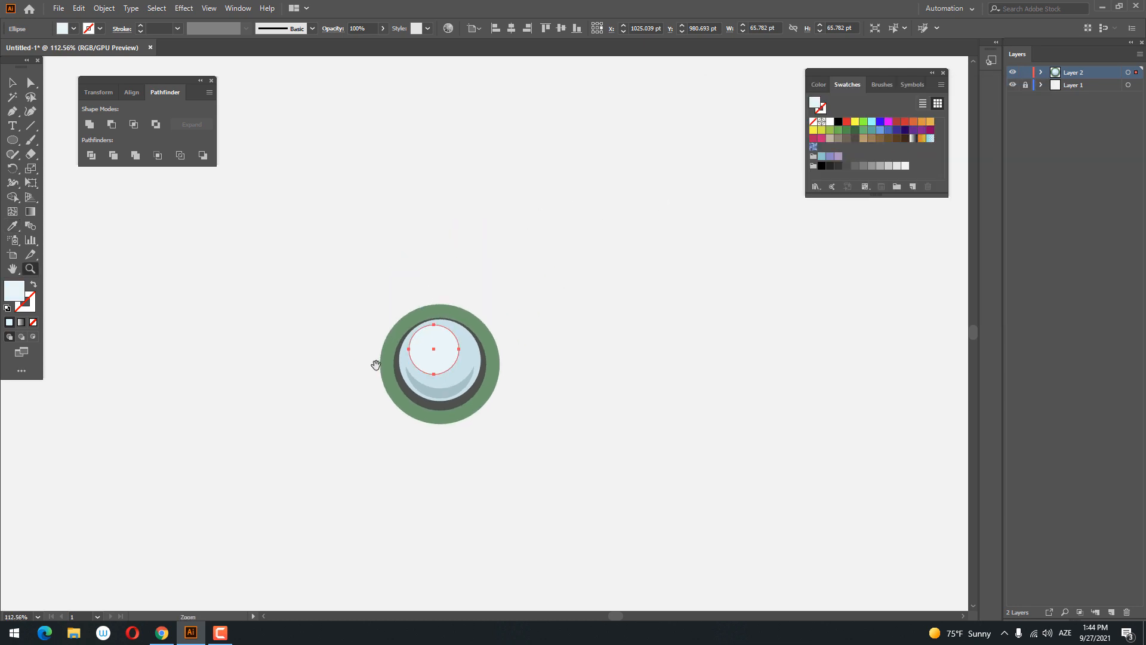
# - Copy the pale highlight circle inside the glass to the clipboard
pyautogui.moveTo(481, 391); pyautogui.dragTo(594, 436)
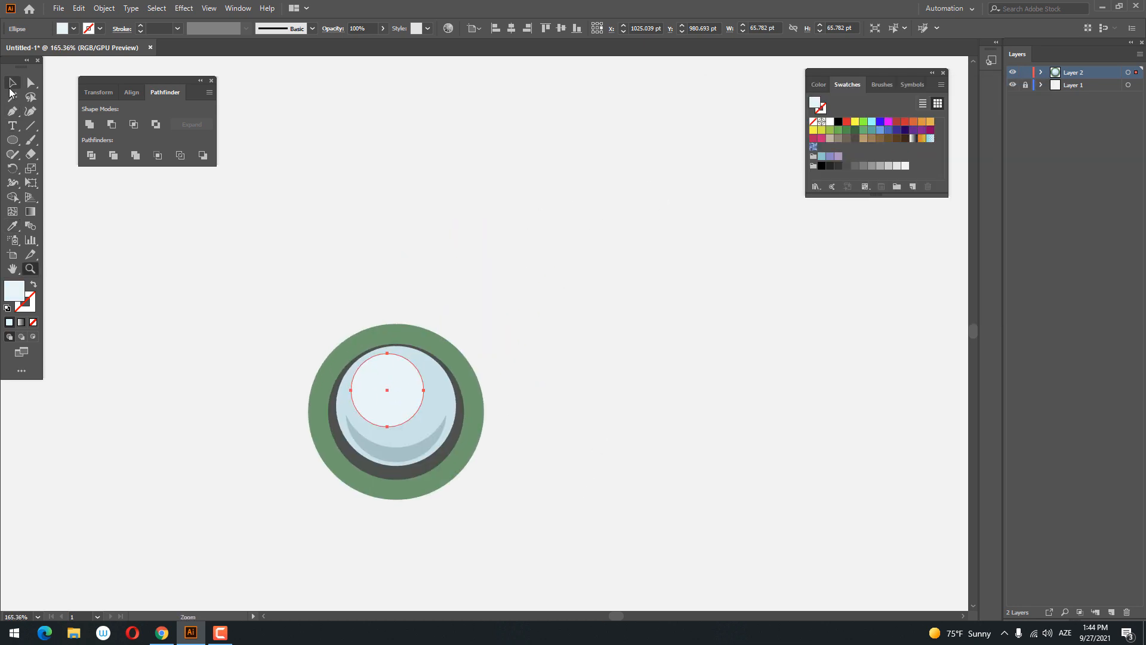
pyautogui.click(12, 84)
pyautogui.click(562, 297)
pyautogui.press('z')
pyautogui.moveTo(562, 297); pyautogui.dragTo(489, 297)
pyautogui.moveTo(400, 330); pyautogui.dragTo(448, 356)
pyautogui.moveTo(447, 356); pyautogui.dragTo(494, 366)
pyautogui.click(396, 314)
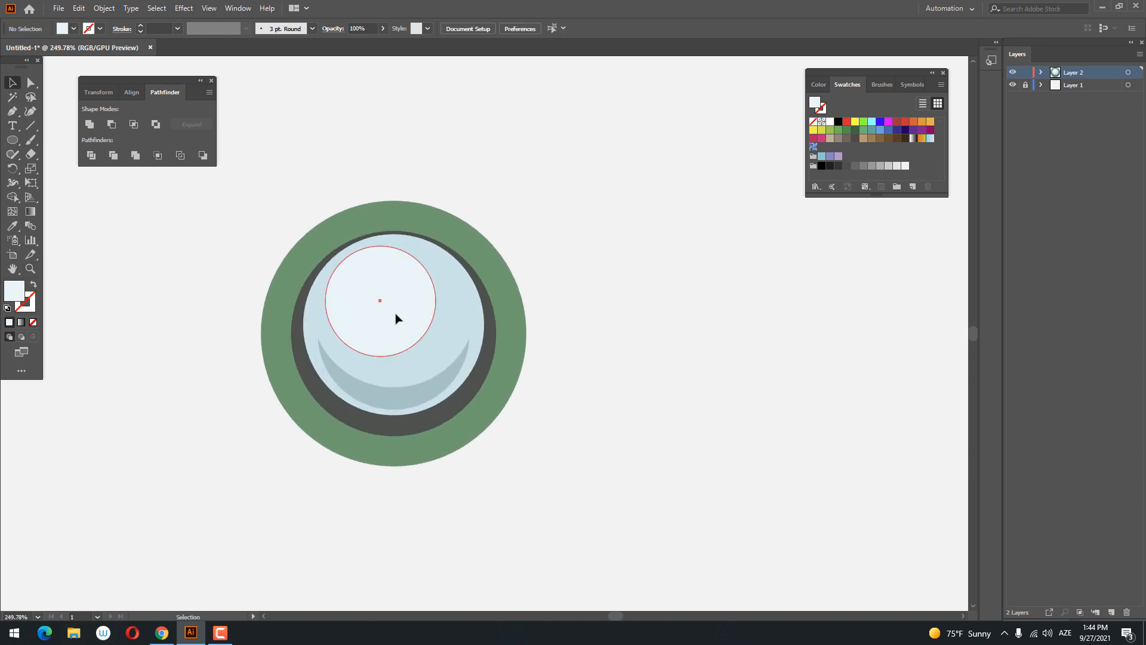
pyautogui.click(55, 10)
pyautogui.moveTo(78, 9)
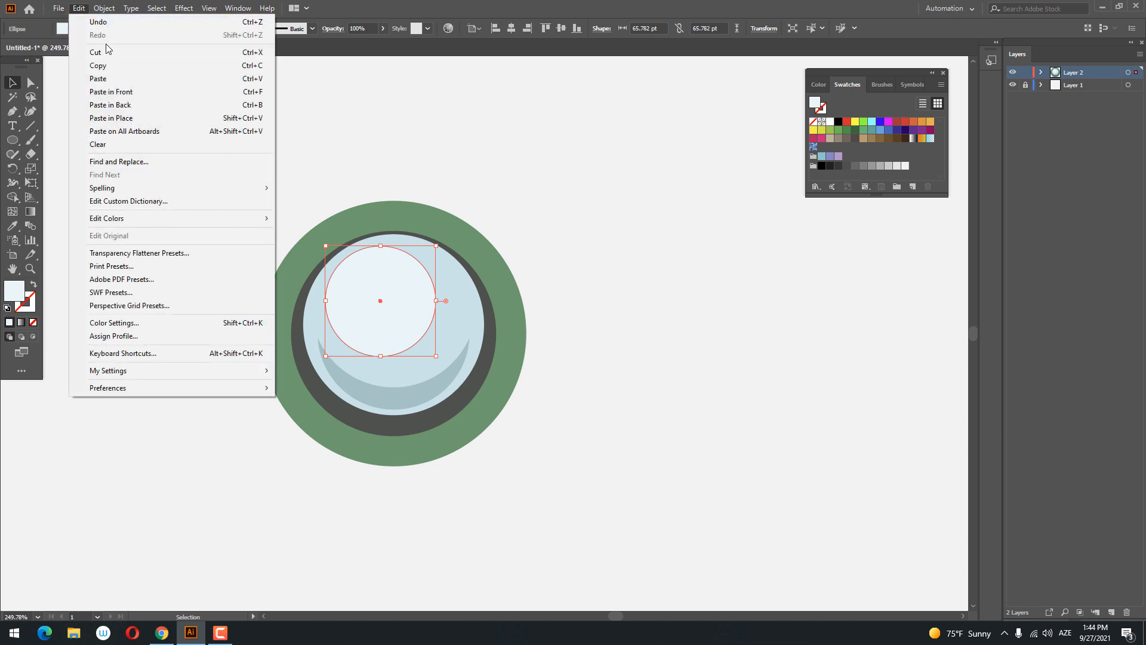
pyautogui.click(111, 70)
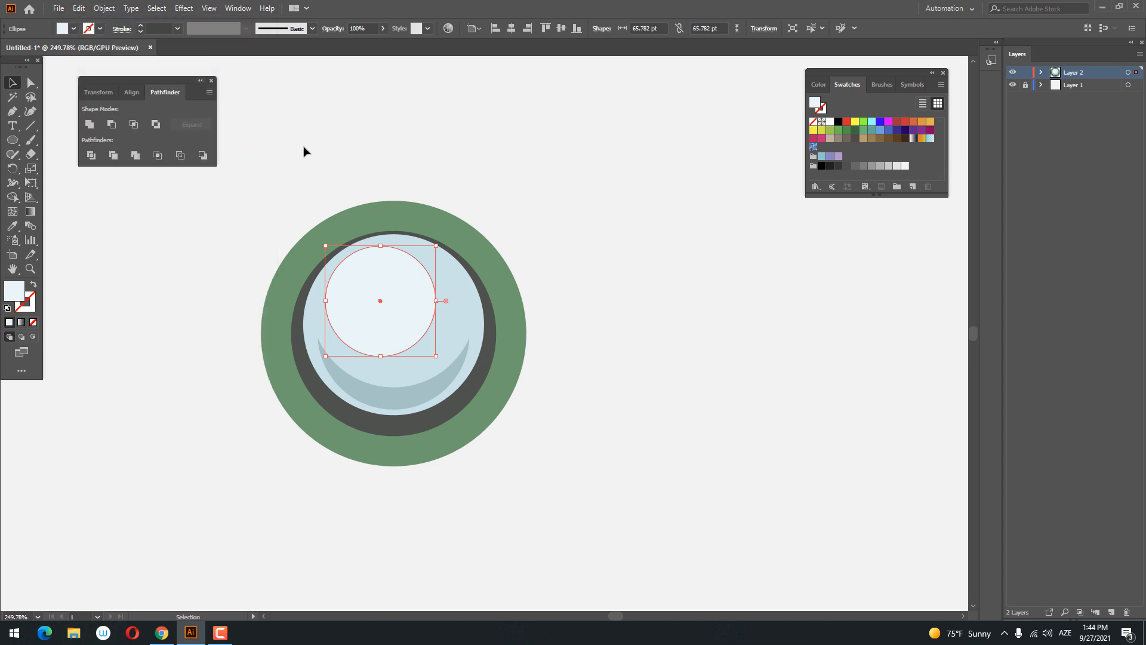
pyautogui.click(575, 293)
pyautogui.press('z')
pyautogui.moveTo(434, 311); pyautogui.dragTo(443, 311)
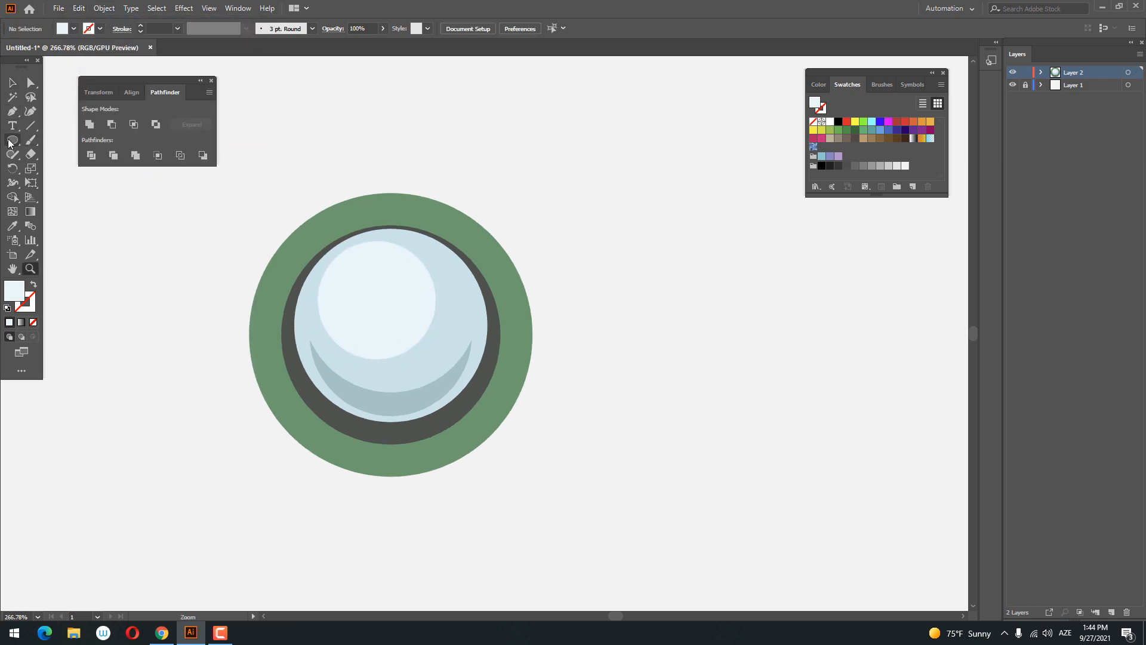
# - Draw a white rectangle about 155 × 30 pt across the lower part of the glass and set its opacity to 20%
pyautogui.moveTo(9, 143); pyautogui.dragTo(62, 140)
pyautogui.moveTo(263, 360); pyautogui.dragTo(540, 412)
pyautogui.doubleClick(21, 297)
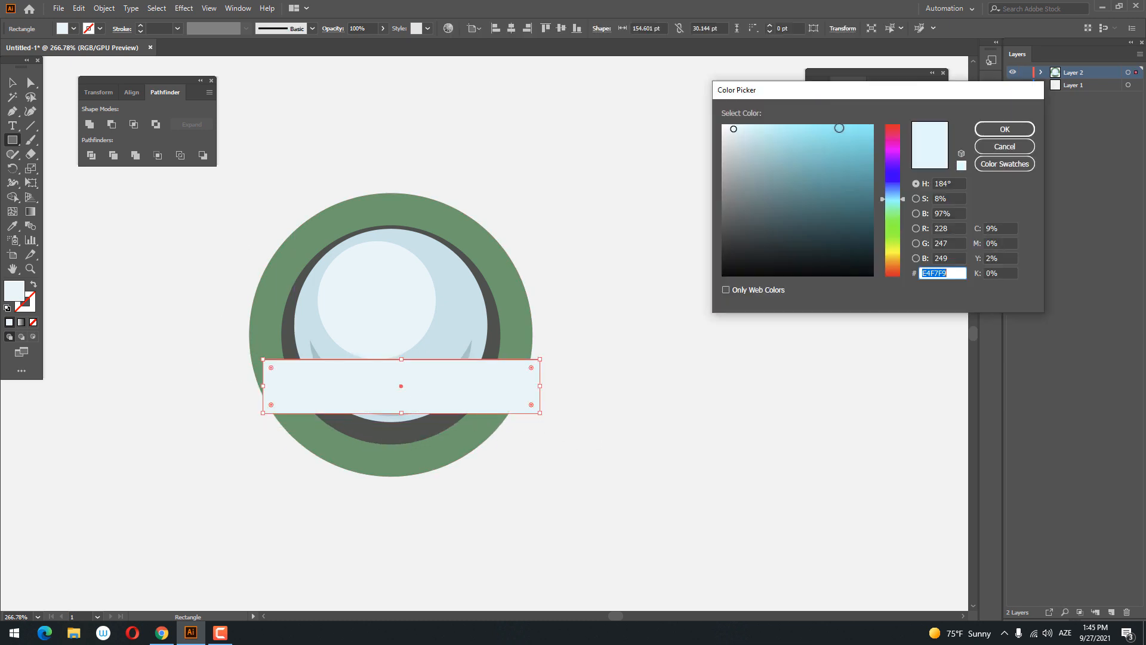
pyautogui.click(1005, 129)
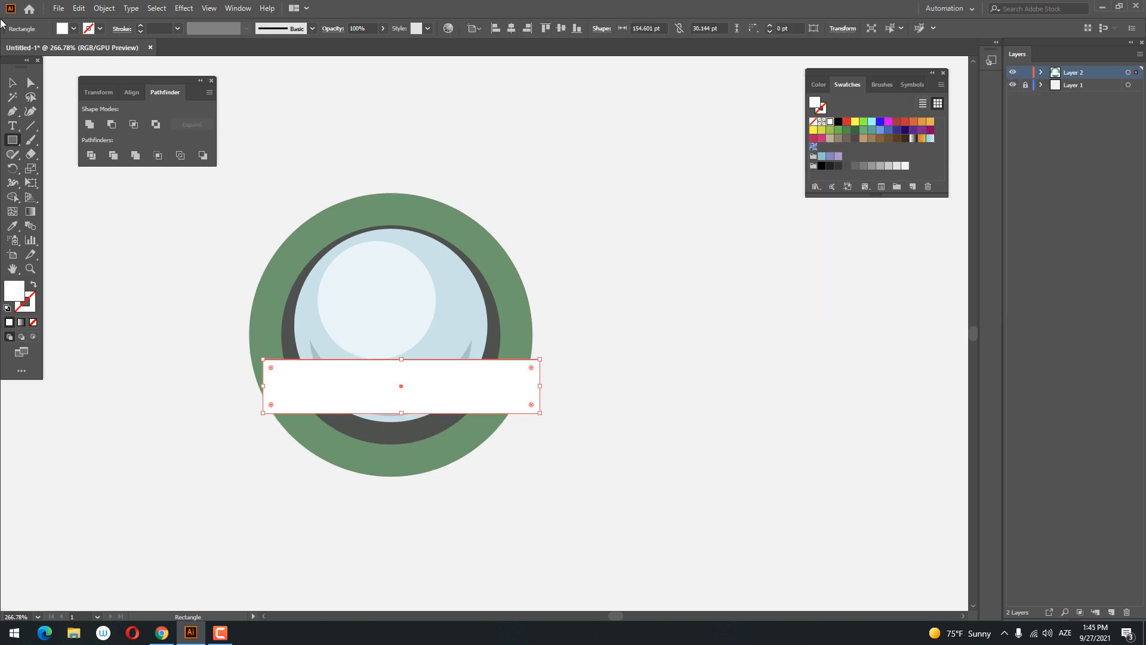
pyautogui.click(13, 83)
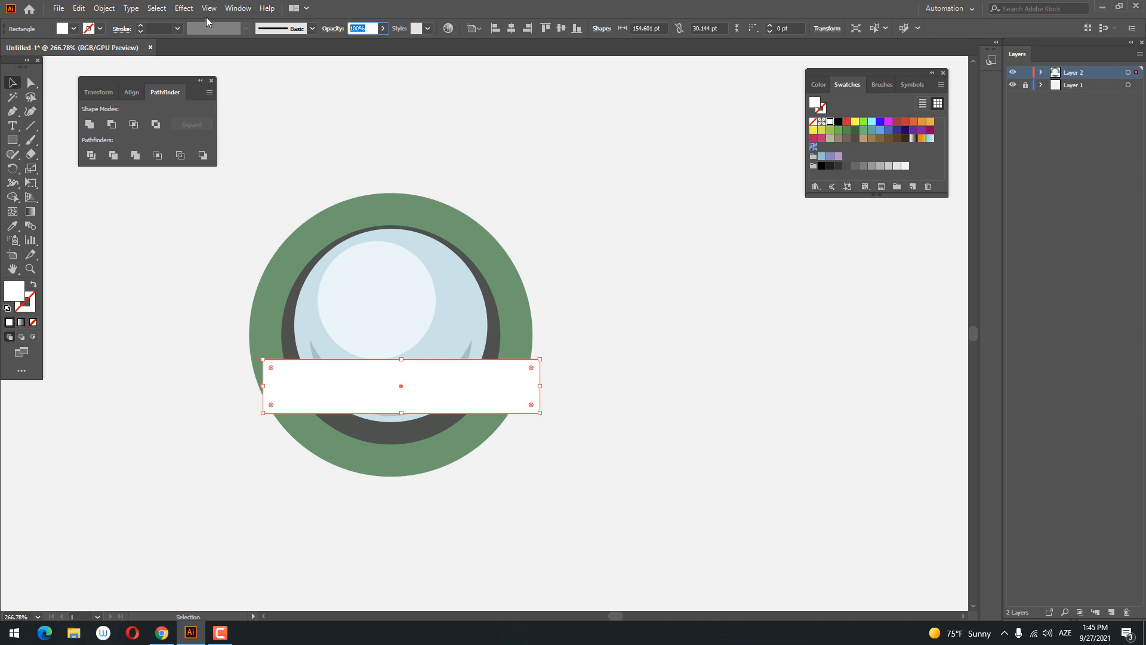
pyautogui.write('20')
pyautogui.press('Return')
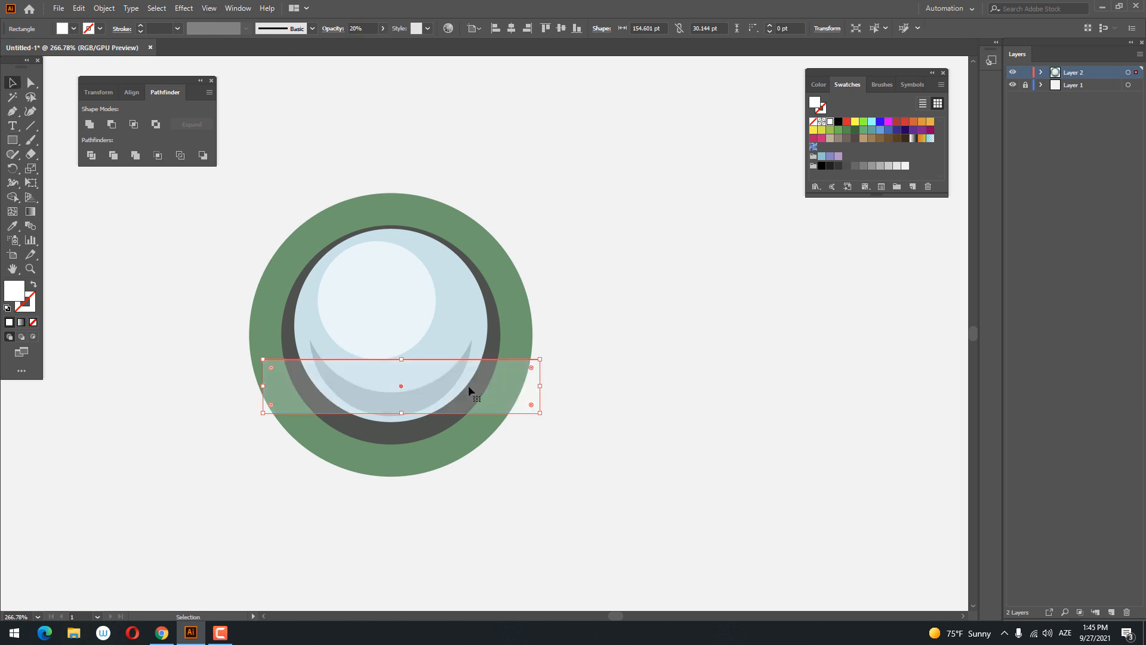
# - Duplicate the translucent band in front, placing a narrower band parallel to the wider one with a small gap between them
pyautogui.click(79, 8)
pyautogui.click(96, 65)
pyautogui.click(79, 8)
pyautogui.click(123, 95)
pyautogui.moveTo(428, 417); pyautogui.dragTo(461, 369)
pyautogui.hotkey('ctrl', 'z')
# - Rotate both translucent bands together so they rise diagonally across the glass, and set their opacity to 30%
pyautogui.keyDown('shift'); pyautogui.click(419, 399); pyautogui.keyUp('shift')
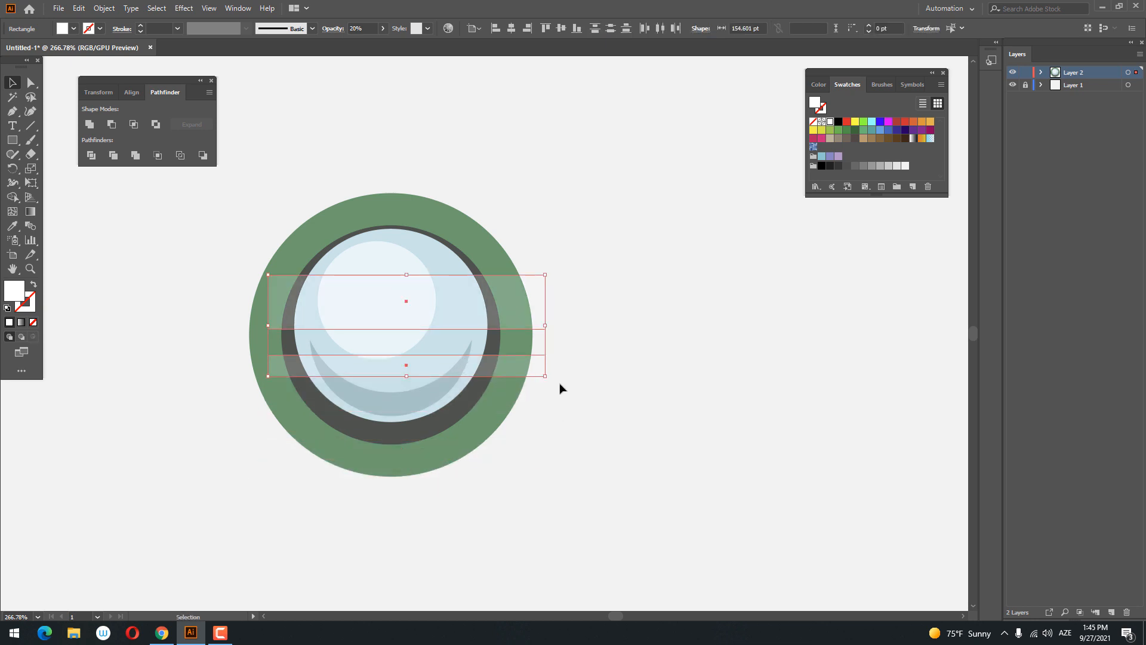
pyautogui.moveTo(551, 378); pyautogui.dragTo(496, 302)
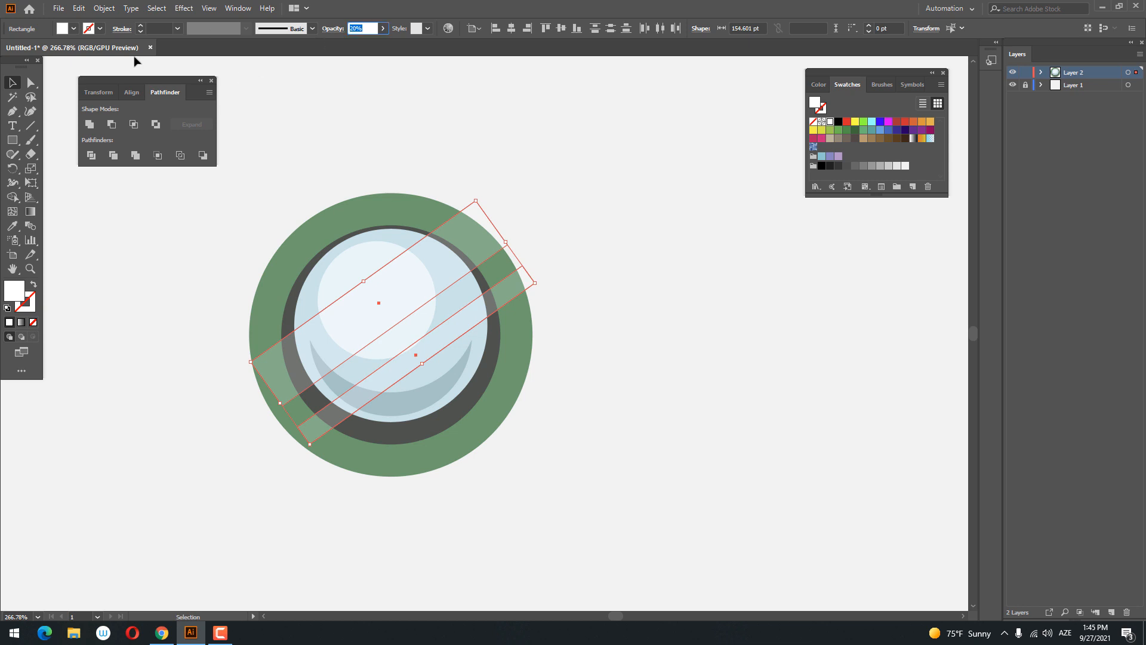
pyautogui.press('Return')
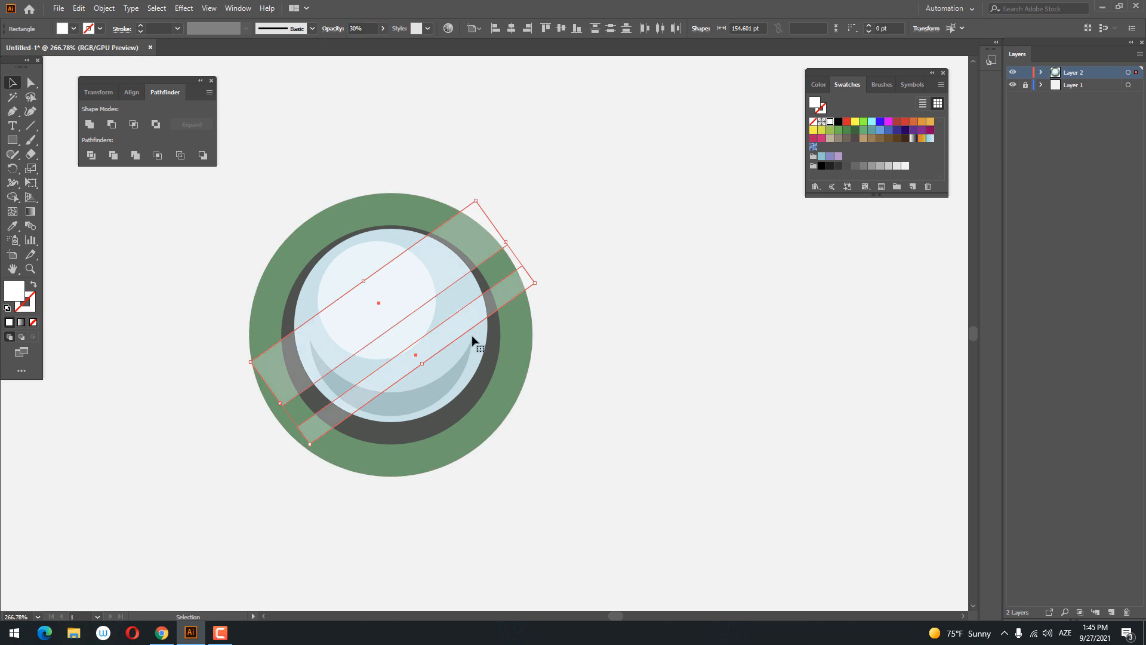
# - Divide the two bands together with the crescent, highlight circle and pale blue circle, and ungroup the resulting pieces
pyautogui.keyDown('shift'); pyautogui.click(434, 397); pyautogui.keyUp('shift')
pyautogui.keyDown('shift'); pyautogui.click(379, 302); pyautogui.keyUp('shift')
pyautogui.keyDown('shift'); pyautogui.click(468, 302); pyautogui.keyUp('shift')
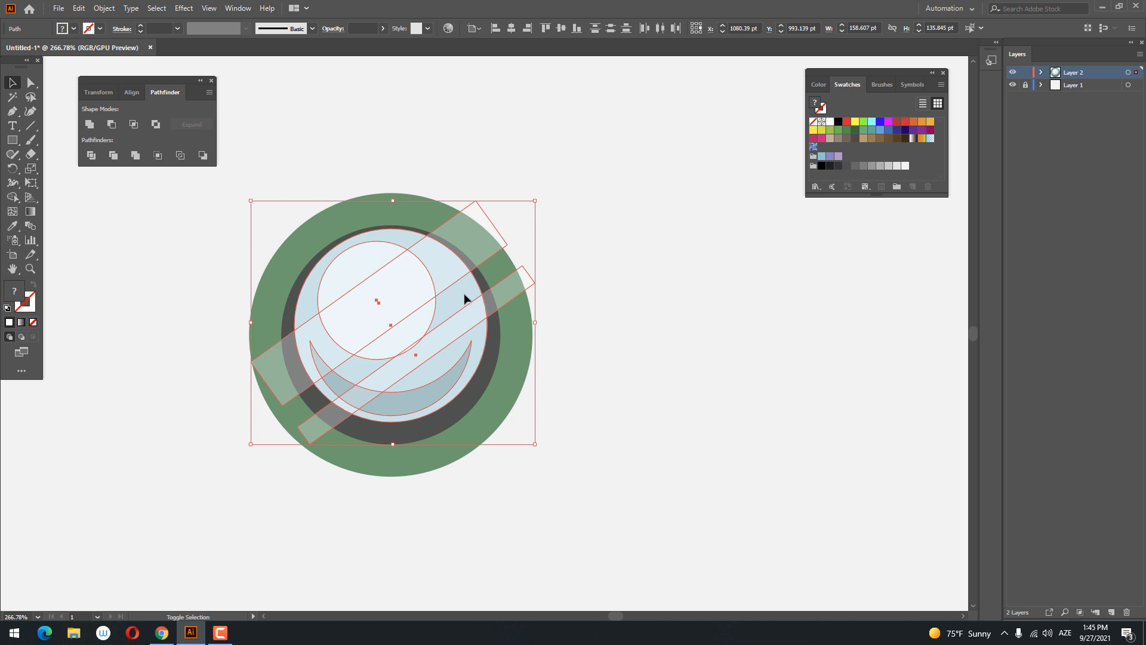
pyautogui.rightClick(410, 276)
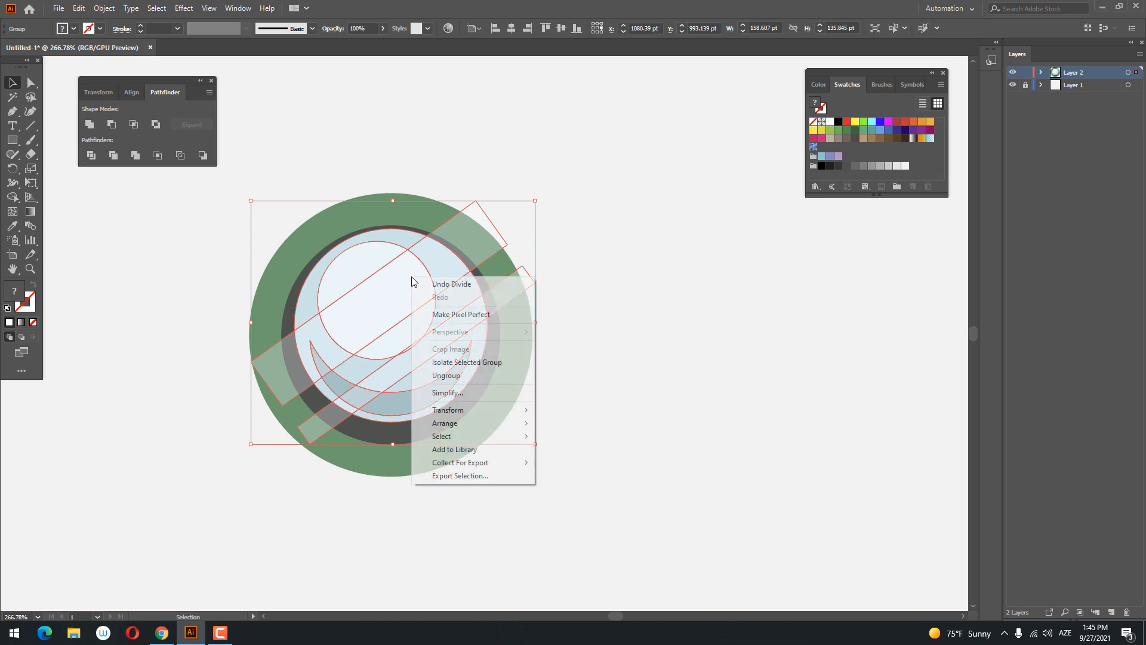
pyautogui.click(454, 376)
pyautogui.click(626, 390)
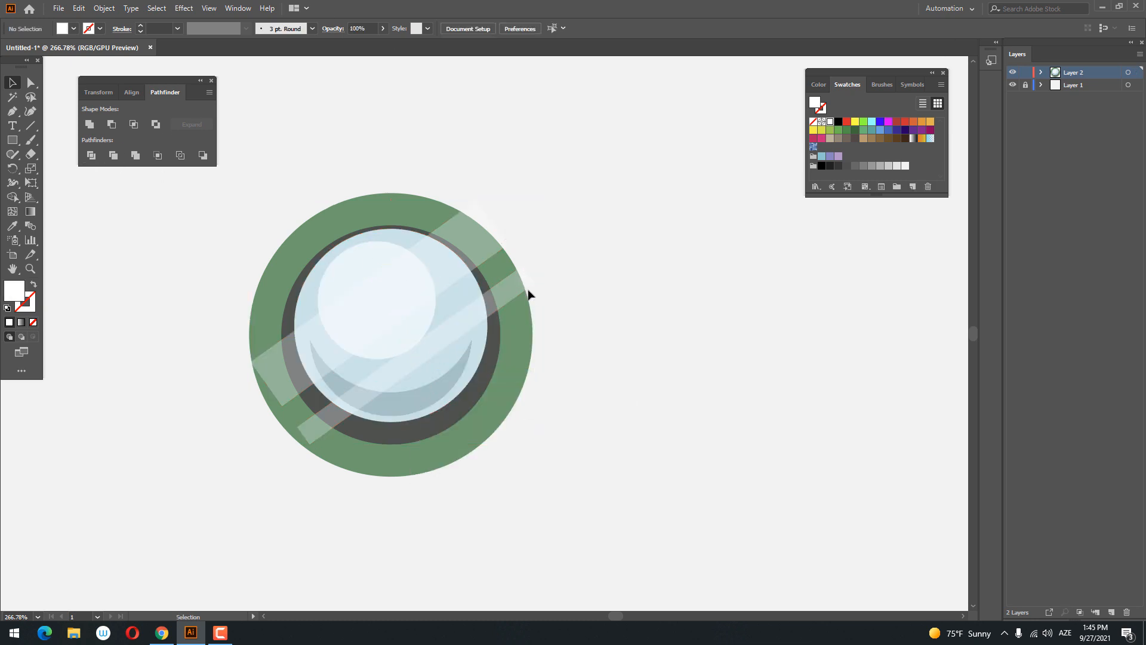
# - Delete the band pieces that stick out beyond the pale blue circle, keeping the reflections only on the glass
pyautogui.click(506, 292)
pyautogui.keyDown('shift'); pyautogui.click(473, 248); pyautogui.keyUp('shift')
pyautogui.keyDown('shift'); pyautogui.click(262, 377); pyautogui.keyUp('shift')
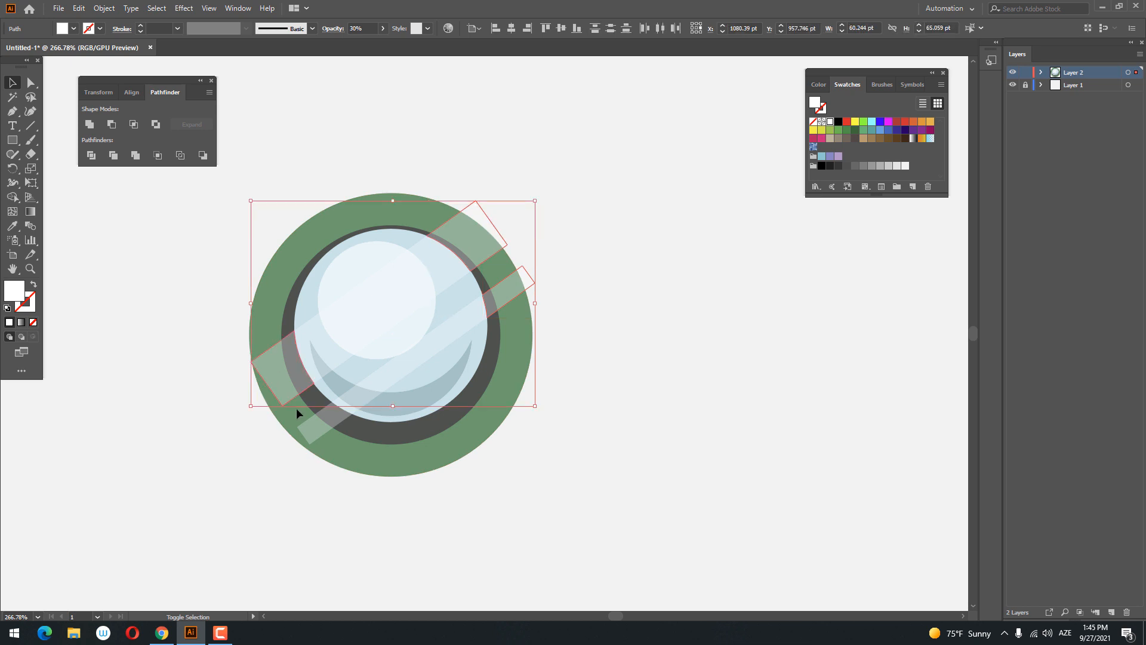
pyautogui.press('Delete')
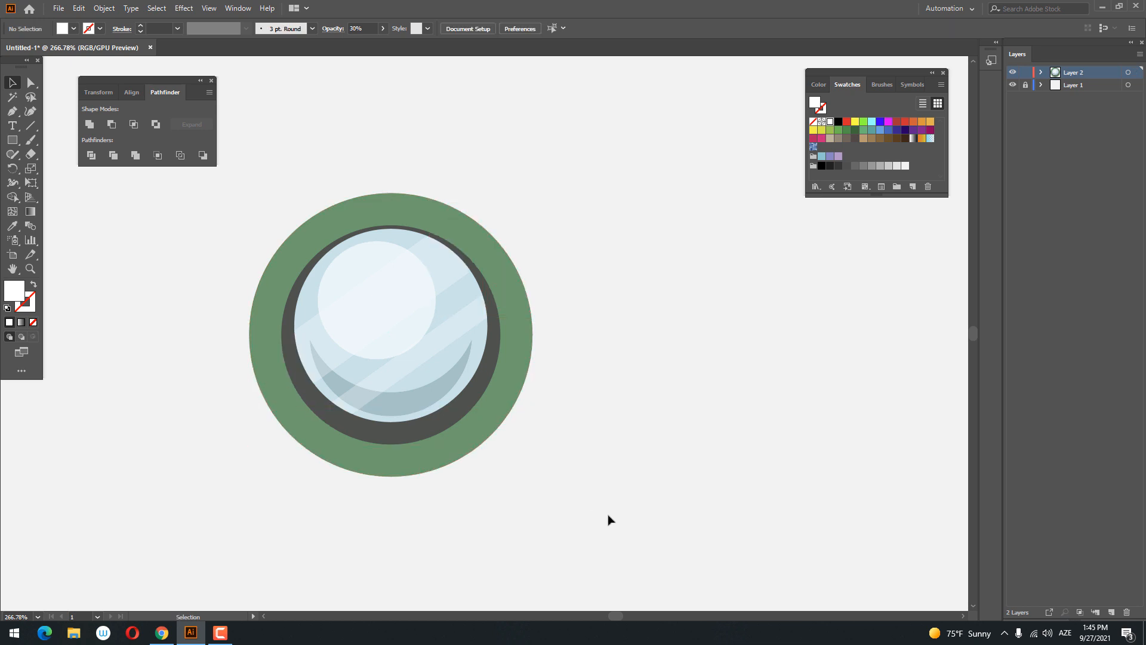
# - Duplicate the outer green circle in front and move the copy straight up, clear of the glass
pyautogui.press('z')
pyautogui.moveTo(520, 449); pyautogui.dragTo(362, 462)
pyautogui.press('space')
pyautogui.moveTo(413, 395); pyautogui.dragTo(411, 418)
pyautogui.press('space')
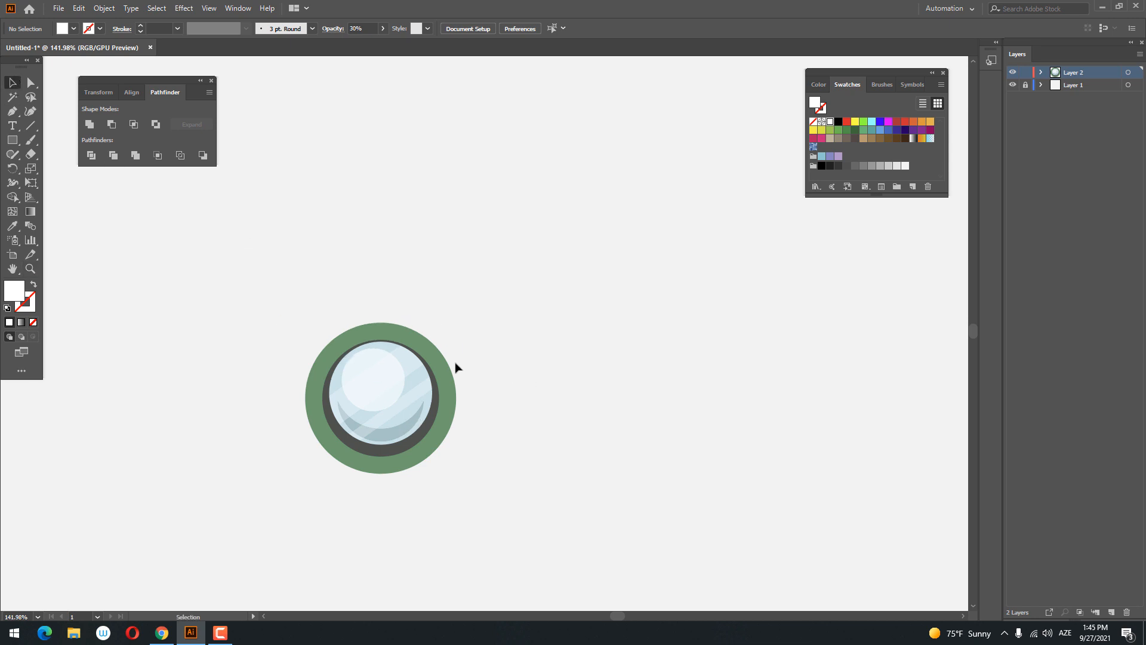
pyautogui.click(447, 360)
pyautogui.click(75, 11)
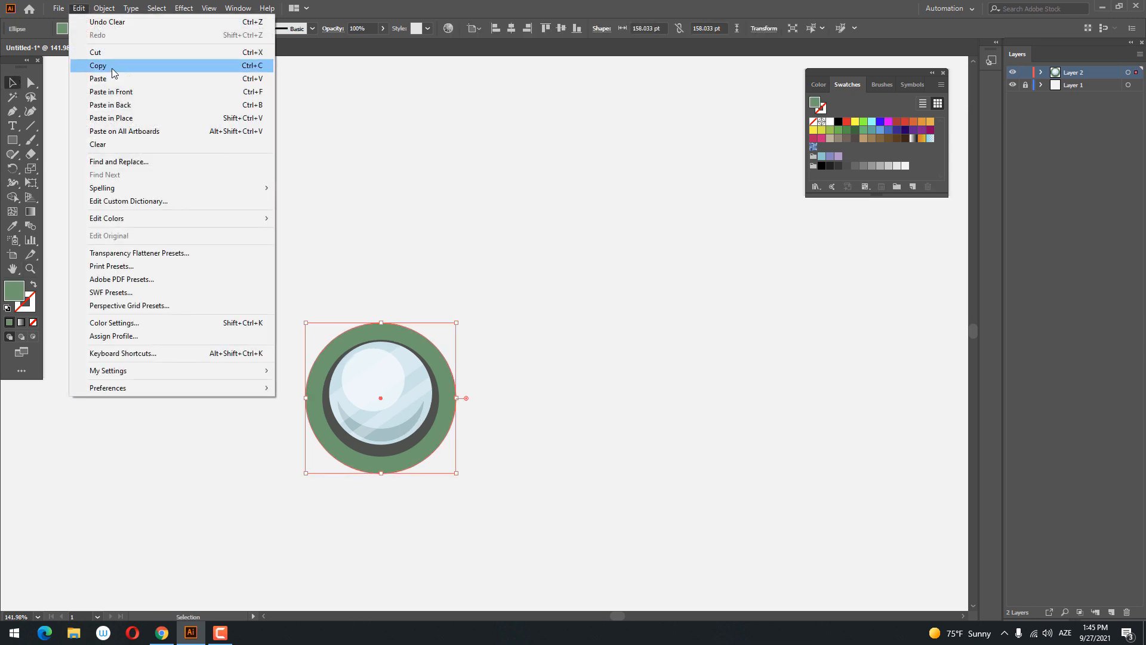
pyautogui.click(113, 66)
pyautogui.click(78, 8)
pyautogui.click(130, 95)
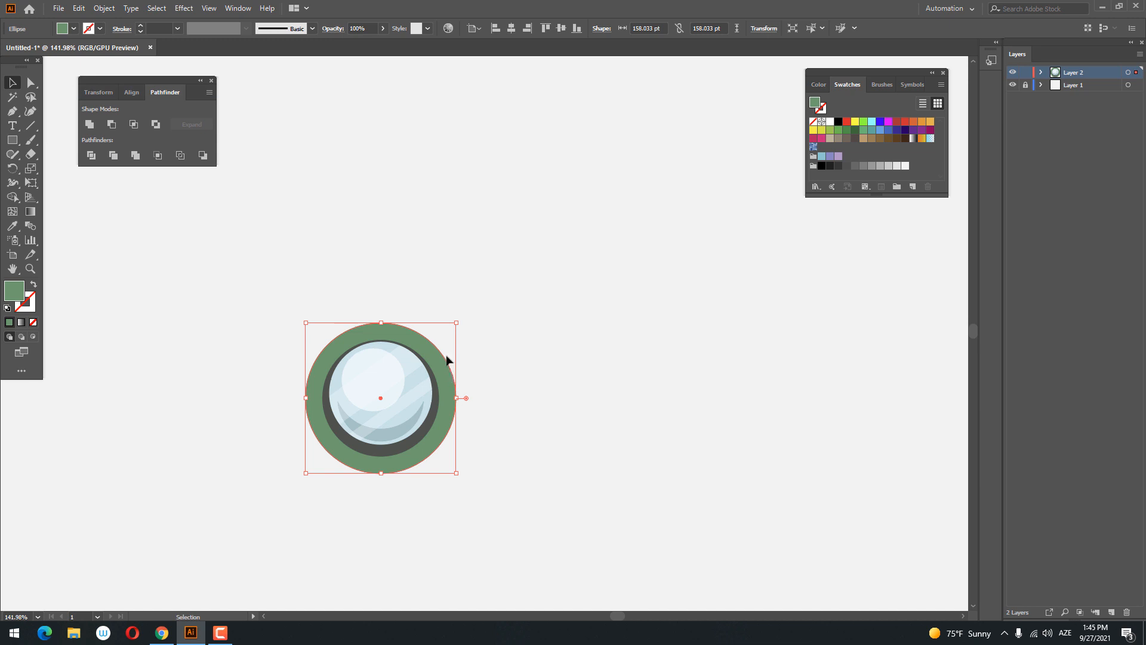
pyautogui.moveTo(447, 360); pyautogui.dragTo(448, 186)
# - Bridge the two green circles' centres with a rectangle about 158 × 195 pt, and send it and the upper circle behind the glass
pyautogui.click(543, 384)
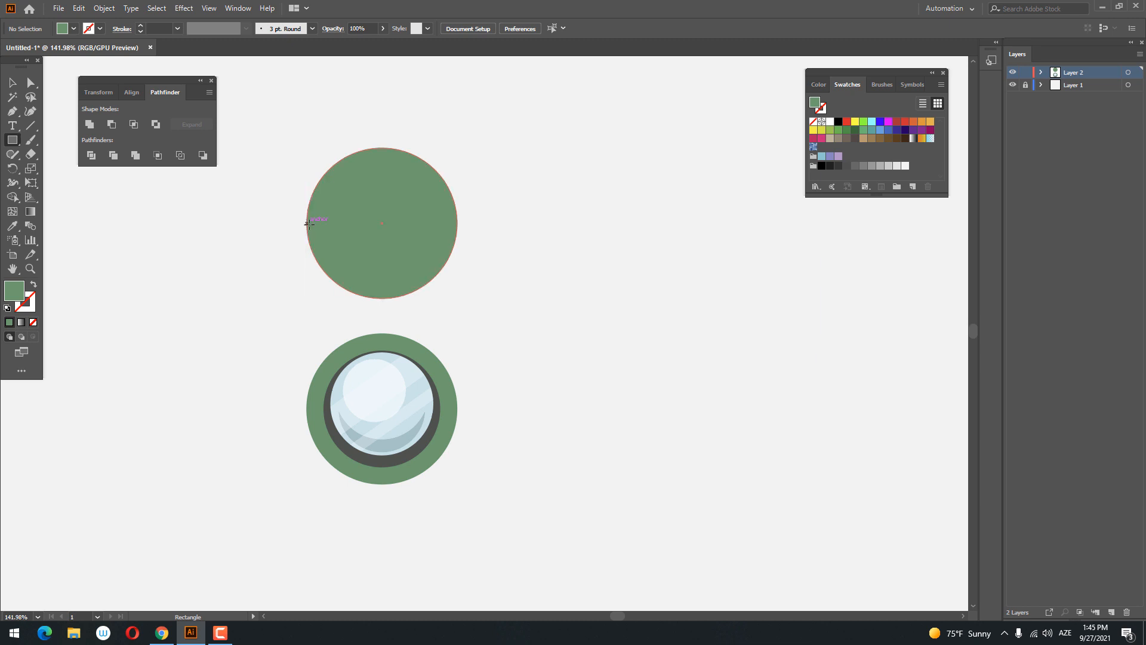
pyautogui.moveTo(306, 223); pyautogui.dragTo(456, 409)
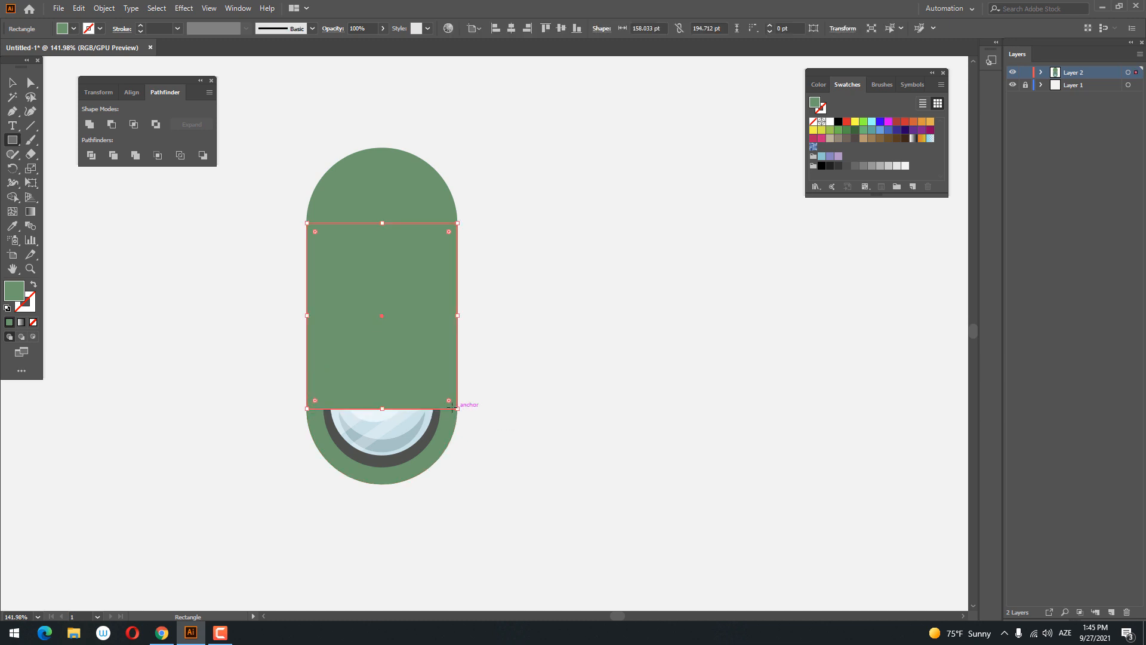
pyautogui.click(16, 88)
pyautogui.keyDown('shift'); pyautogui.click(363, 203); pyautogui.keyUp('shift')
pyautogui.rightClick(363, 203)
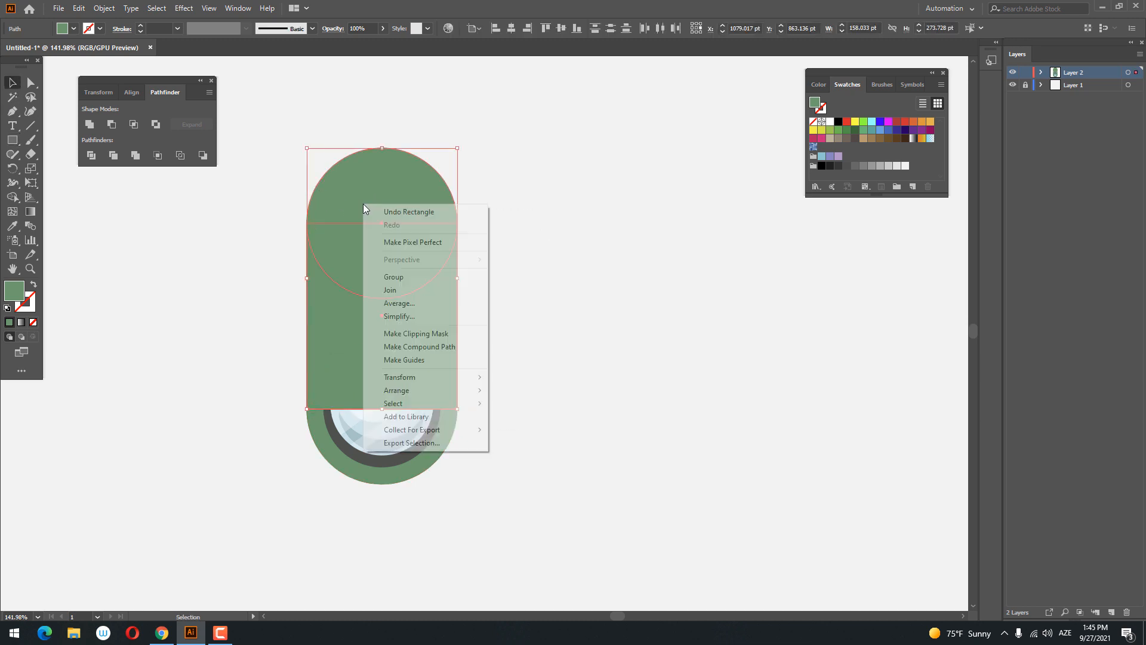
pyautogui.moveTo(439, 385)
pyautogui.click(614, 434)
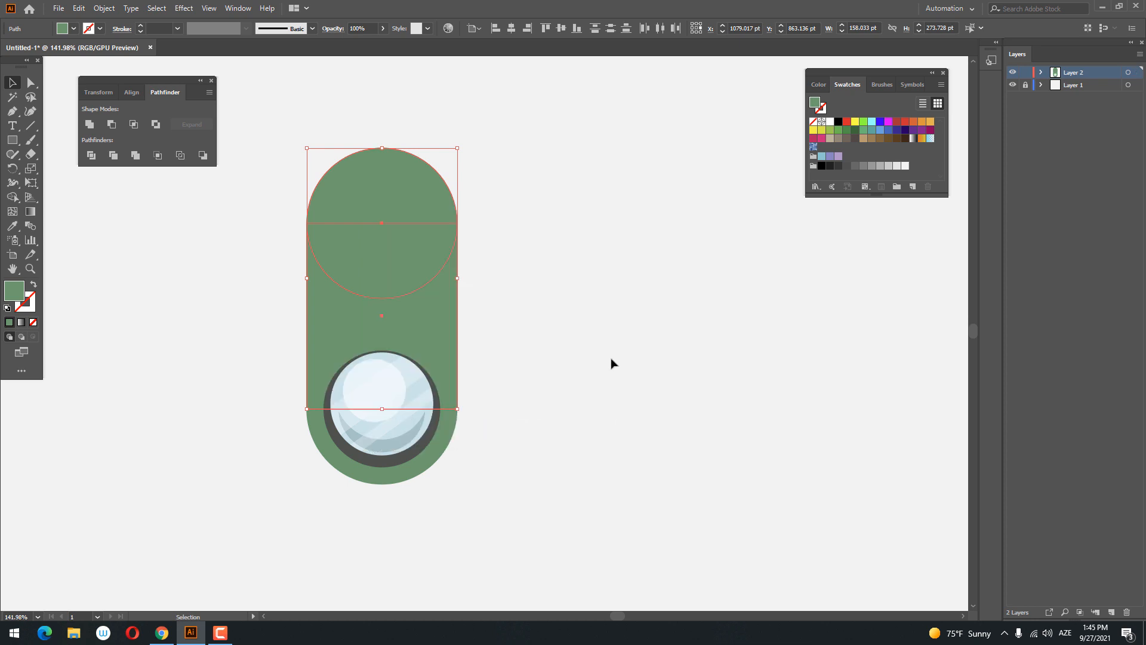
pyautogui.click(611, 361)
pyautogui.press('z')
pyautogui.moveTo(548, 310); pyautogui.dragTo(549, 336)
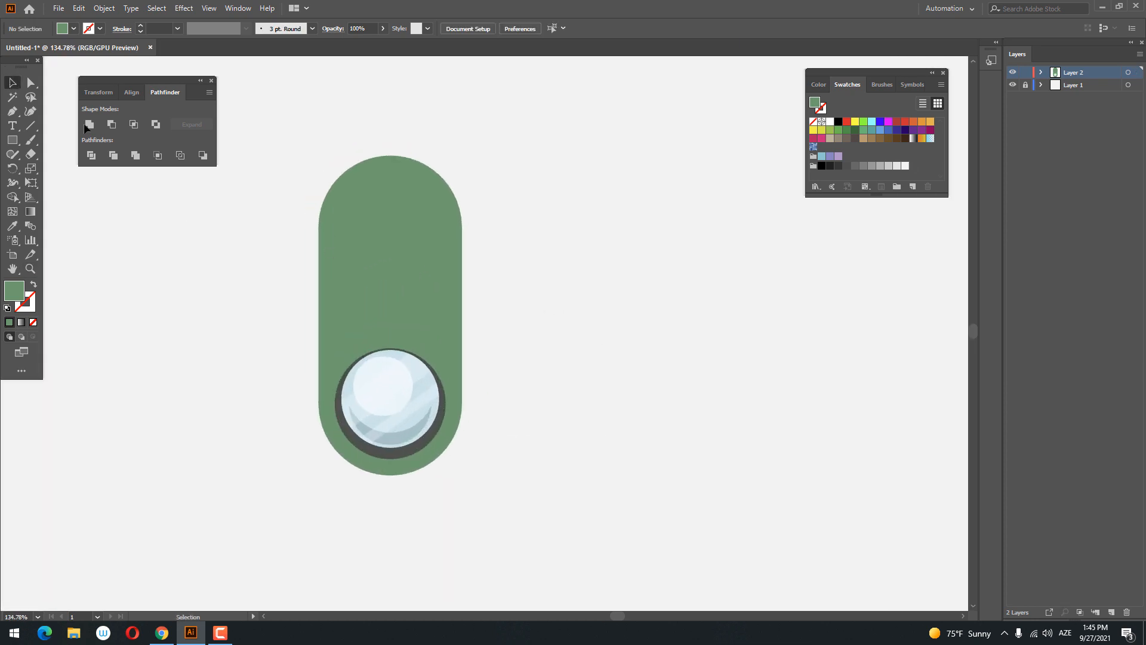
# - Shorten the green body from its upper end so the upper circle and rectangle span about 213 pt in height
pyautogui.moveTo(397, 169); pyautogui.dragTo(391, 278)
pyautogui.hotkey('ctrl', 'shift', 'a')
pyautogui.click(402, 237)
pyautogui.click(533, 316)
pyautogui.moveTo(405, 322); pyautogui.dragTo(399, 322)
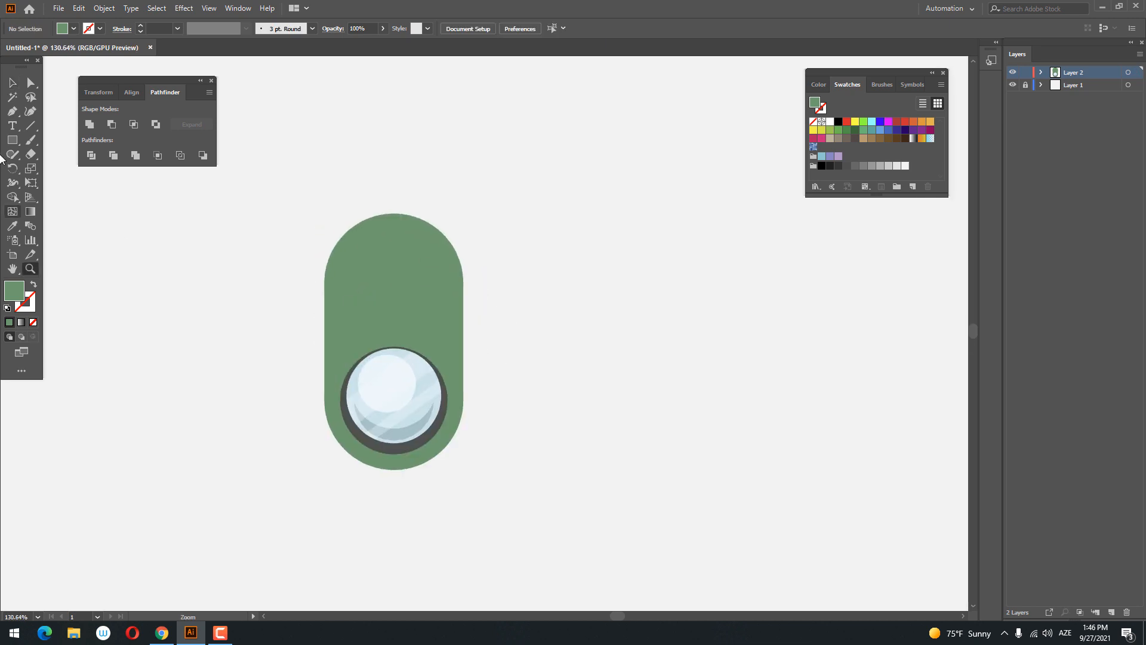
# - Unite the upper green circle and the rectangle into a single body shape
pyautogui.click(13, 86)
pyautogui.click(359, 237)
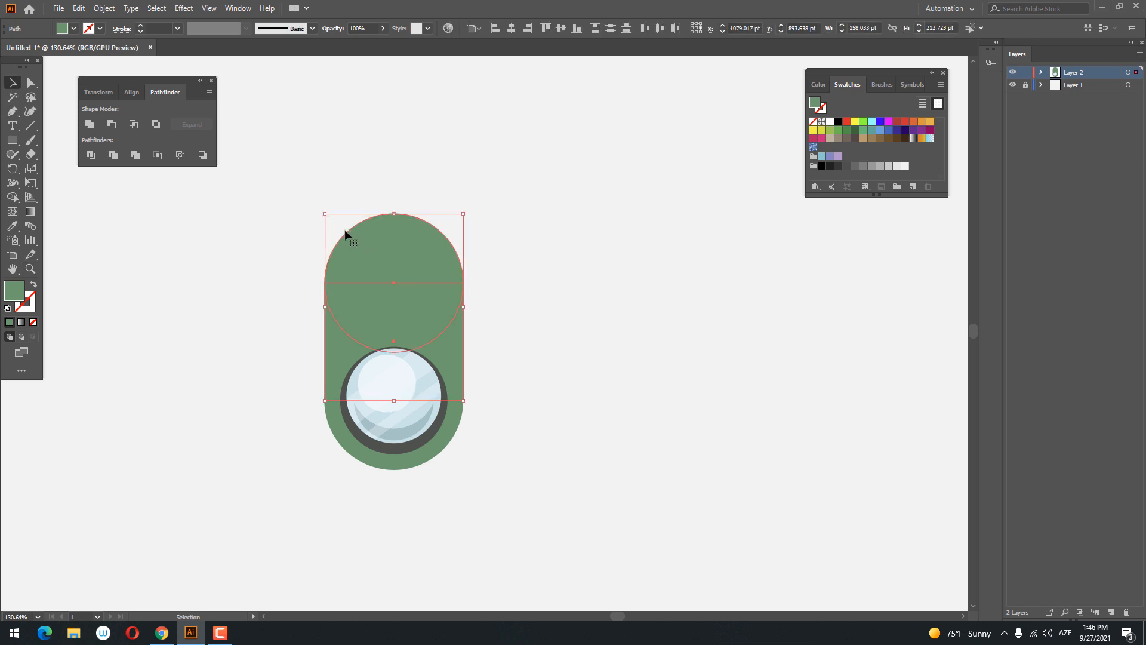
pyautogui.click(89, 125)
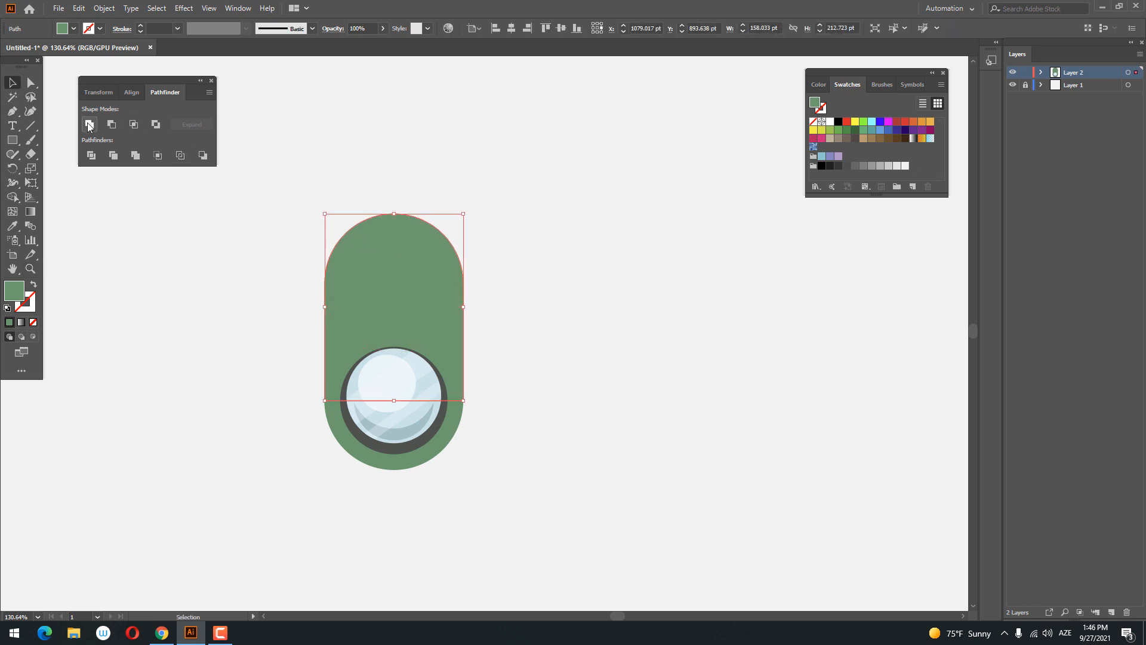
# - Recolour the united body with a brighter, yellower green, 71B75E
pyautogui.doubleClick(16, 293)
pyautogui.click(806, 172)
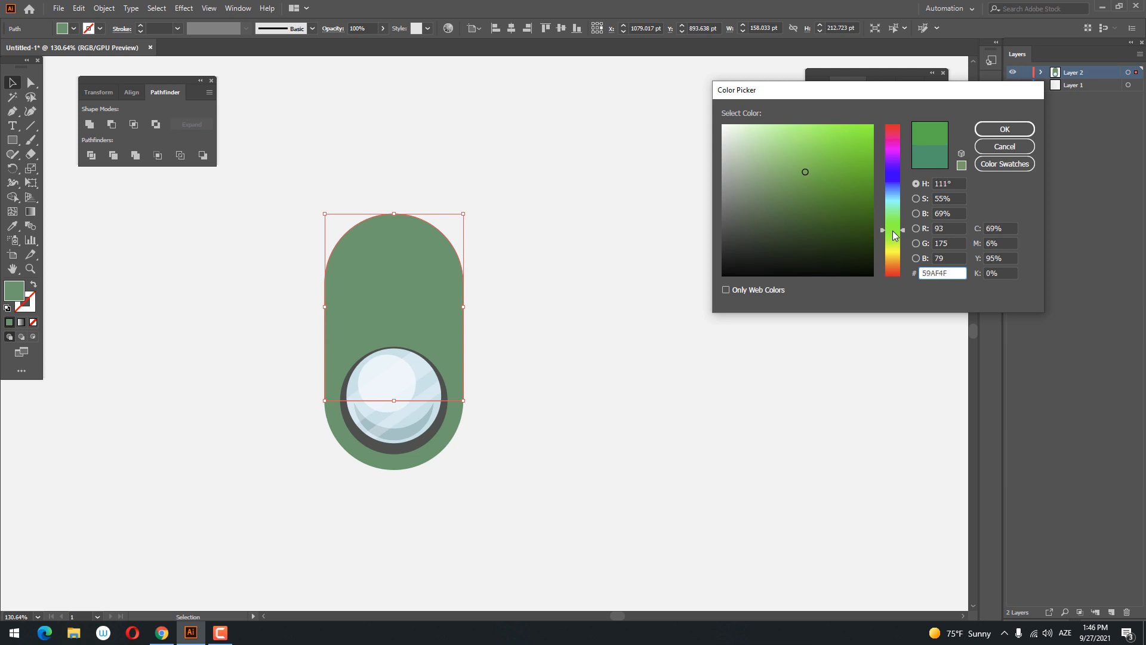
pyautogui.click(792, 161)
pyautogui.click(1015, 125)
pyautogui.press('z')
pyautogui.moveTo(564, 225); pyautogui.dragTo(597, 291)
pyautogui.click(11, 83)
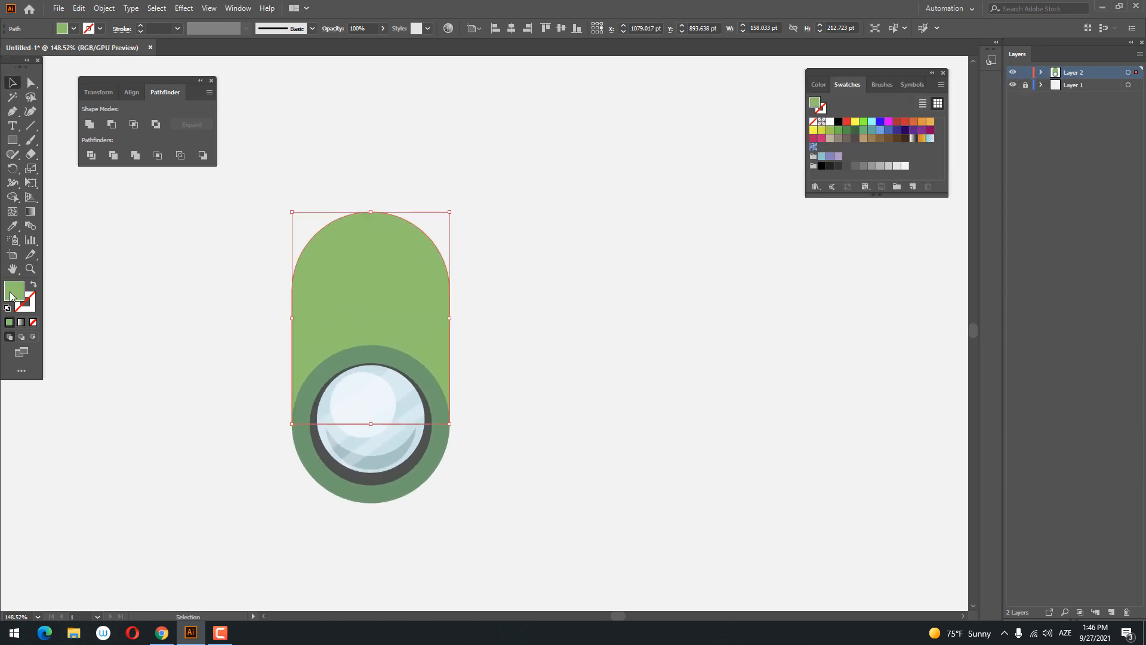
pyautogui.doubleClick(15, 291)
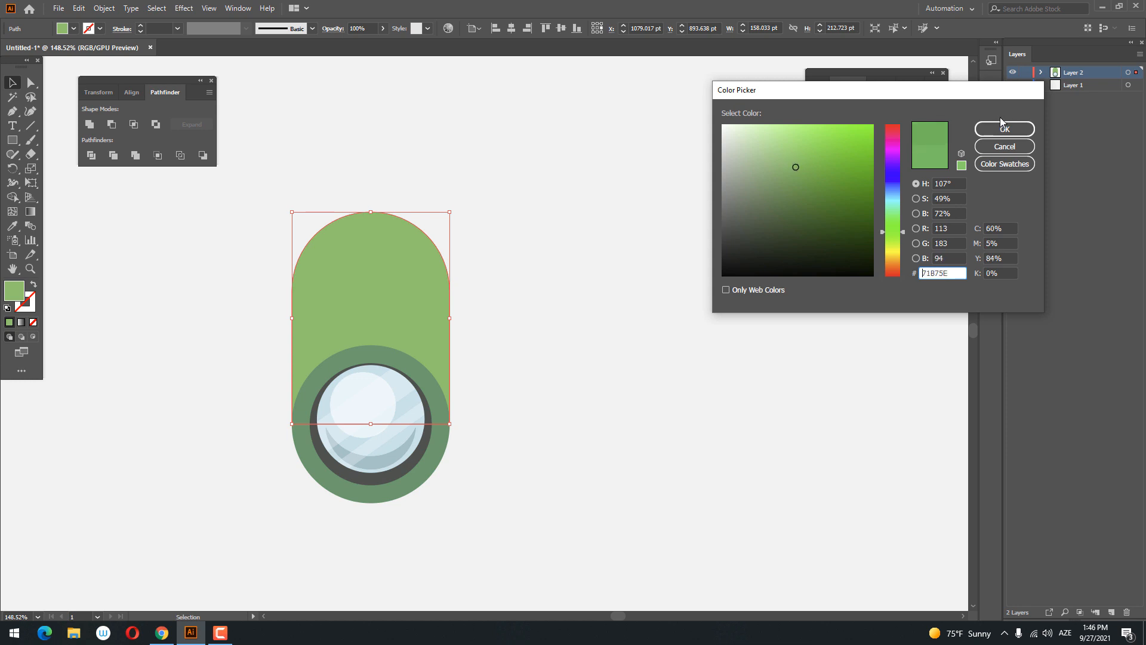
pyautogui.click(1003, 125)
pyautogui.click(639, 203)
# - Draw a rectangle about 72 × 154 pt over the left half of the green body and fill it with a lighter yellowish green
pyautogui.press('z')
pyautogui.moveTo(588, 209); pyautogui.dragTo(495, 230)
pyautogui.moveTo(494, 229); pyautogui.dragTo(427, 252)
pyautogui.moveTo(377, 267); pyautogui.dragTo(475, 332)
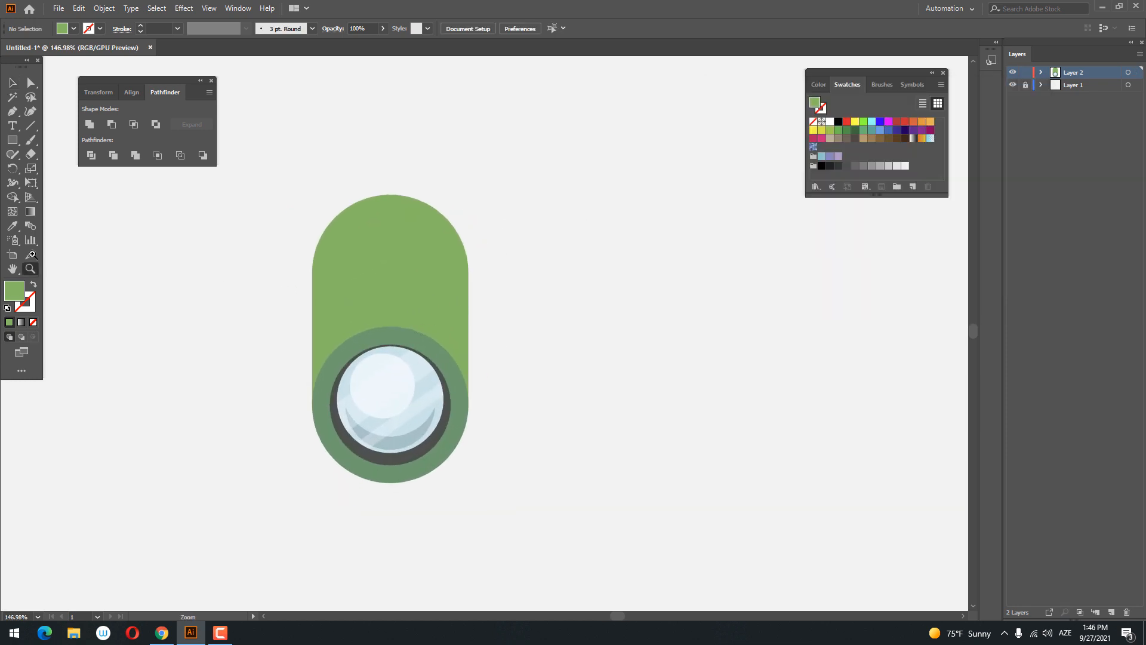
pyautogui.moveTo(330, 374); pyautogui.dragTo(400, 222)
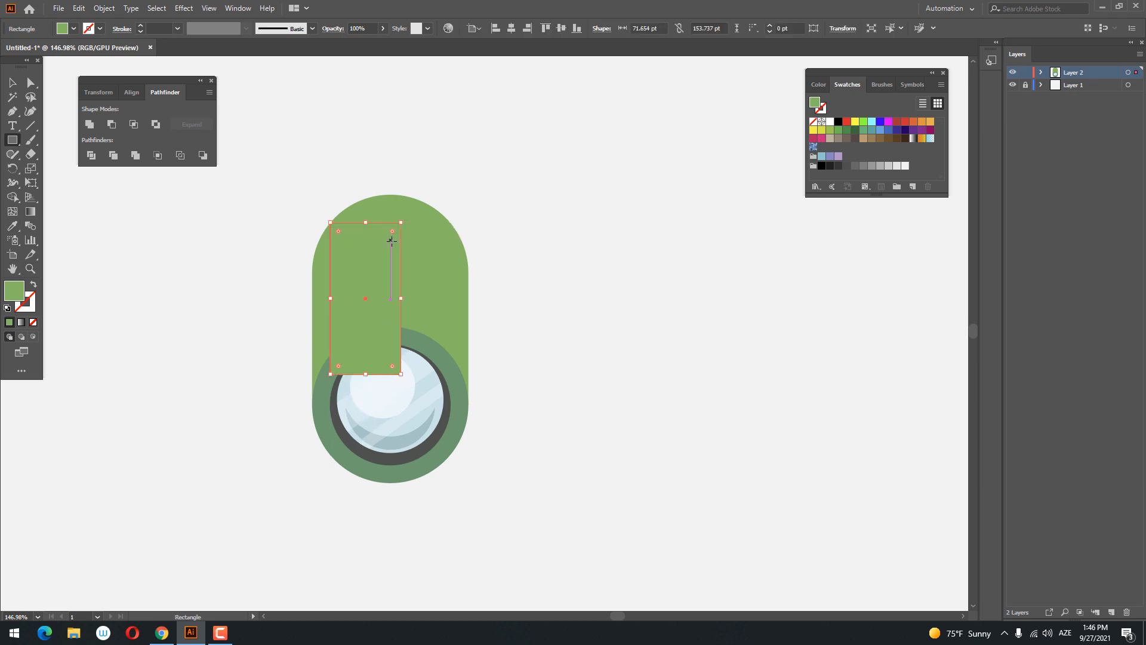
pyautogui.doubleClick(9, 295)
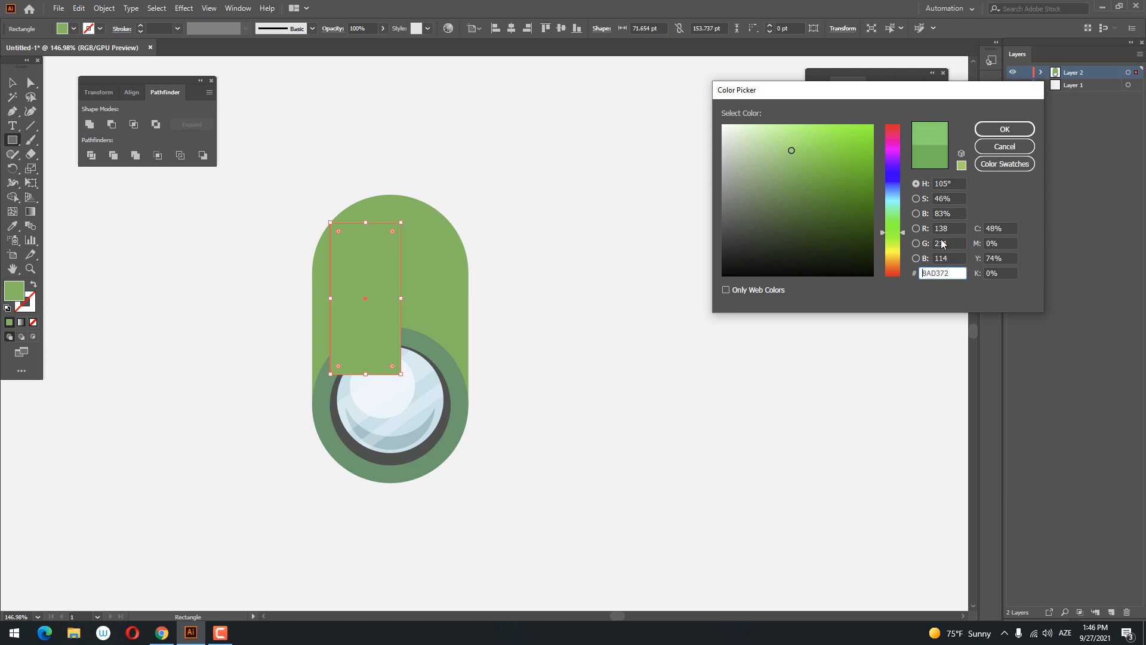
pyautogui.moveTo(901, 241); pyautogui.dragTo(901, 244)
pyautogui.click(1005, 129)
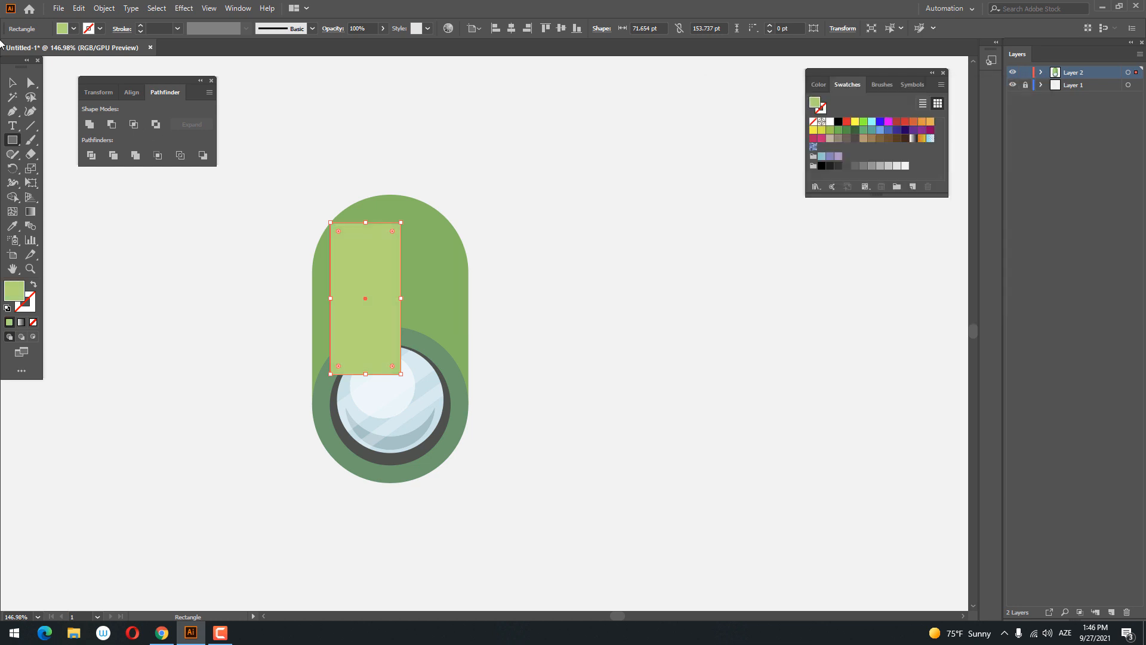
# - Fully round the two upper corners of the light yellowish-green rectangle on the body
pyautogui.click(28, 83)
pyautogui.click(400, 223)
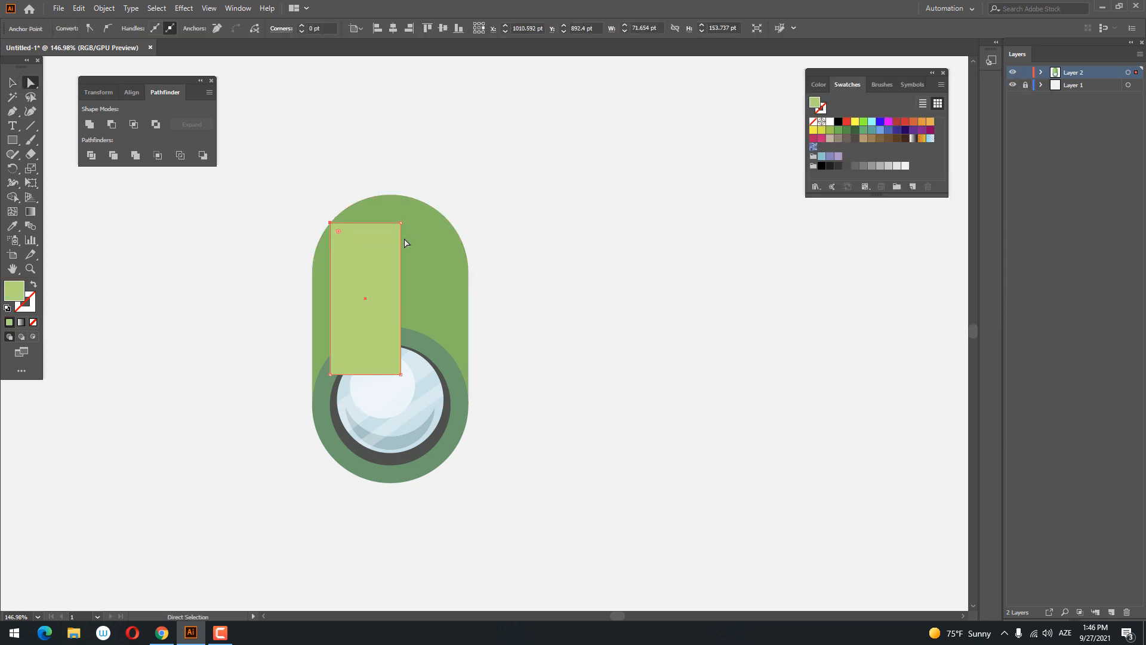
pyautogui.moveTo(393, 232); pyautogui.dragTo(371, 418)
pyautogui.click(649, 316)
# - Group the glass, dark rim and green ring shapes and bring the group in front of the light green highlight
pyautogui.press('z')
pyautogui.moveTo(621, 311); pyautogui.dragTo(593, 349)
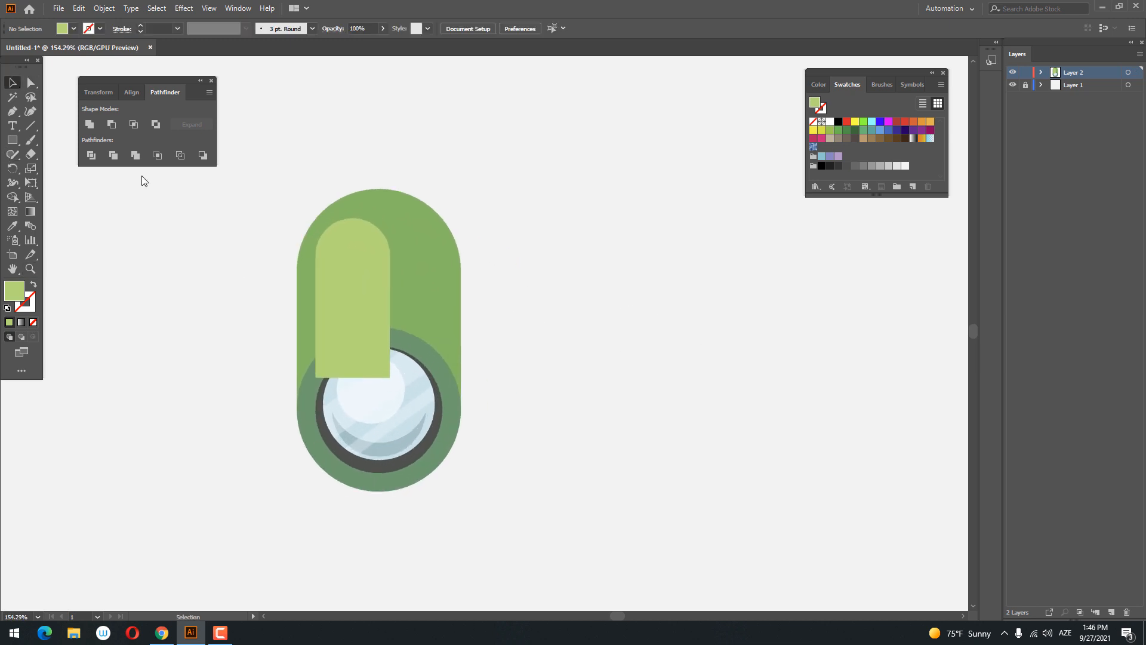
pyautogui.click(457, 391)
pyautogui.moveTo(512, 488); pyautogui.dragTo(215, 341)
pyautogui.keyDown('shift'); pyautogui.click(414, 323); pyautogui.keyUp('shift')
pyautogui.rightClick(397, 401)
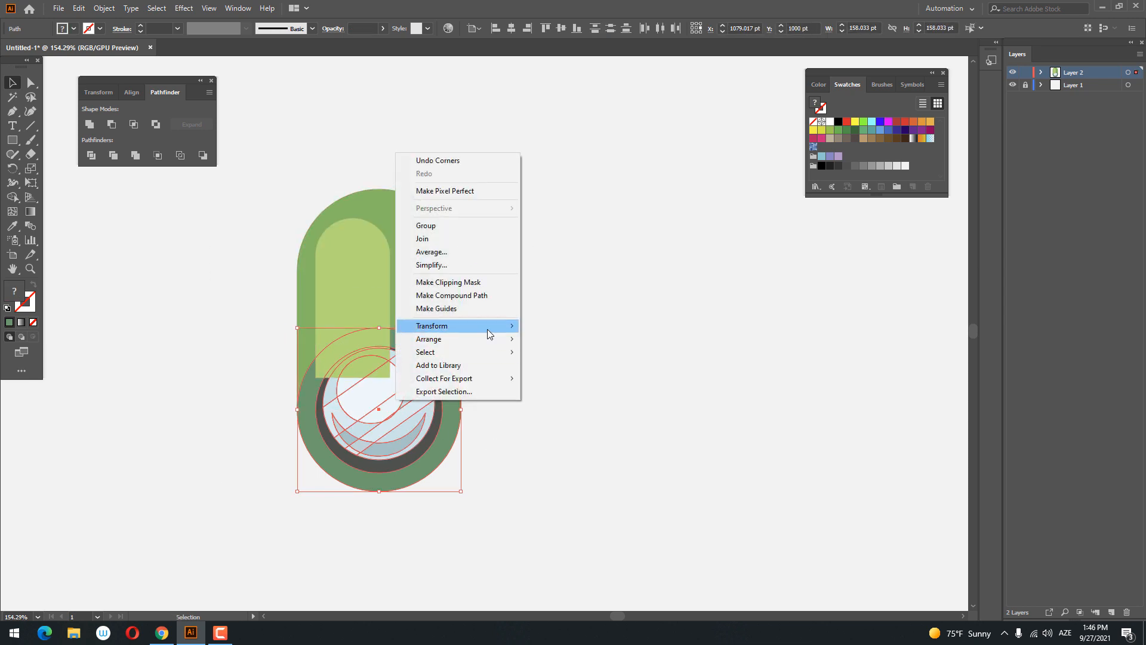
pyautogui.click(463, 225)
pyautogui.rightClick(433, 368)
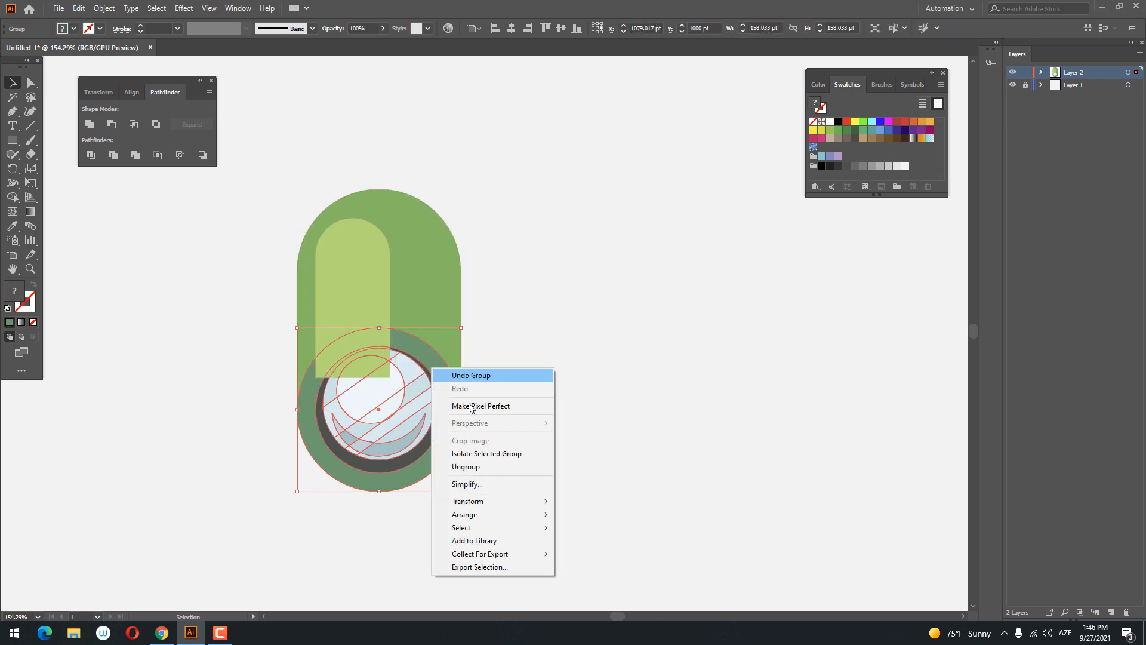
pyautogui.moveTo(507, 518)
pyautogui.click(617, 517)
pyautogui.click(660, 439)
# - Draw a narrow rectangle about 38 × 130 pt along the right side of the green body
pyautogui.press('z')
pyautogui.moveTo(630, 384); pyautogui.dragTo(389, 418)
pyautogui.click(371, 376)
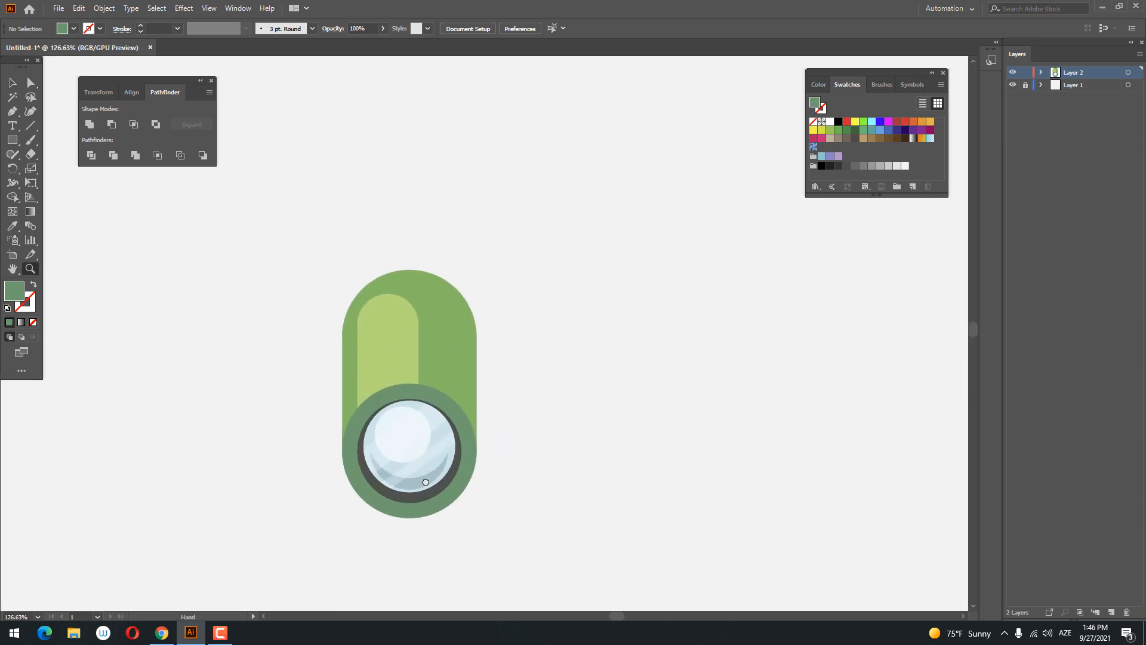
pyautogui.click(12, 139)
pyautogui.moveTo(473, 328)
pyautogui.mouseDown()
pyautogui.moveTo(455, 474)
pyautogui.moveTo(430, 474)
pyautogui.mouseUp()
# - Fill the narrow rectangle with a slightly darker shade of the green sampled from the body
pyautogui.click(12, 227)
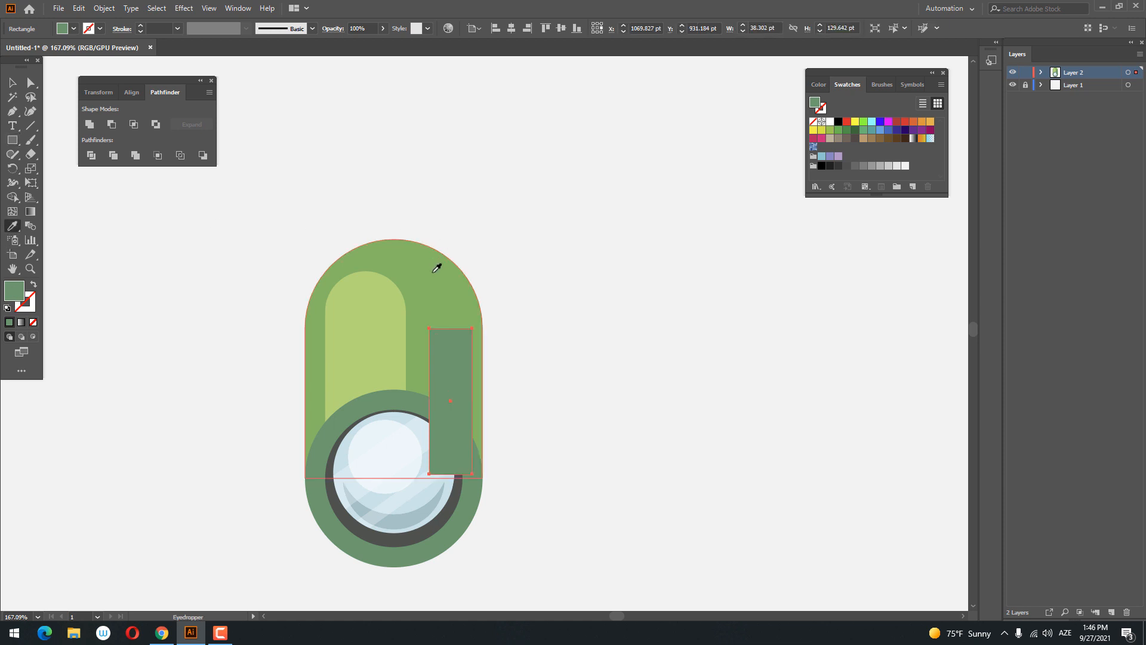
pyautogui.click(440, 263)
pyautogui.doubleClick(14, 290)
pyautogui.moveTo(796, 169); pyautogui.dragTo(796, 181)
pyautogui.click(1003, 128)
# - Fully round the two upper corners of the darker green rectangle
pyautogui.click(30, 84)
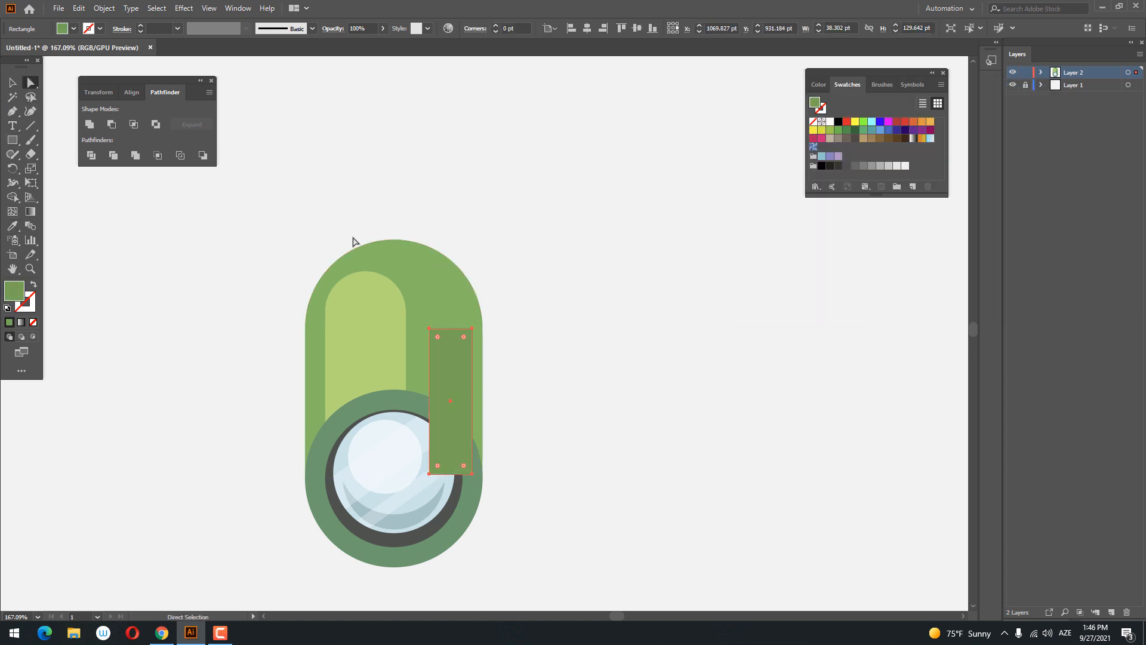
pyautogui.click(429, 328)
pyautogui.keyDown('shift'); pyautogui.click(471, 330); pyautogui.keyUp('shift')
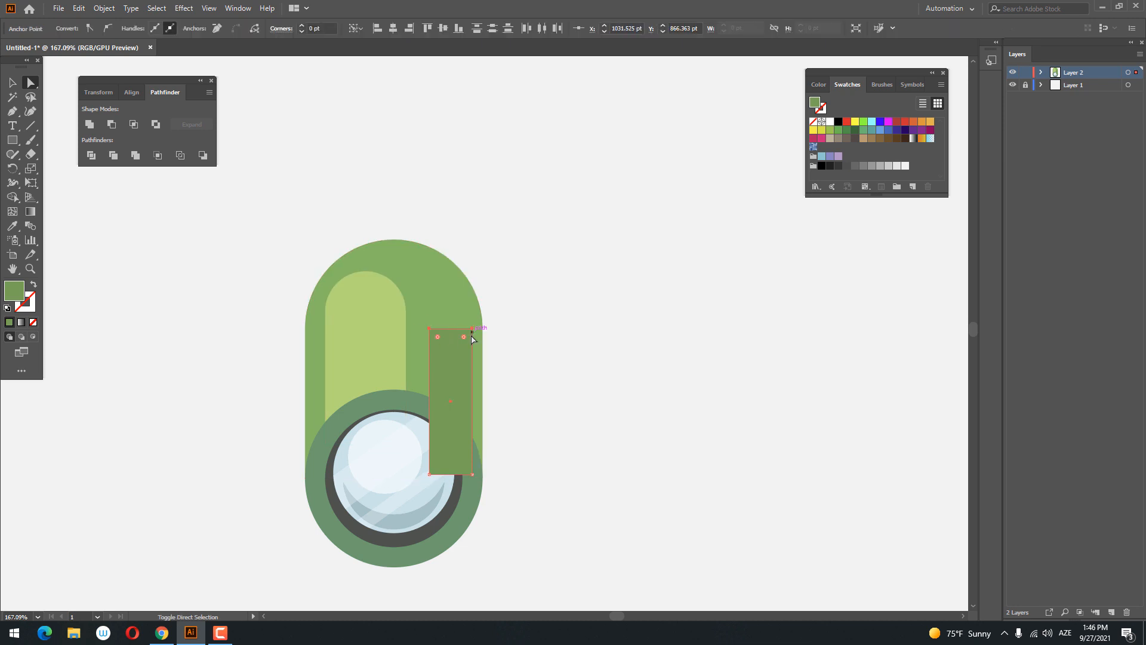
pyautogui.moveTo(464, 337); pyautogui.dragTo(428, 455)
# - Bring the glass and ring group in front of the darker green shading shape
pyautogui.click(13, 81)
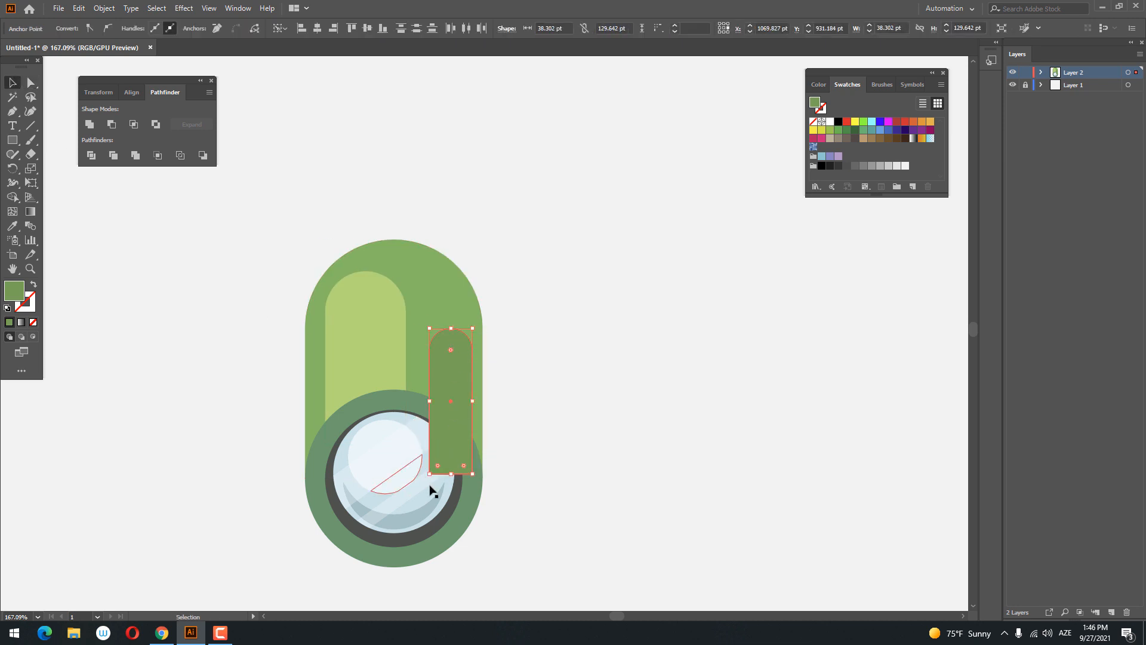
pyautogui.rightClick(428, 485)
pyautogui.moveTo(496, 425)
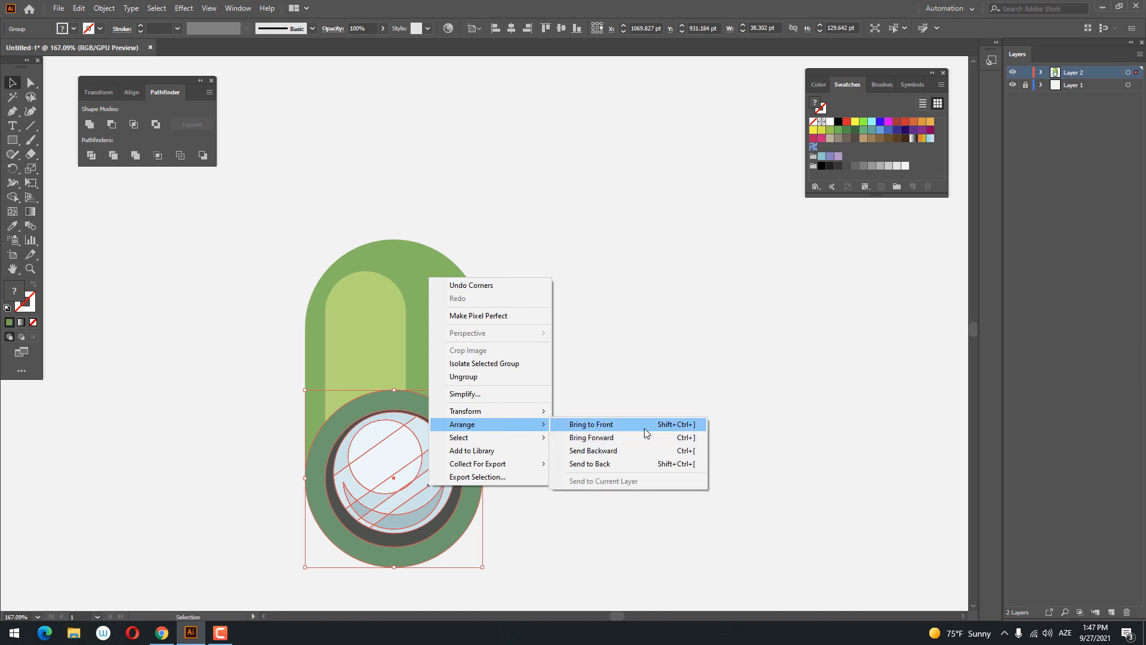
pyautogui.click(646, 428)
pyautogui.click(655, 420)
# - Draw a rectangle about 36 × 153 pt down the middle of the body, filled white at 10% opacity
pyautogui.press('z')
pyautogui.moveTo(634, 394); pyautogui.dragTo(322, 438)
pyautogui.moveTo(387, 380)
pyautogui.mouseDown()
pyautogui.moveTo(546, 448)
pyautogui.moveTo(491, 382)
pyautogui.mouseUp()
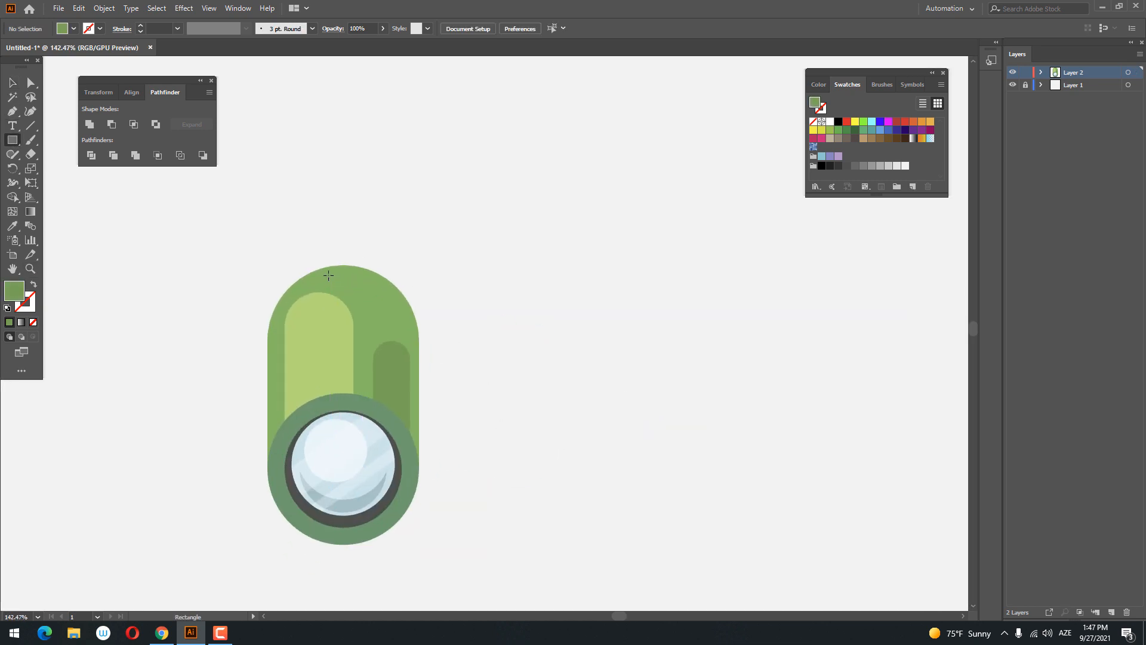
pyautogui.moveTo(328, 275); pyautogui.dragTo(363, 422)
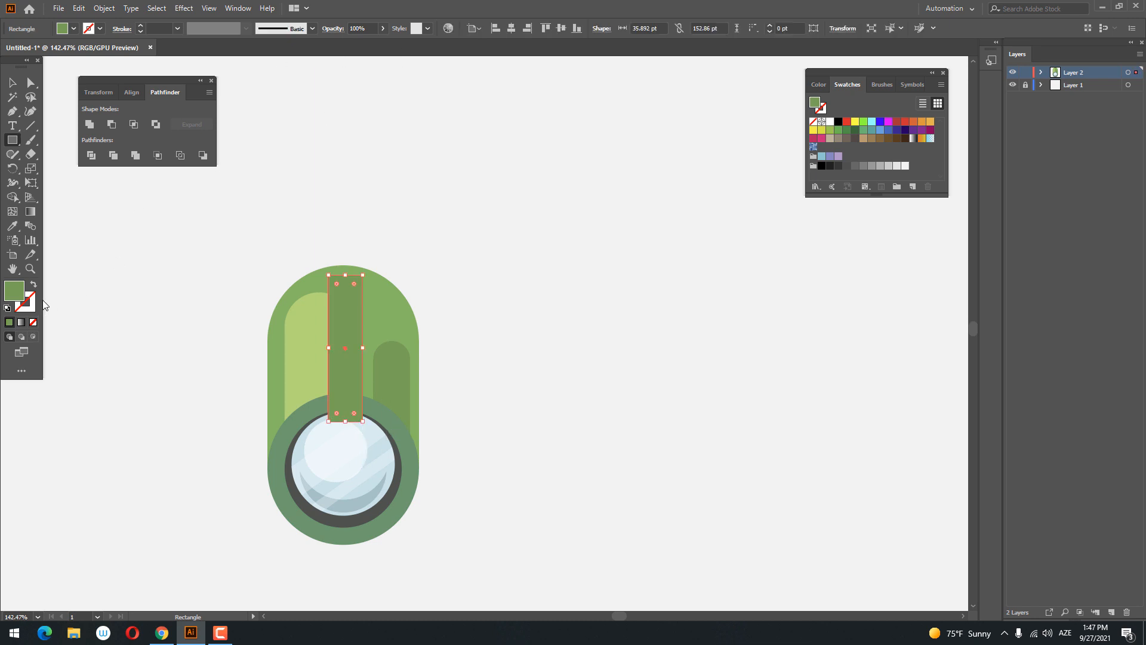
pyautogui.doubleClick(12, 295)
pyautogui.moveTo(751, 160); pyautogui.dragTo(702, 112)
pyautogui.click(1008, 129)
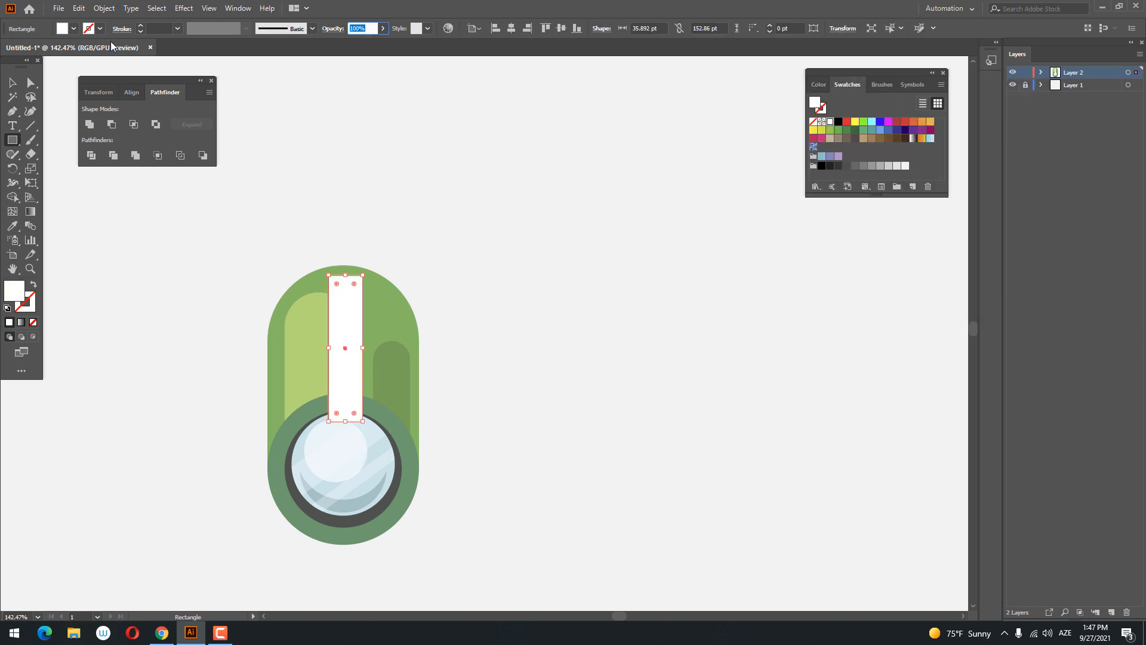
pyautogui.write('10')
pyautogui.press('Return')
# - Fully round the two upper corners of the translucent white strip
pyautogui.click(33, 87)
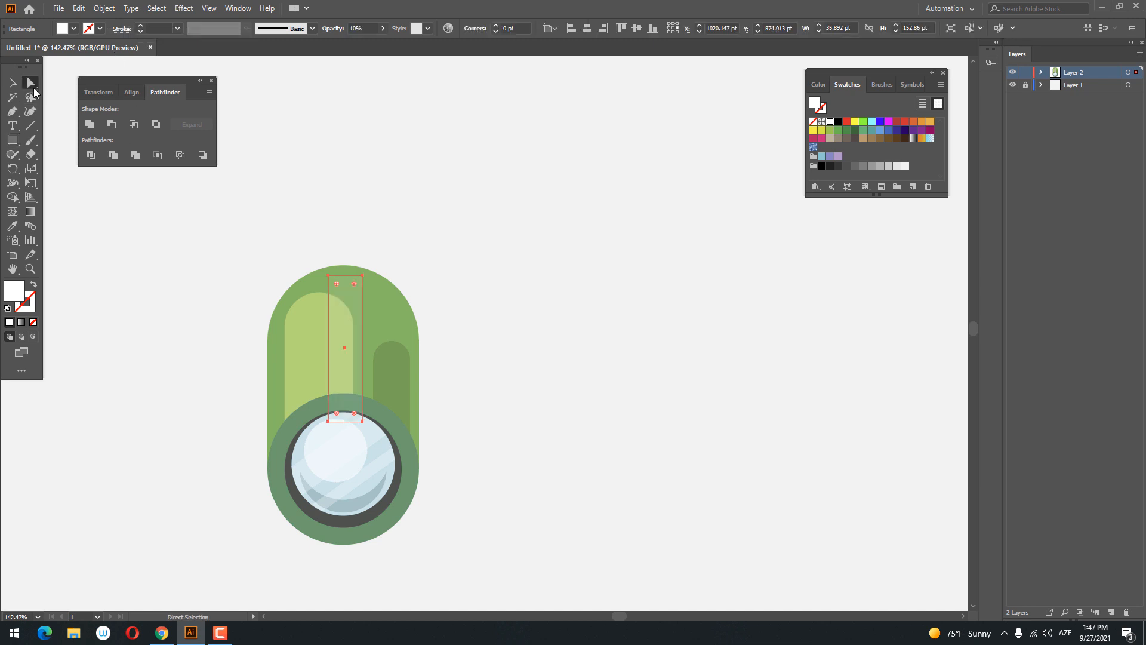
pyautogui.click(328, 275)
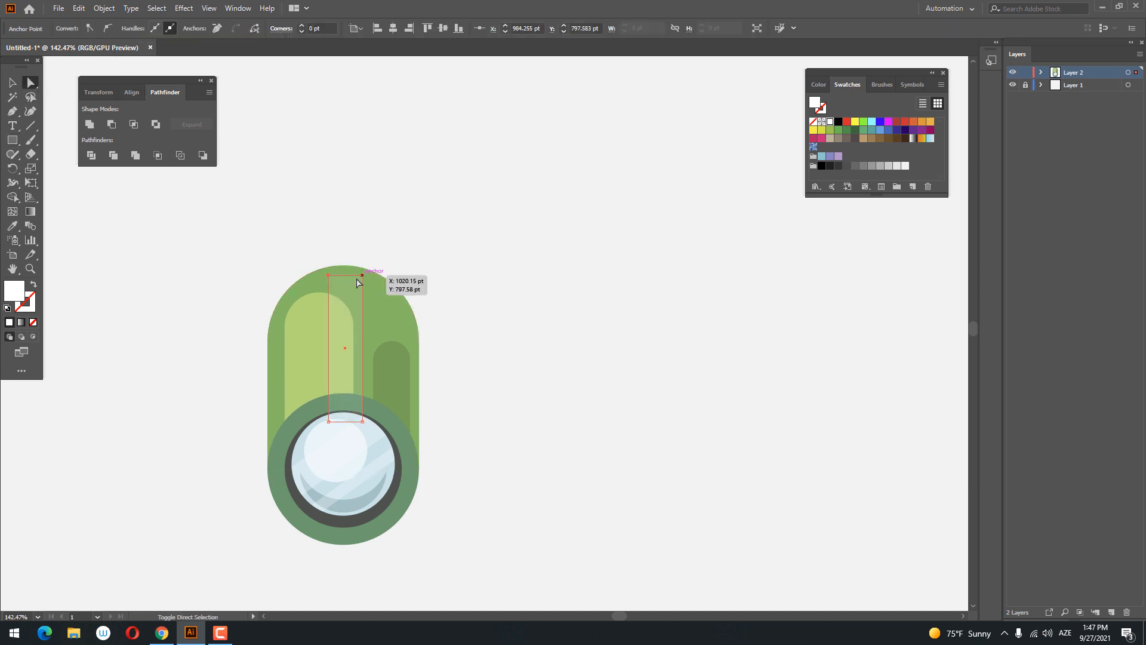
pyautogui.click(362, 275)
pyautogui.moveTo(355, 285); pyautogui.dragTo(331, 437)
pyautogui.click(570, 352)
# - Bring the glass and ring group in front of the translucent white strip
pyautogui.press('z')
pyautogui.moveTo(577, 351); pyautogui.dragTo(544, 401)
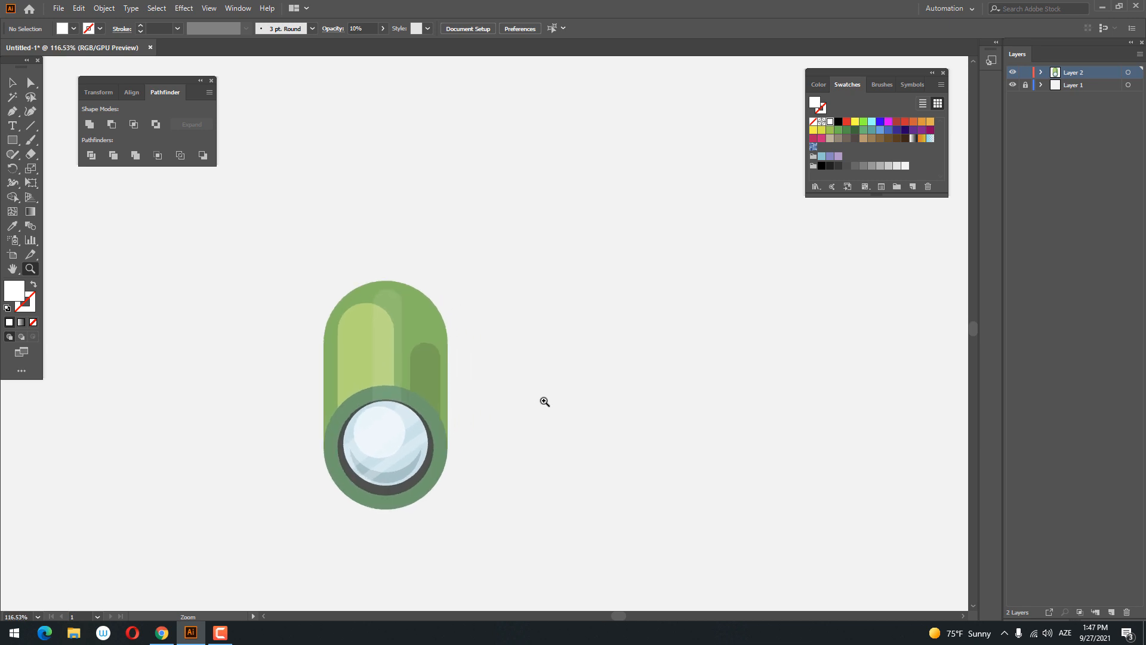
pyautogui.click(12, 82)
pyautogui.rightClick(443, 463)
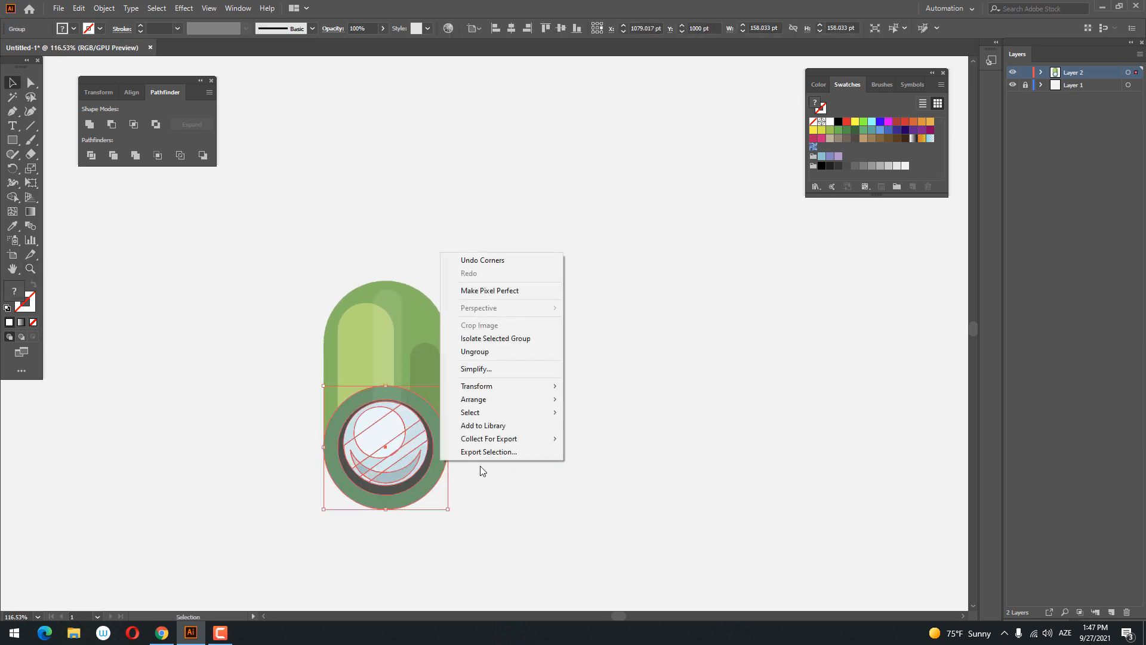
pyautogui.click(617, 399)
# - Set the white strip's opacity to 25%
pyautogui.click(405, 308)
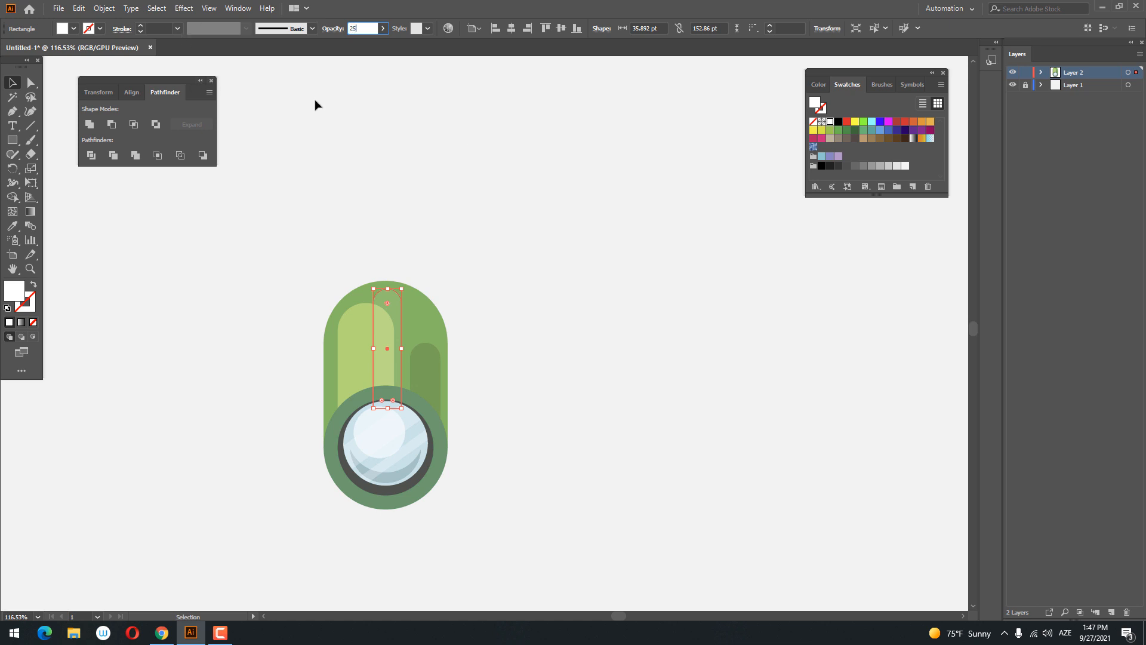
pyautogui.press('Return')
pyautogui.click(675, 351)
# - Group the body, its highlights and the glass into one barrel object
pyautogui.moveTo(578, 440); pyautogui.dragTo(574, 427)
pyautogui.hotkey('ctrl', 'a')
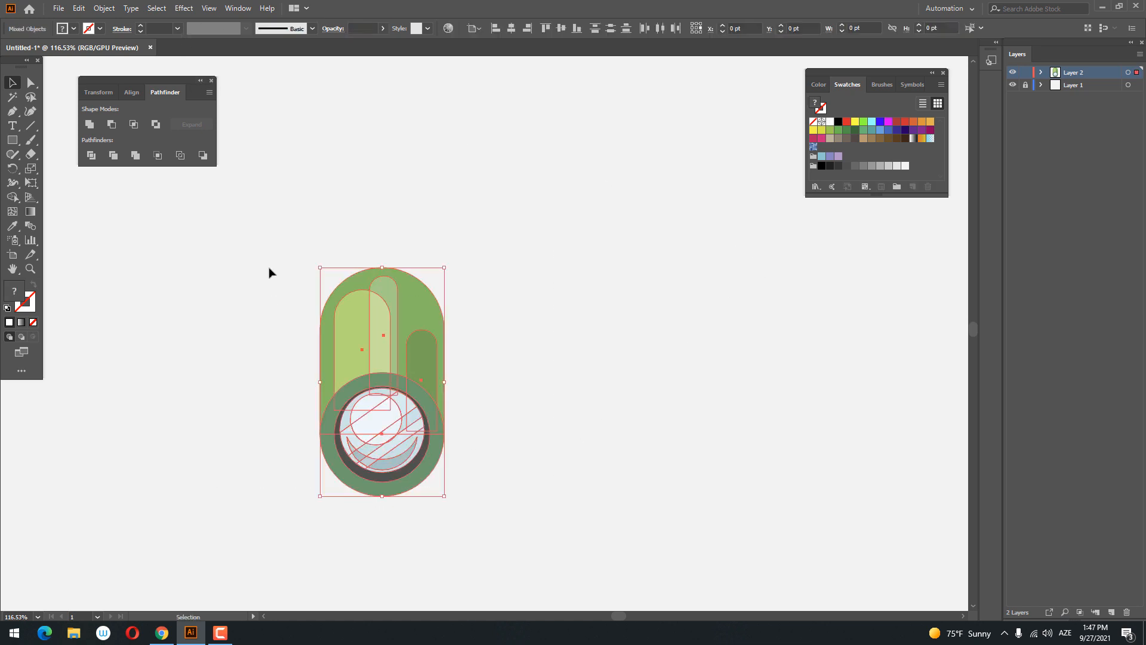
pyautogui.rightClick(414, 356)
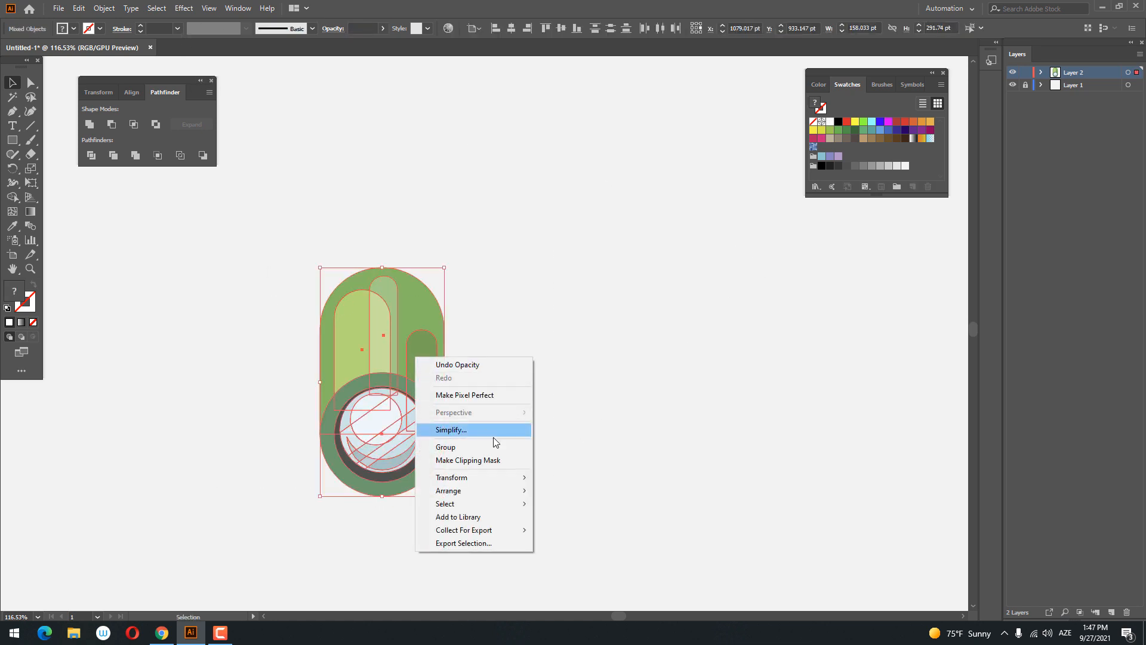
pyautogui.click(481, 447)
pyautogui.moveTo(591, 449); pyautogui.dragTo(521, 427)
pyautogui.click(583, 449)
# - Paste a copy of the barrel group in front and move it horizontally to the right so the pair spans about 381 pt
pyautogui.moveTo(481, 468); pyautogui.dragTo(159, 199)
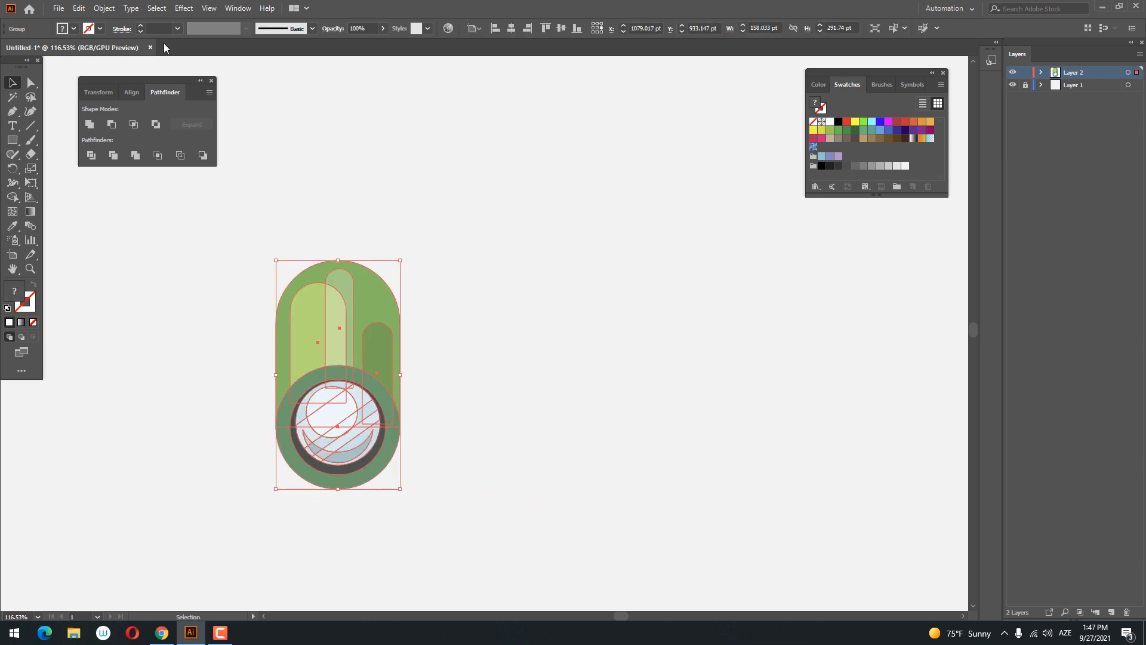
pyautogui.click(84, 9)
pyautogui.click(111, 65)
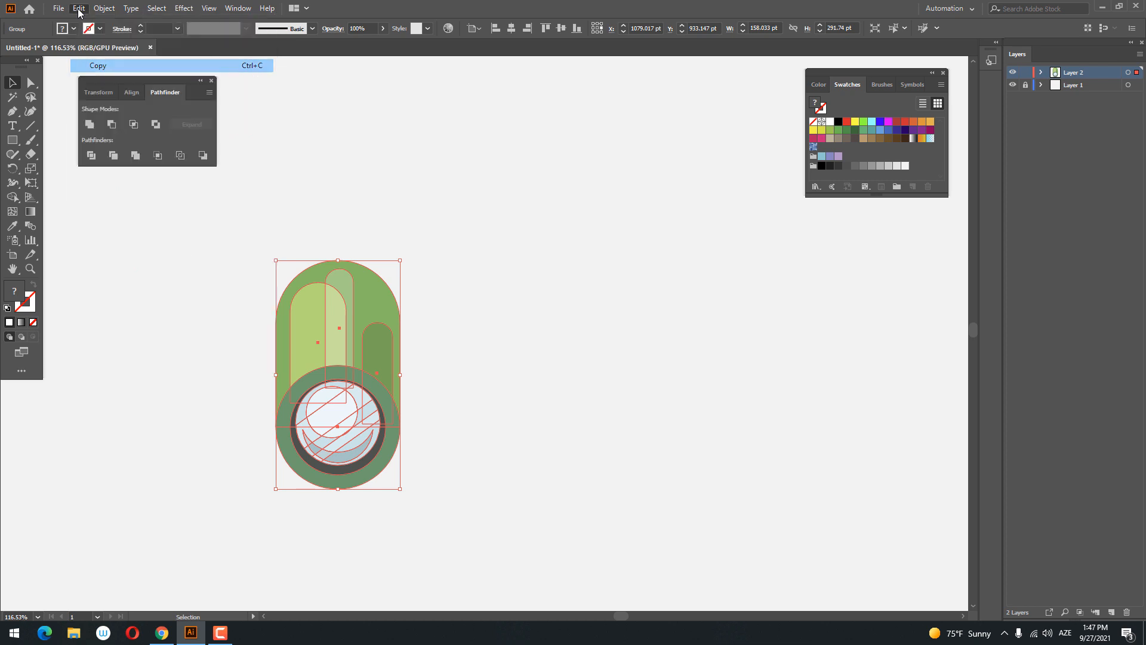
pyautogui.click(80, 8)
pyautogui.click(124, 94)
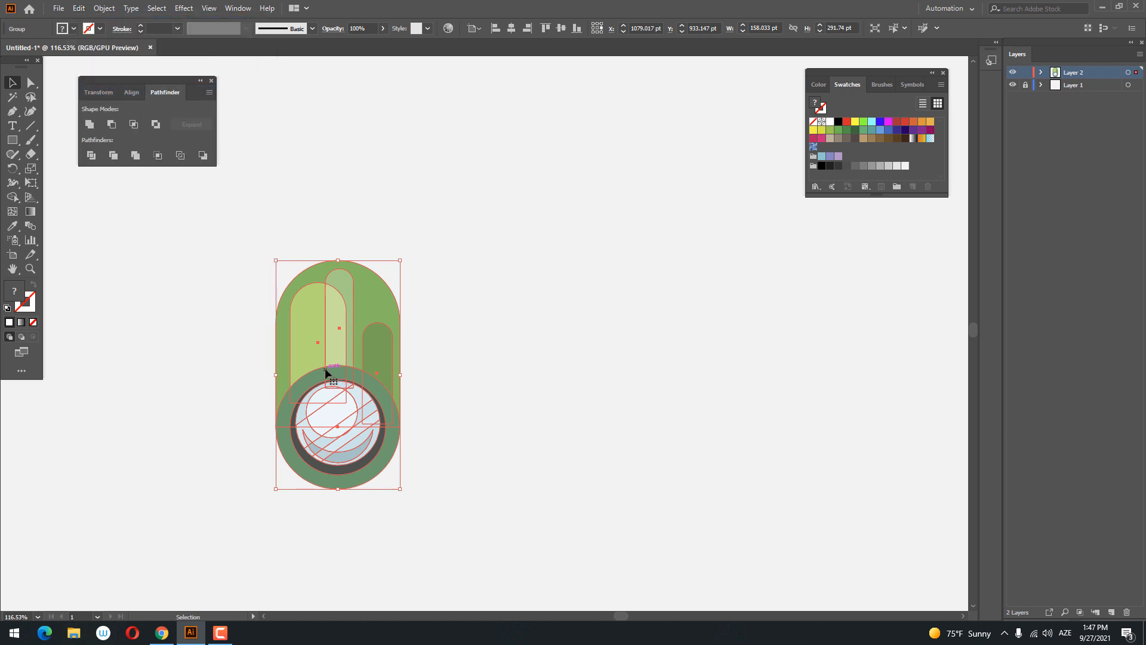
pyautogui.moveTo(325, 368); pyautogui.dragTo(499, 407)
pyautogui.click(652, 446)
# - Draw a circle about 92 pt in diameter between the two barrels and fill it with the lens ring's darker green
pyautogui.press('z')
pyautogui.moveTo(679, 383); pyautogui.dragTo(637, 384)
pyautogui.moveTo(455, 385); pyautogui.dragTo(490, 387)
pyautogui.moveTo(458, 352); pyautogui.dragTo(466, 366)
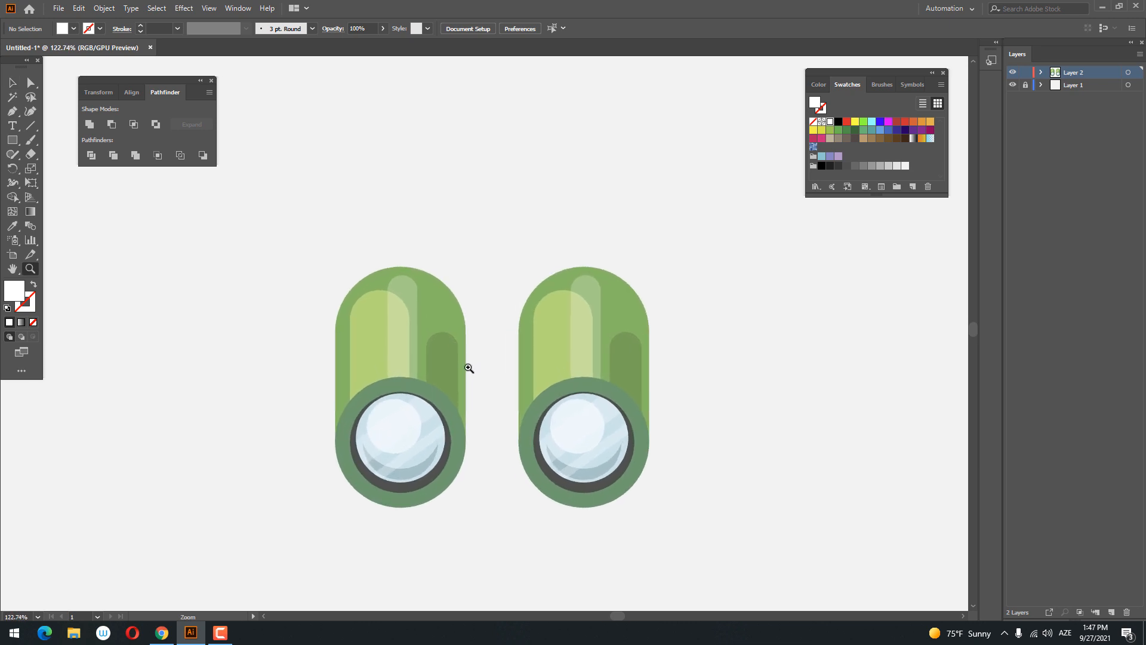
pyautogui.moveTo(13, 142); pyautogui.dragTo(60, 169)
pyautogui.moveTo(490, 356); pyautogui.dragTo(528, 352)
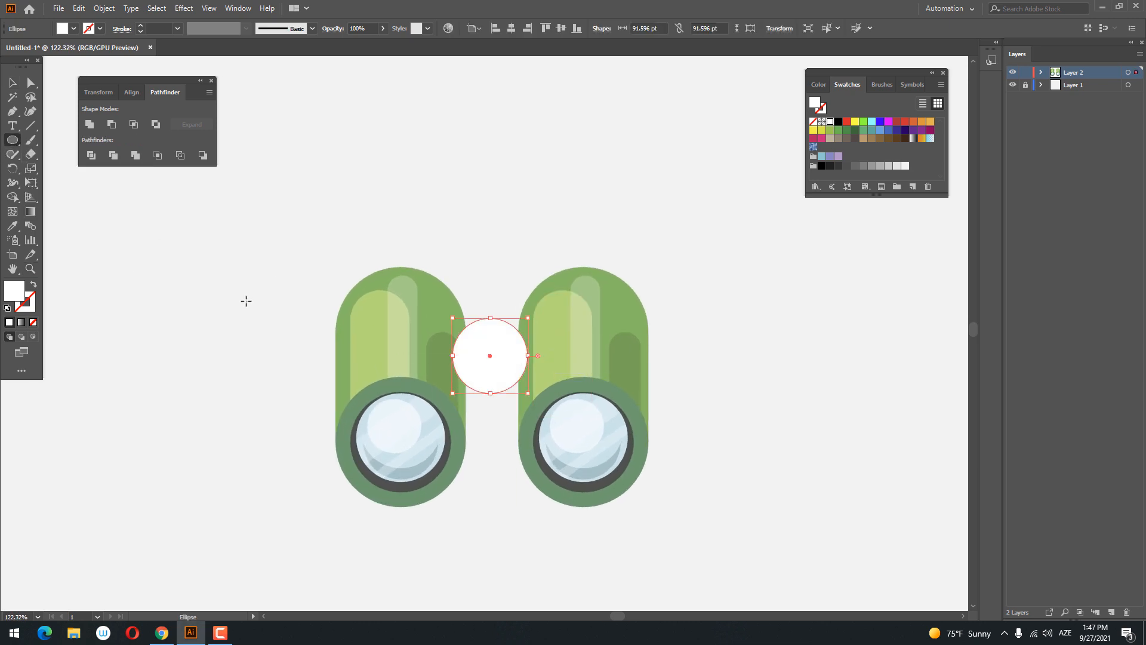
pyautogui.click(12, 226)
pyautogui.click(607, 382)
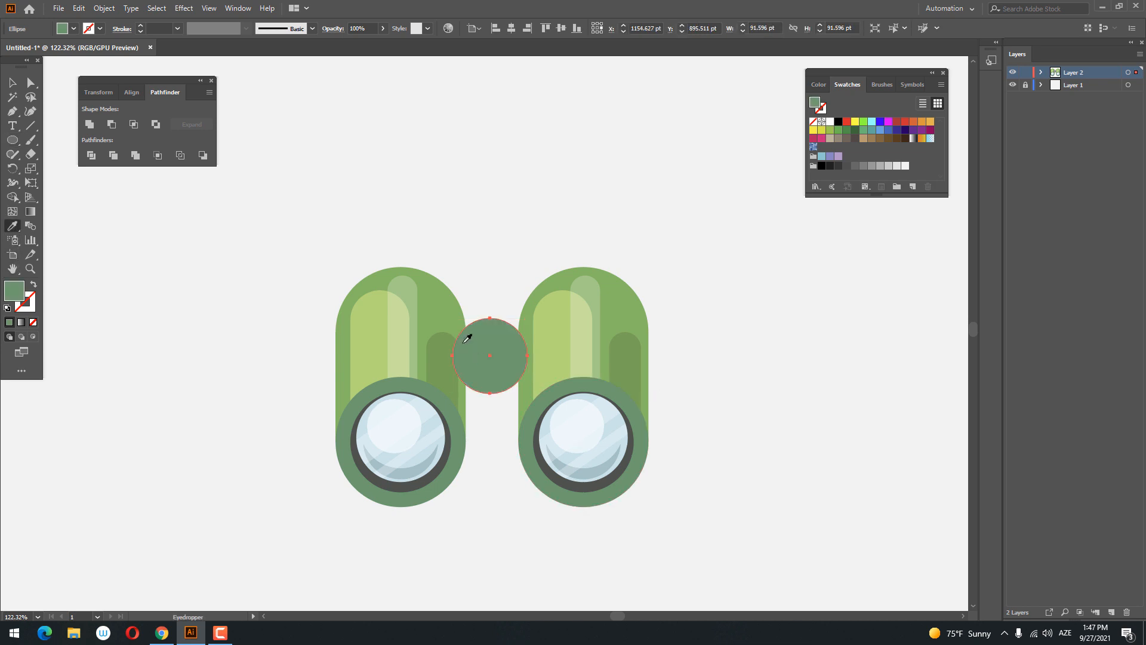
# - Group the two barrels together and centre the circle horizontally with them
pyautogui.click(11, 81)
pyautogui.moveTo(721, 573); pyautogui.dragTo(429, 440)
pyautogui.rightClick(523, 244)
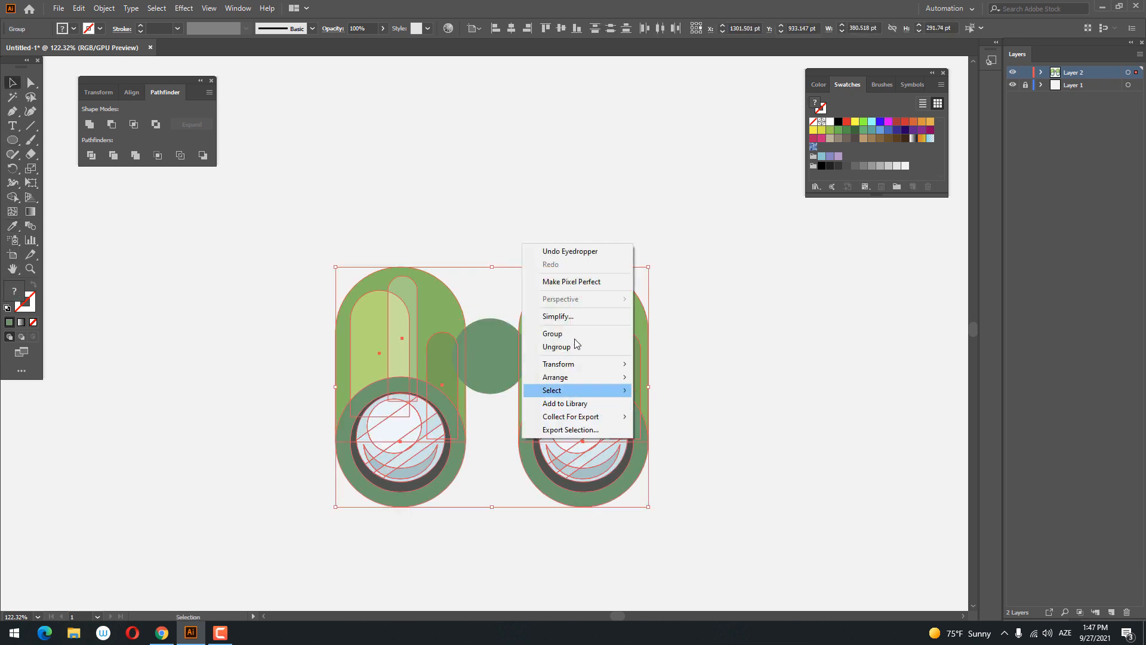
pyautogui.click(567, 335)
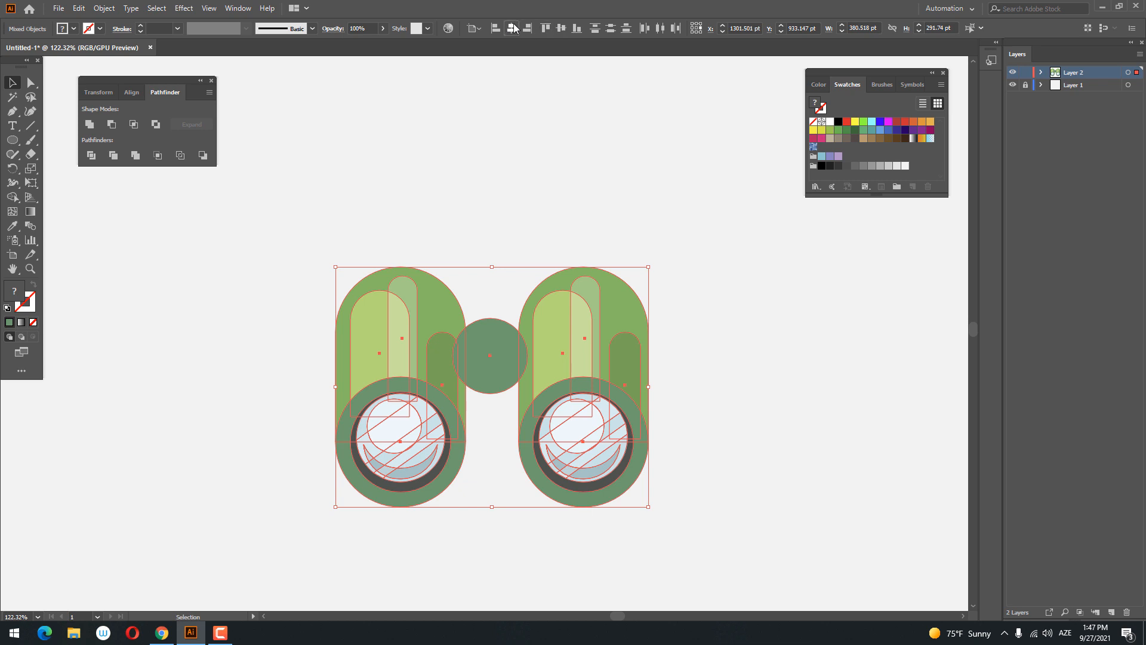
pyautogui.click(513, 28)
pyautogui.click(335, 227)
# - Paste a copy of the middle circle in front and move it straight down about 28 pt
pyautogui.press('z')
pyautogui.moveTo(297, 362); pyautogui.dragTo(338, 377)
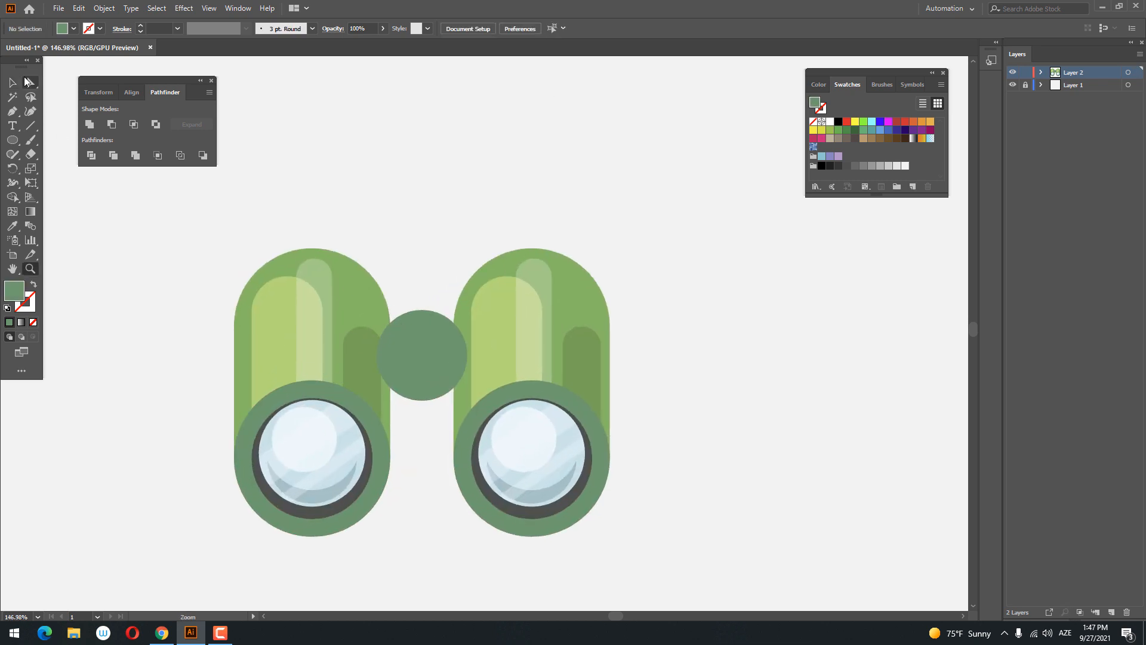
pyautogui.click(440, 360)
pyautogui.click(84, 8)
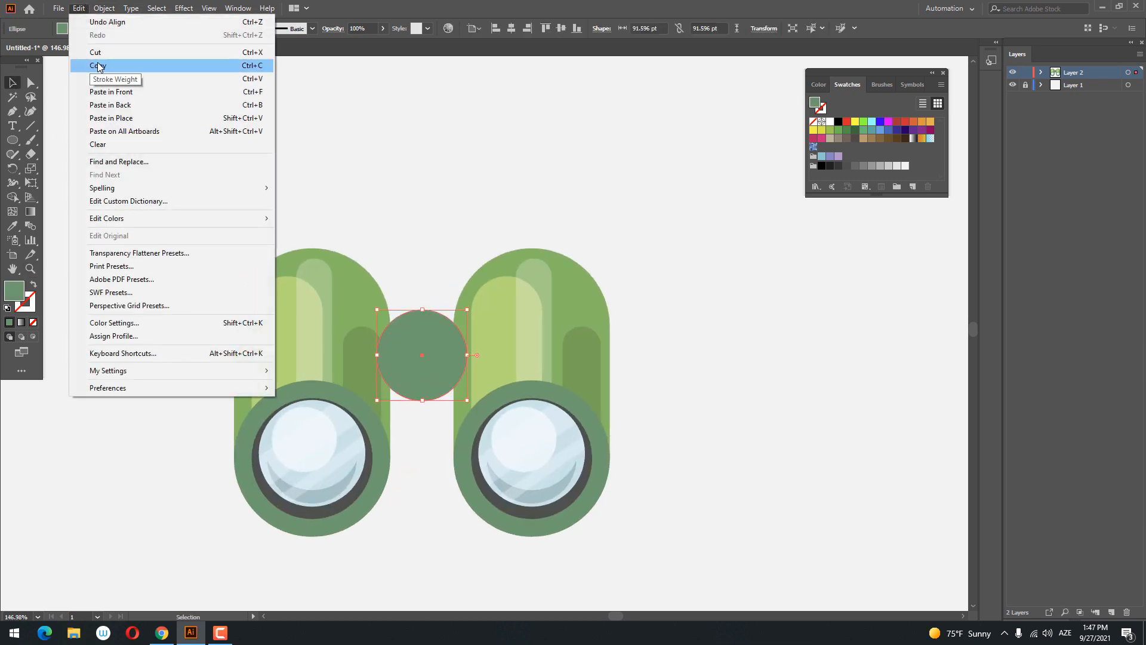
pyautogui.click(99, 66)
pyautogui.click(80, 9)
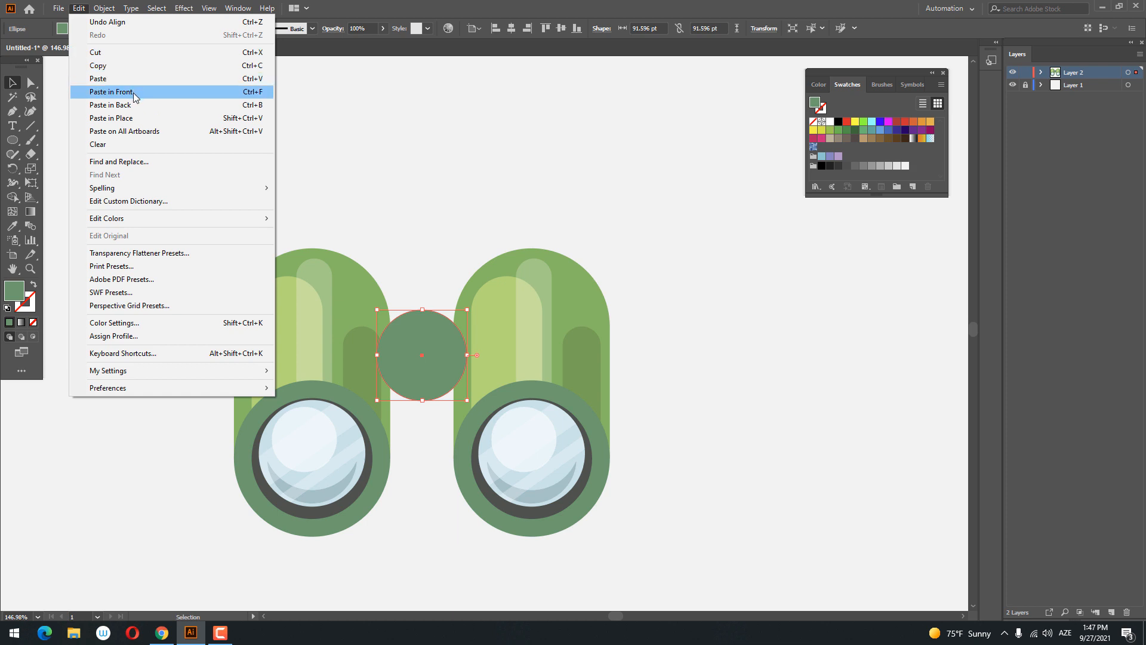
pyautogui.click(111, 91)
pyautogui.moveTo(445, 354); pyautogui.dragTo(443, 379)
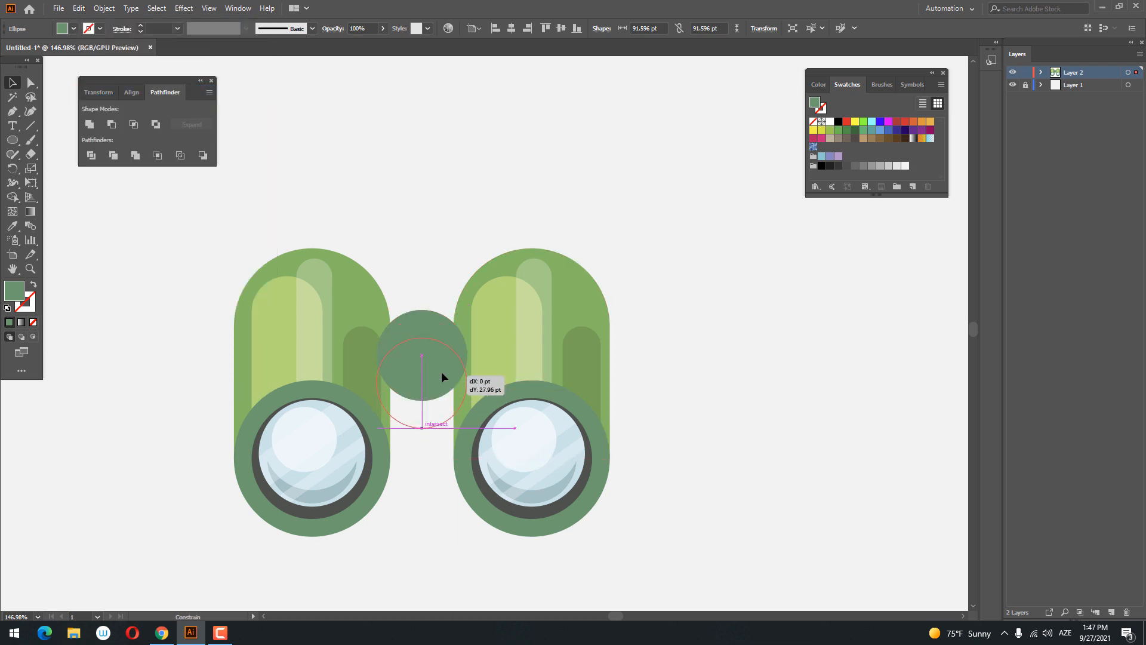
# - Divide the two overlapping circles, ungroup the pieces and delete the outer crescents, keeping only the lens-shaped overlap
pyautogui.keyDown('shift'); pyautogui.click(428, 325); pyautogui.keyUp('shift')
pyautogui.click(92, 156)
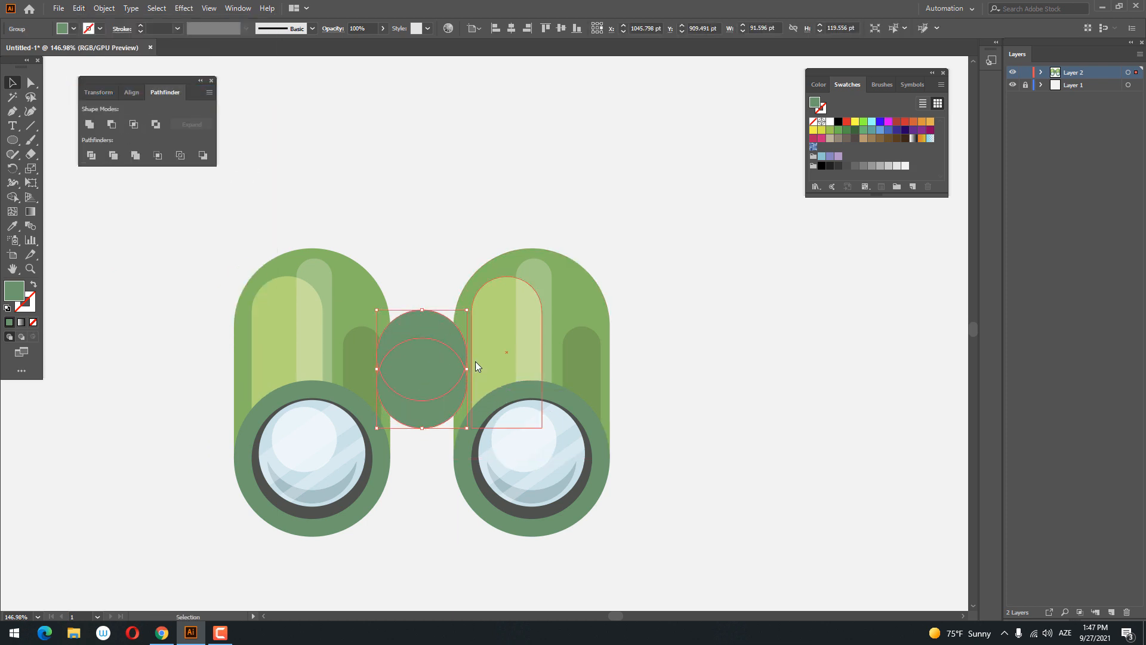
pyautogui.rightClick(481, 364)
pyautogui.click(513, 463)
pyautogui.click(439, 430)
pyautogui.click(441, 420)
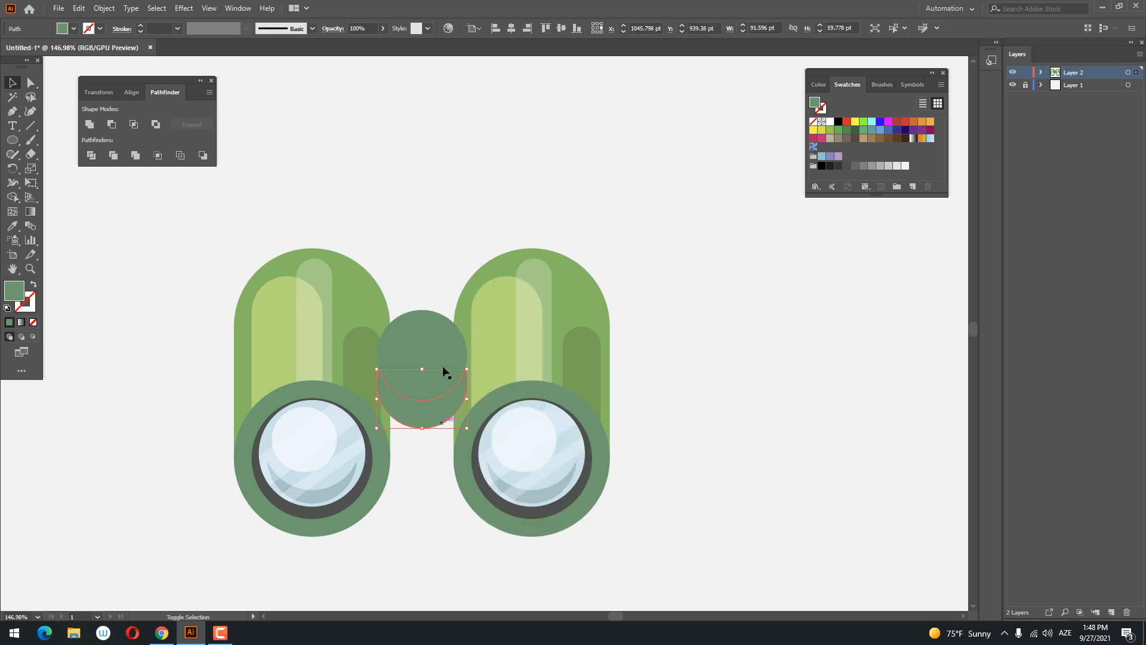
pyautogui.press('Delete')
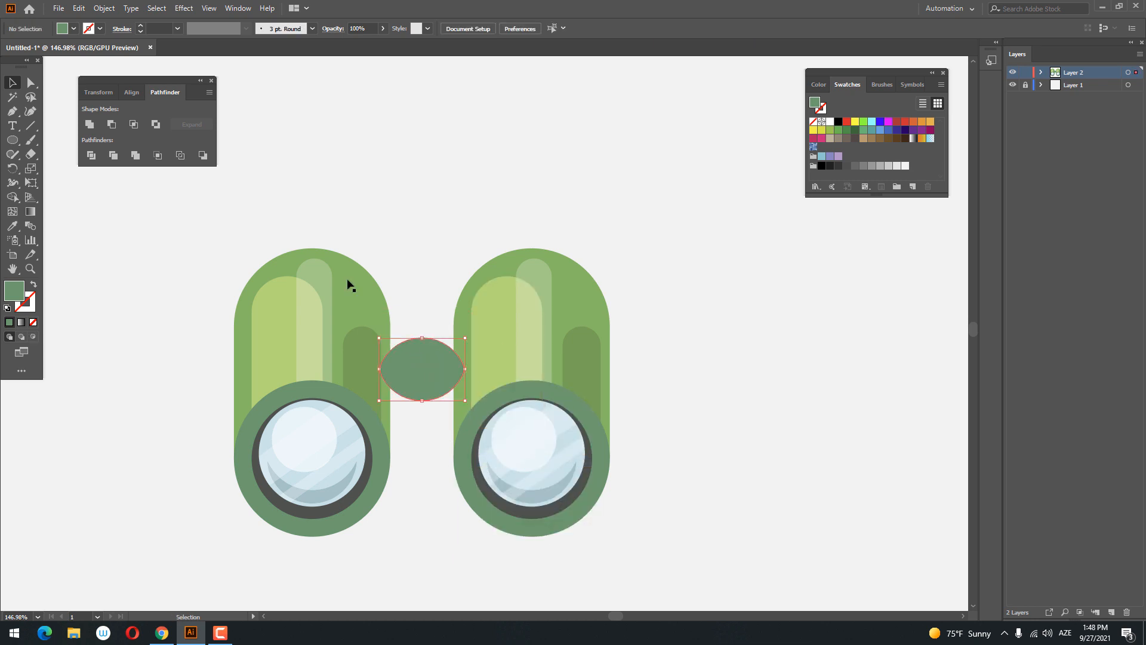
# - Paste a copy of the lens-shaped bridge piece in front and move it straight up about 67 pt
pyautogui.click(79, 8)
pyautogui.click(101, 64)
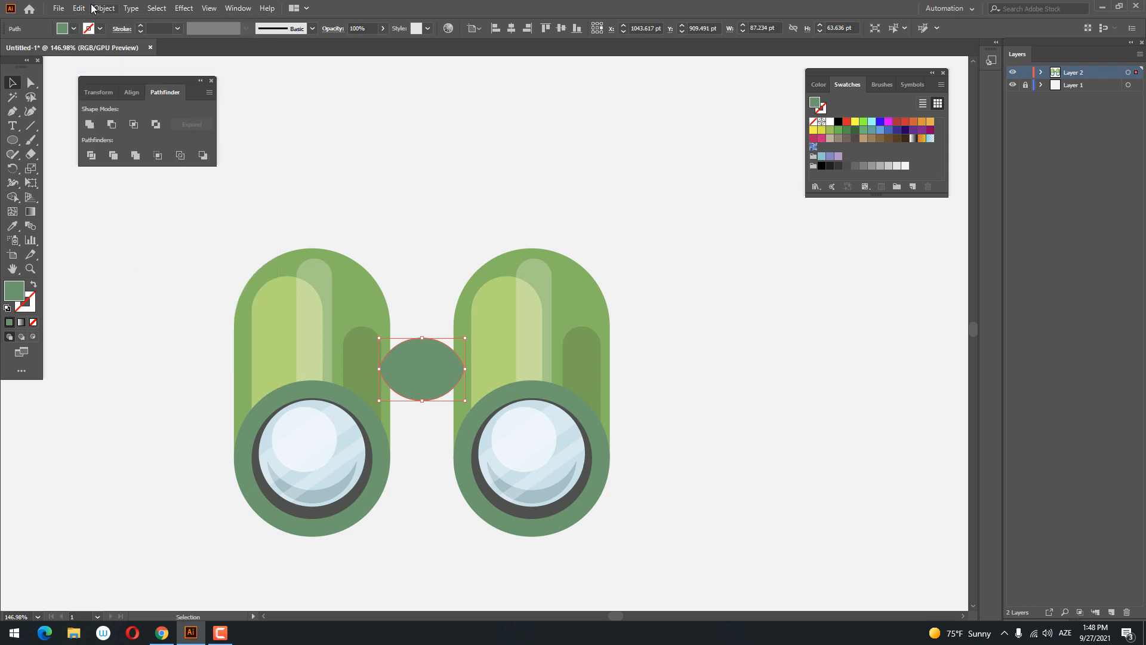
pyautogui.click(78, 8)
pyautogui.click(104, 91)
pyautogui.moveTo(428, 347); pyautogui.dragTo(424, 306)
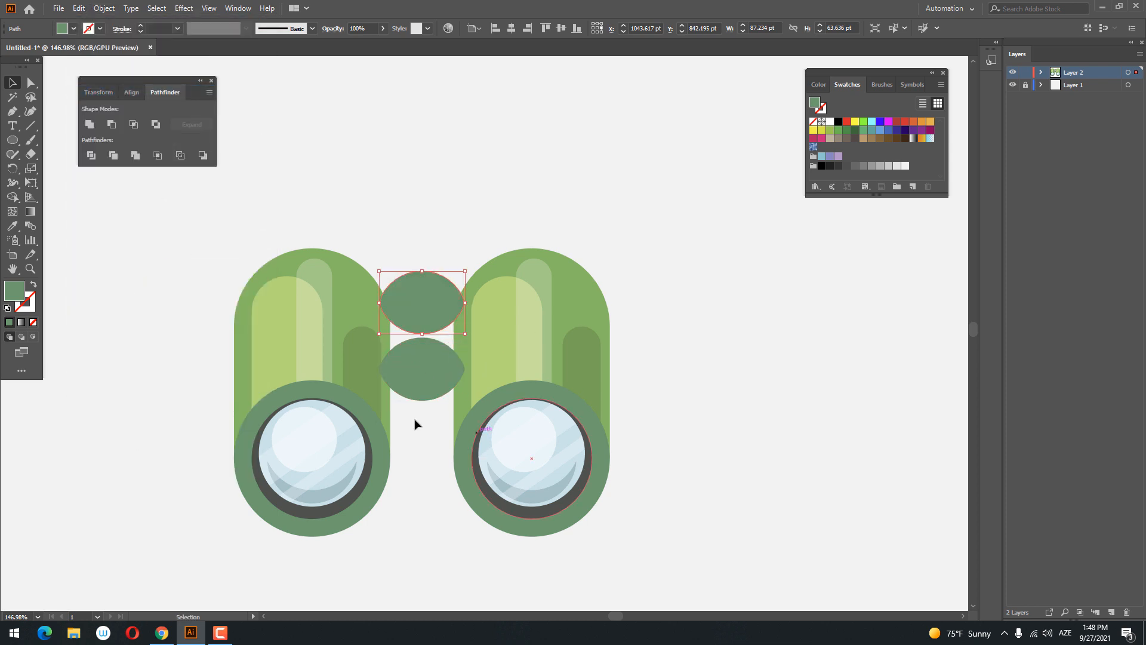
# - Draw a rectangle about 87 pt wide spanning from the side tips of the upper lens shape to those of the lower one
pyautogui.click(10, 141)
pyautogui.click(72, 144)
pyautogui.moveTo(378, 304); pyautogui.dragTo(465, 369)
# - Unite the new rectangle with the upper lens shape into one round-topped bridge piece
pyautogui.press('z')
pyautogui.moveTo(424, 261); pyautogui.dragTo(514, 281)
pyautogui.press('v')
pyautogui.click(414, 243)
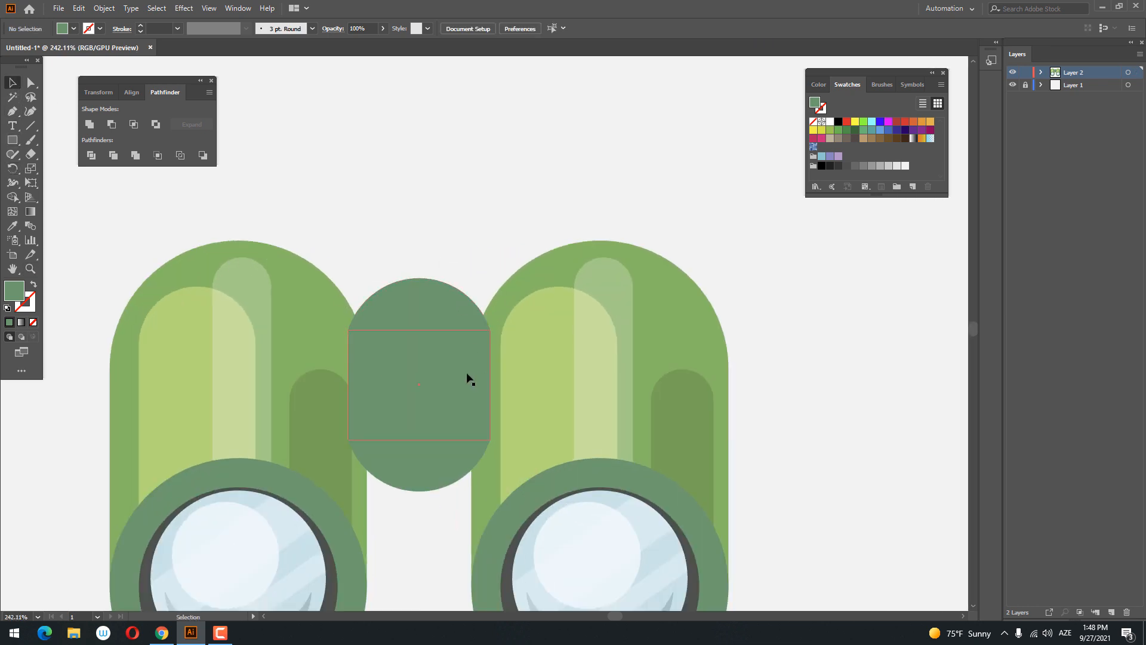
pyautogui.click(469, 378)
pyautogui.keyDown('shift'); pyautogui.click(429, 299); pyautogui.keyUp('shift')
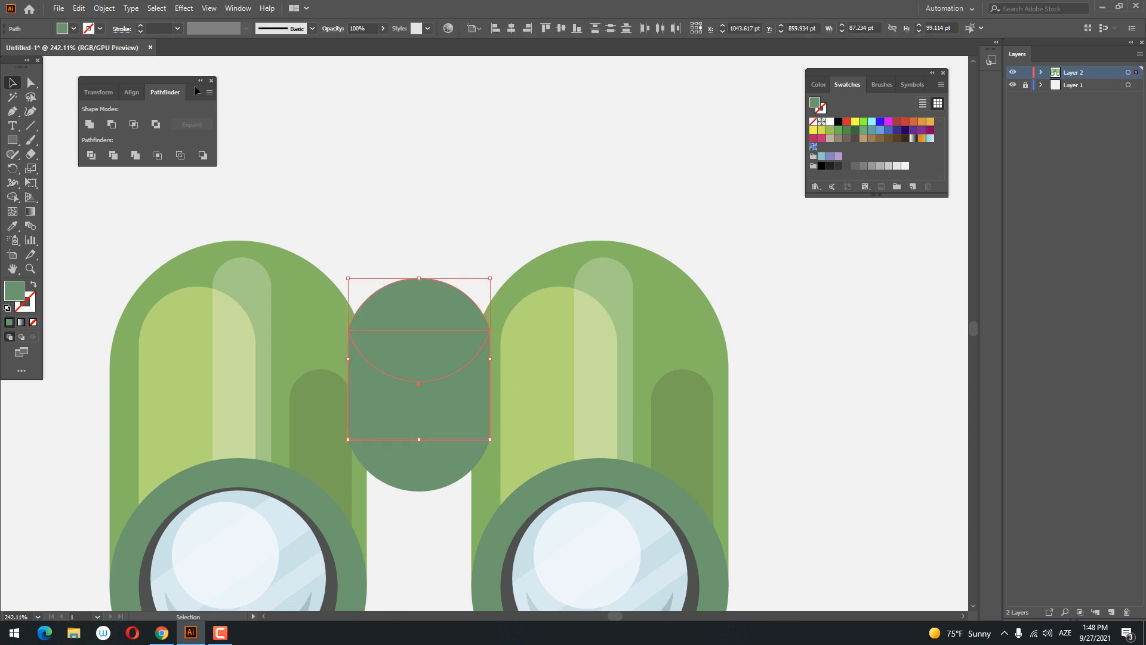
pyautogui.click(88, 126)
pyautogui.click(435, 511)
# - Fill the united bridge piece with the barrels' main green, sampled from the barrel
pyautogui.click(425, 479)
pyautogui.scroll(-3, 400, 436)
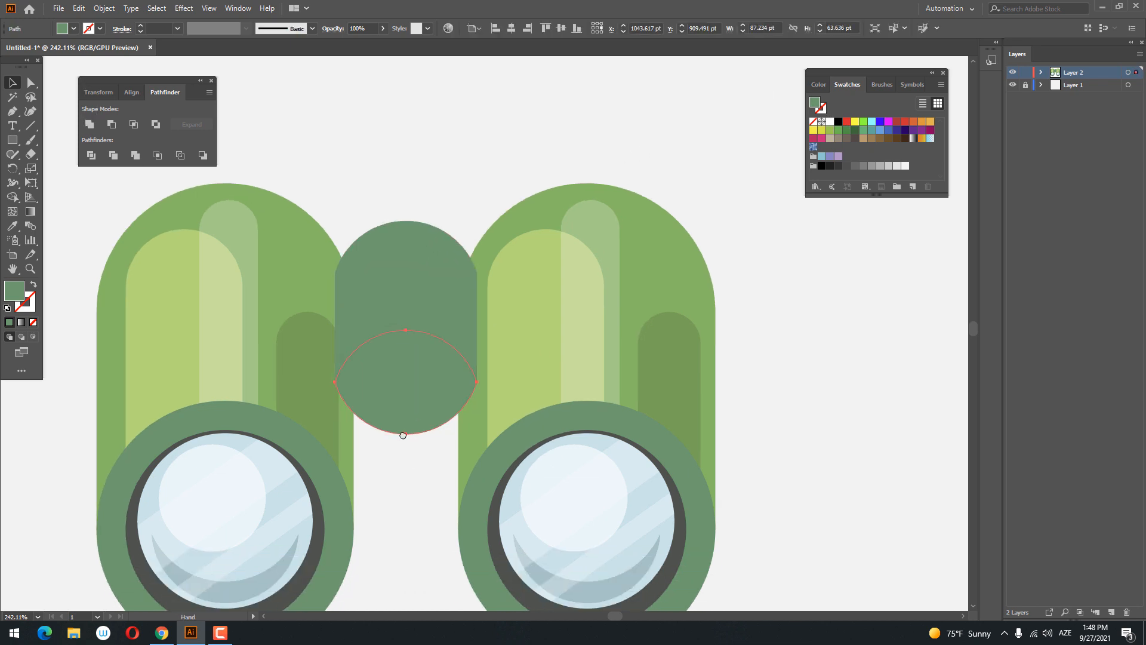
pyautogui.click(387, 224)
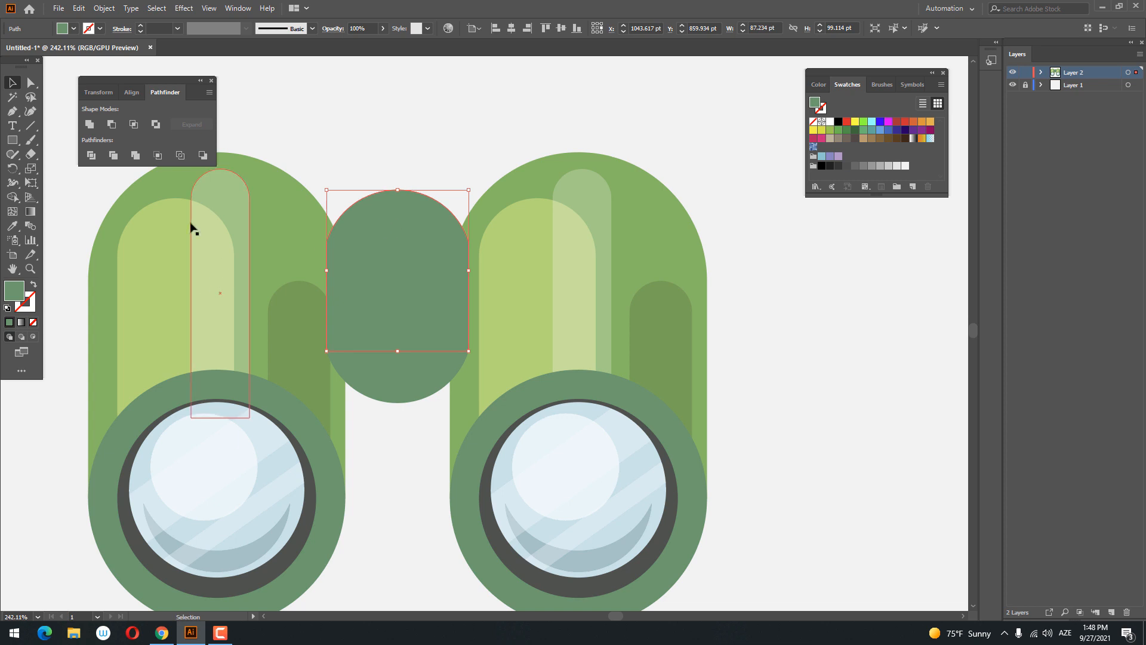
pyautogui.click(19, 224)
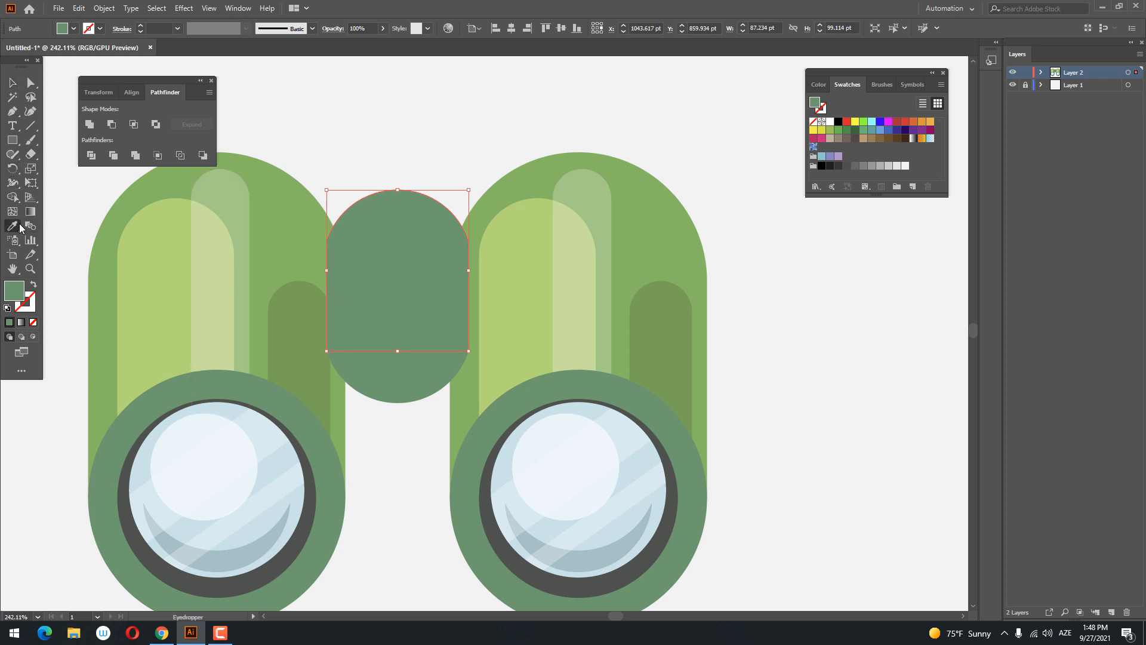
pyautogui.click(489, 185)
pyautogui.scroll(-1, 485, 165)
pyautogui.press('v')
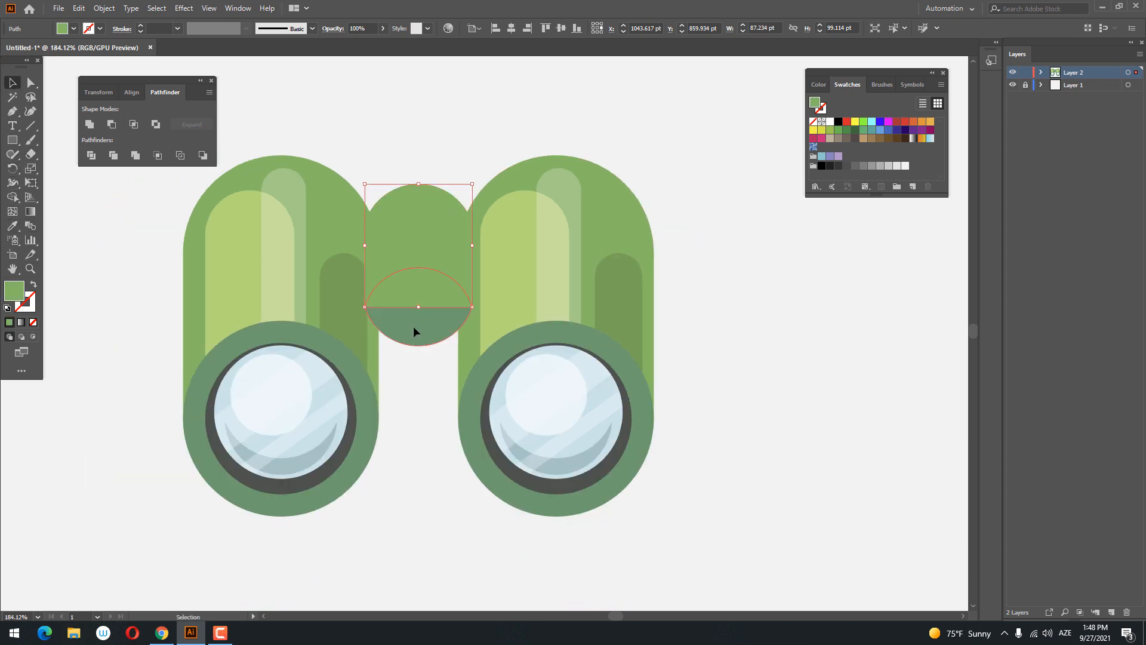
# - Bring the darker green lens-shaped piece to the front of the bridge
pyautogui.rightClick(414, 327)
pyautogui.moveTo(501, 526)
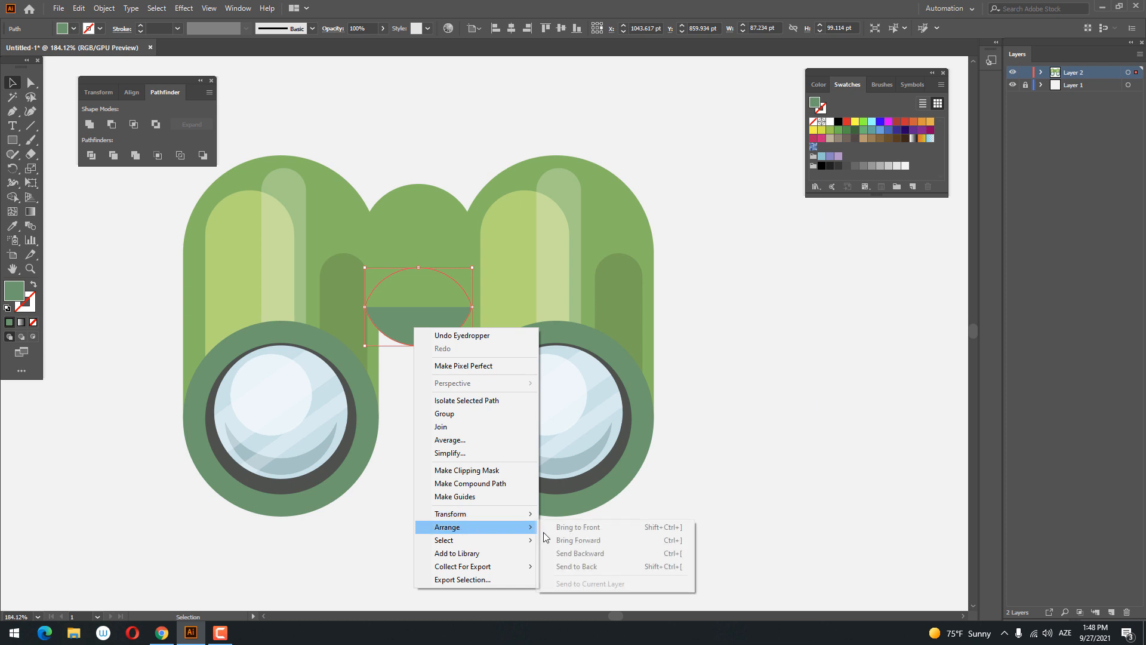
pyautogui.click(596, 531)
pyautogui.click(461, 474)
# - Draw a rectangle about 82 by 50 pt between the barrels, extending slightly below the lens-shaped piece
pyautogui.press('z')
pyautogui.moveTo(428, 454); pyautogui.dragTo(419, 424)
pyautogui.moveTo(421, 365); pyautogui.dragTo(501, 379)
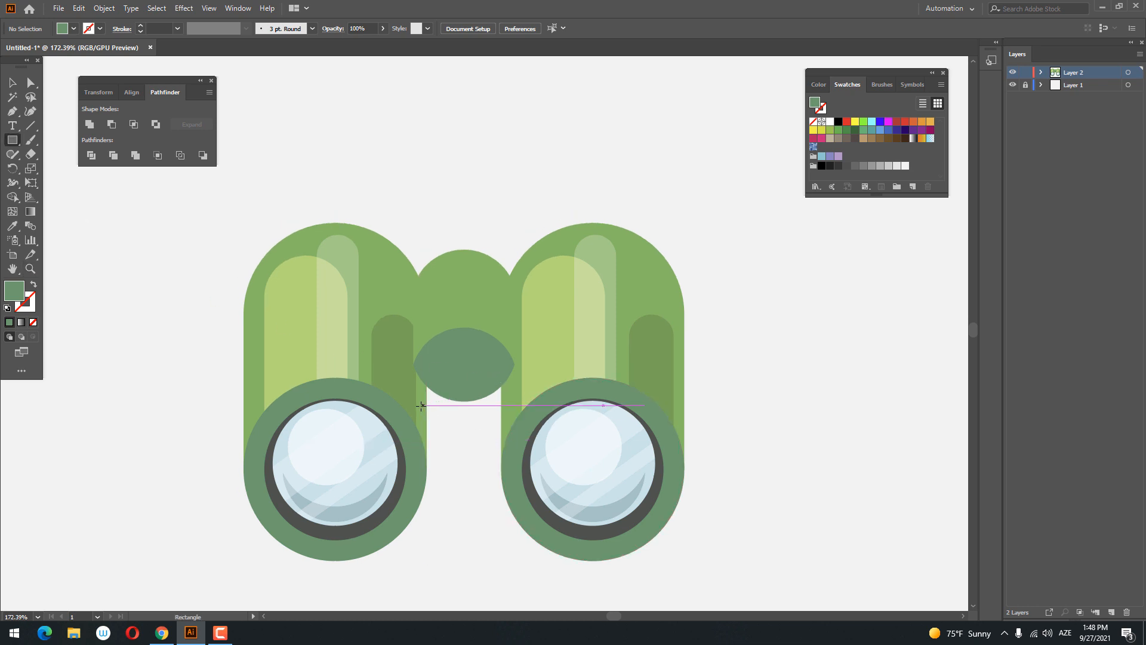
pyautogui.moveTo(418, 408)
pyautogui.mouseDown()
pyautogui.moveTo(520, 388)
pyautogui.moveTo(534, 352)
pyautogui.moveTo(510, 350)
pyautogui.mouseUp()
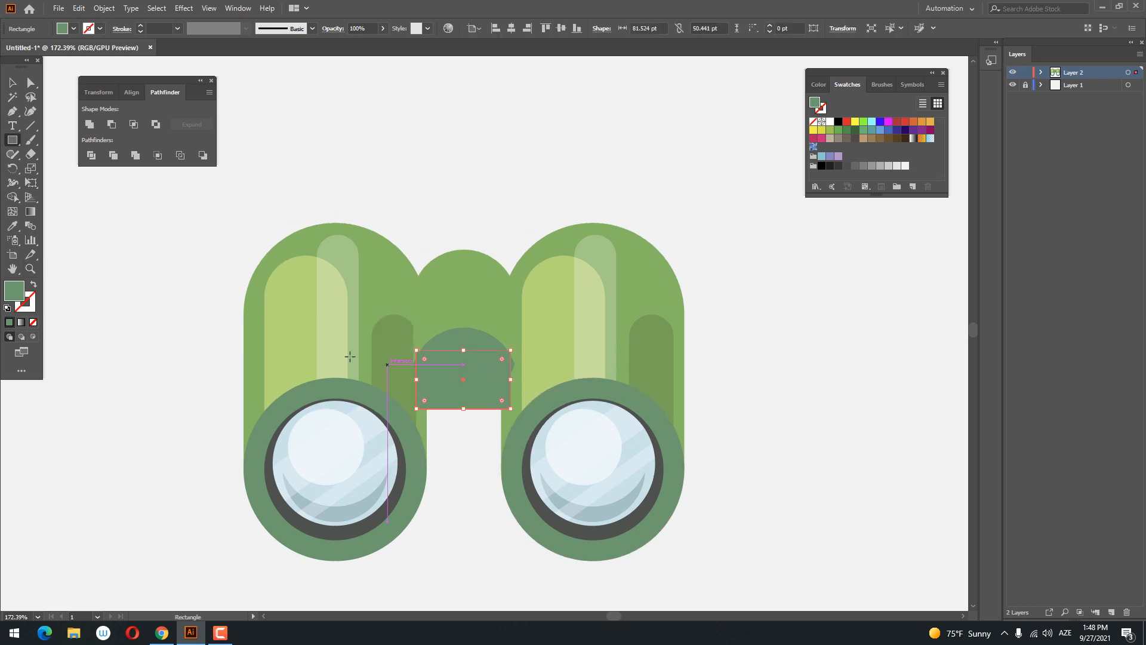
# - Send the new rectangle to the back and fill it with the barrels' darker shadow green
pyautogui.click(12, 83)
pyautogui.rightClick(461, 388)
pyautogui.moveTo(525, 327)
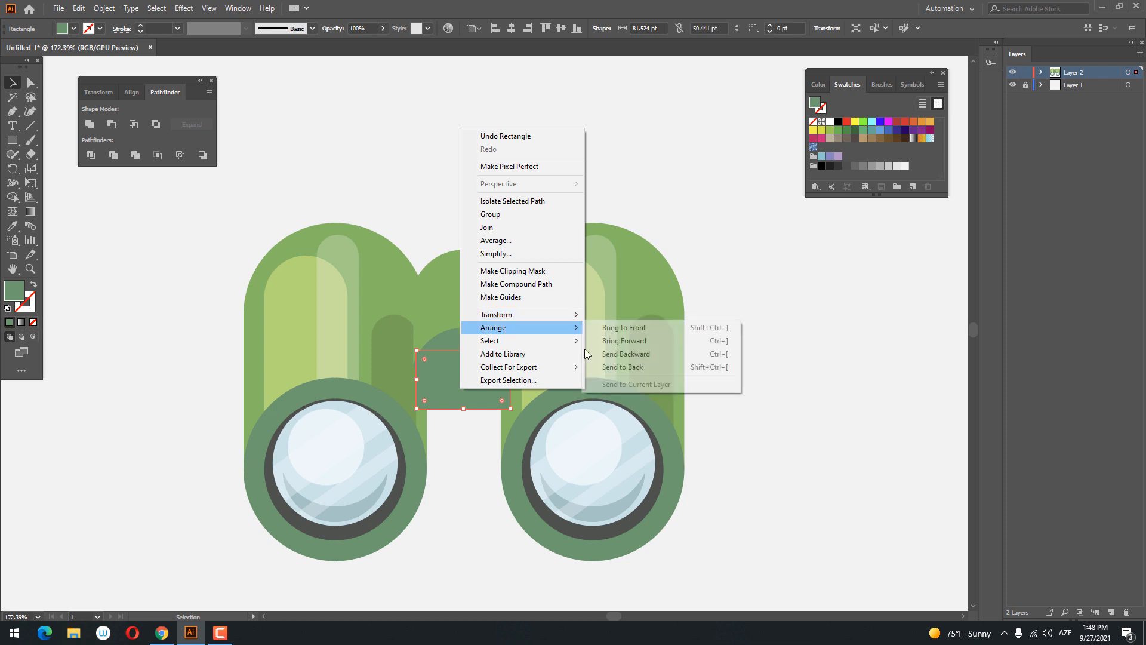
pyautogui.click(623, 368)
pyautogui.click(12, 227)
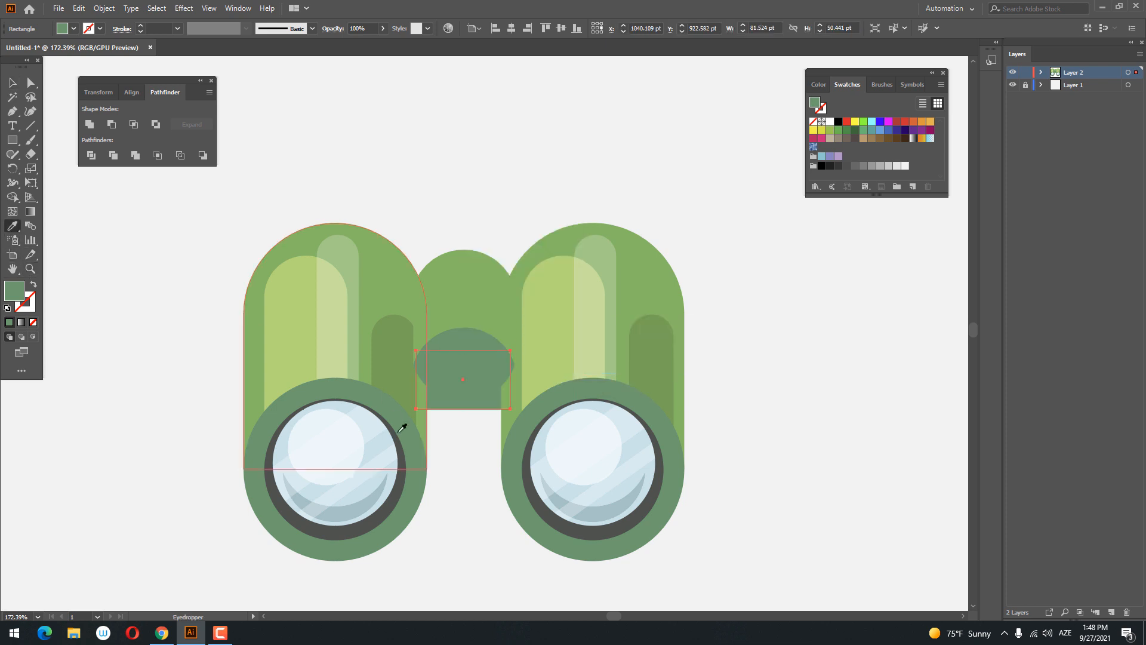
pyautogui.click(394, 372)
# - Bend the lower edge of the shadow rectangle into a shallow downward curve with the Curvature tool, making it about 58 pt high
pyautogui.press('z')
pyautogui.moveTo(529, 480); pyautogui.dragTo(529, 507)
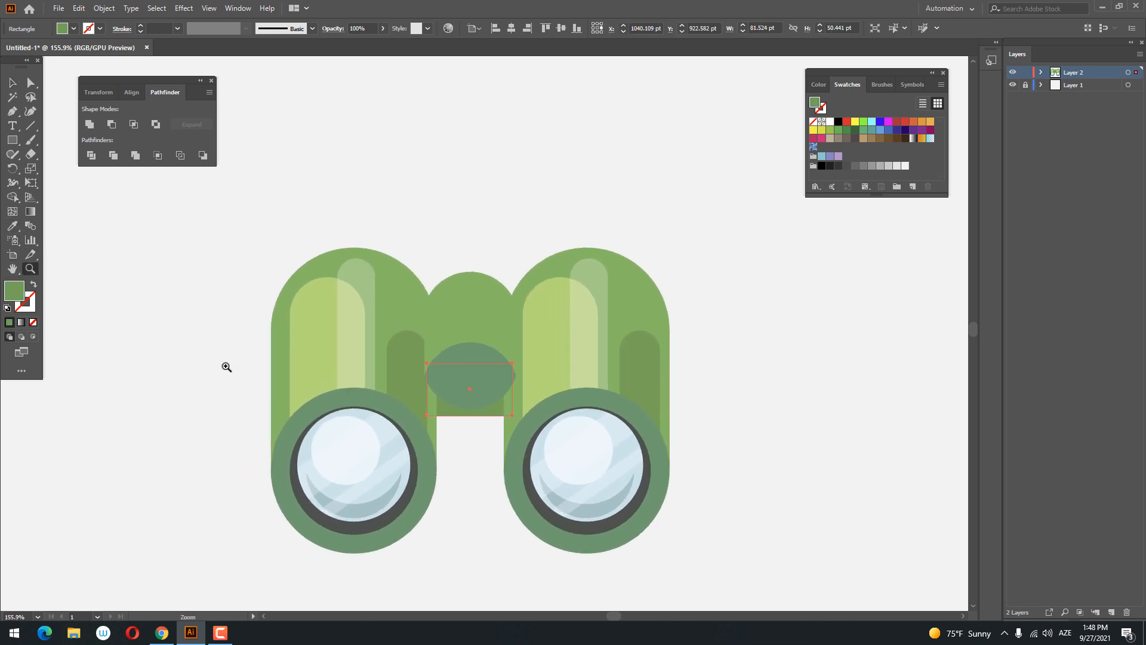
pyautogui.click(10, 82)
pyautogui.click(484, 467)
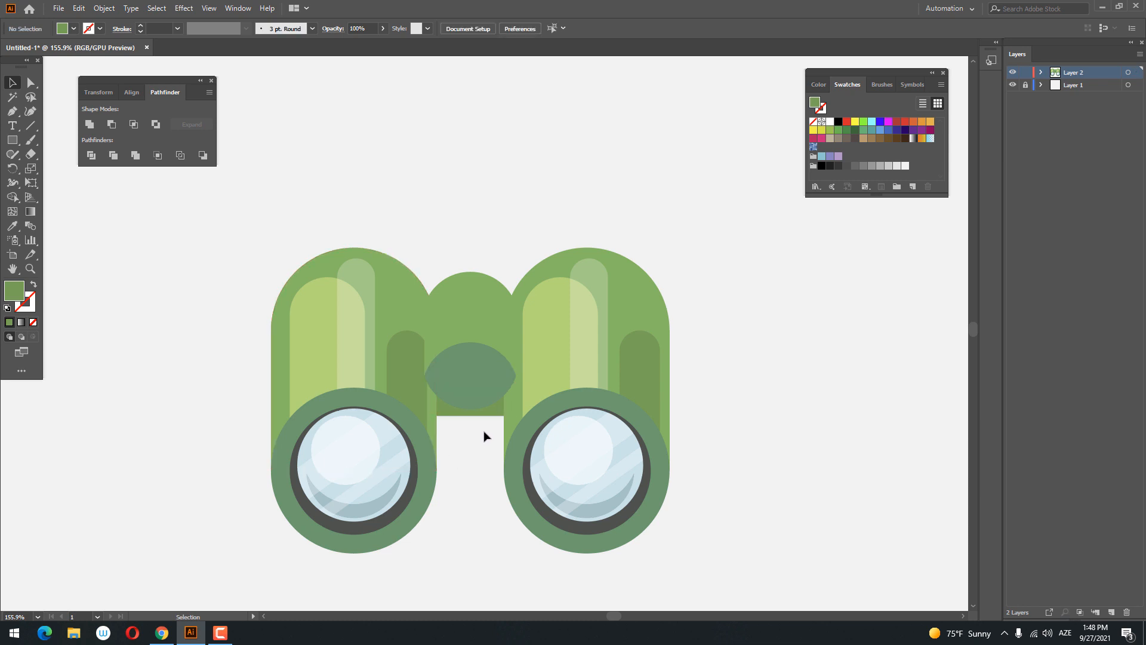
pyautogui.click(480, 416)
pyautogui.hotkey('shift', '`')
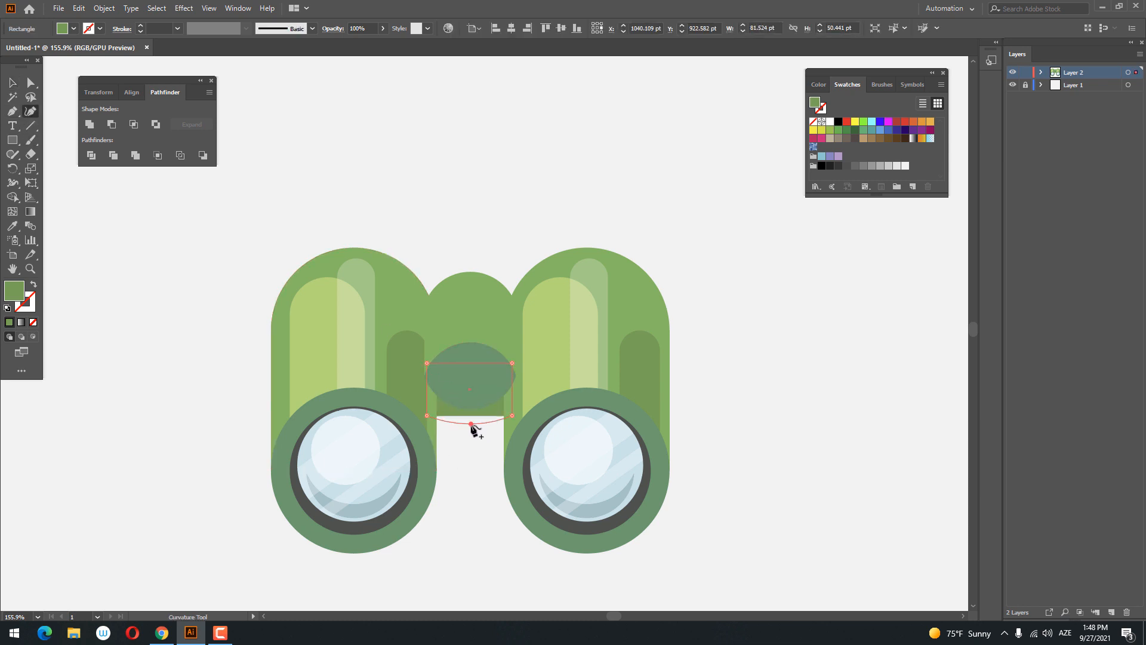
pyautogui.click(472, 424)
# - Draw a circle about 36 pt in diameter in the middle of the lens-shaped piece and fill it with the lens rings' dark grey
pyautogui.scroll(-3, 320, 358)
pyautogui.scroll(3, 420, 458)
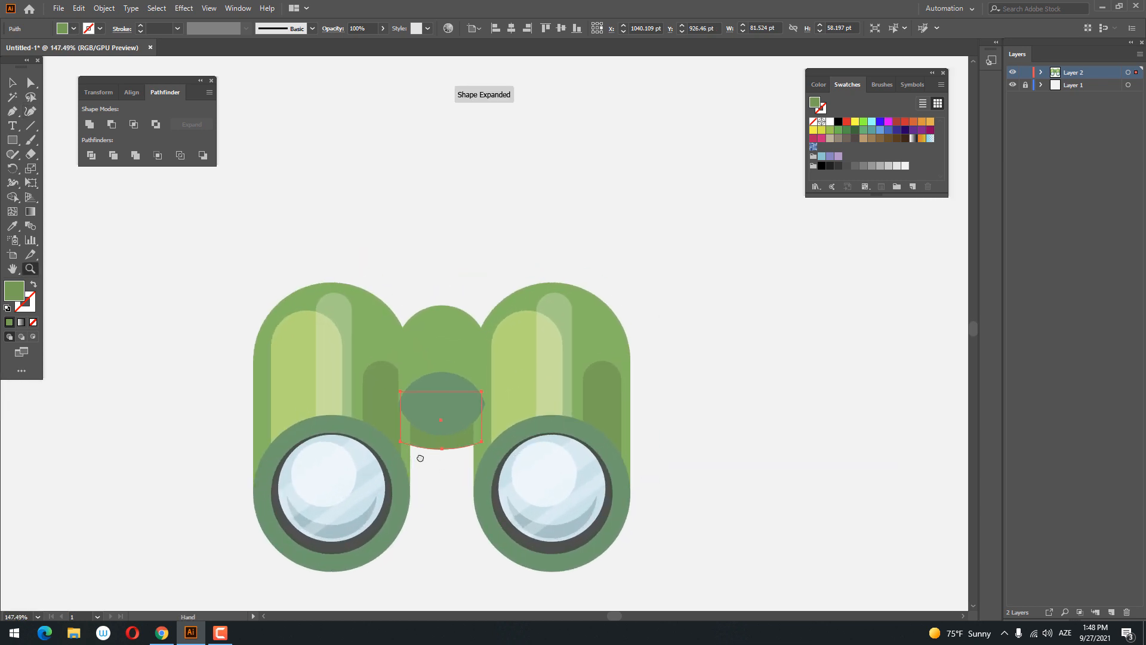
pyautogui.moveTo(421, 458); pyautogui.dragTo(411, 474)
pyautogui.moveTo(431, 391); pyautogui.dragTo(420, 412)
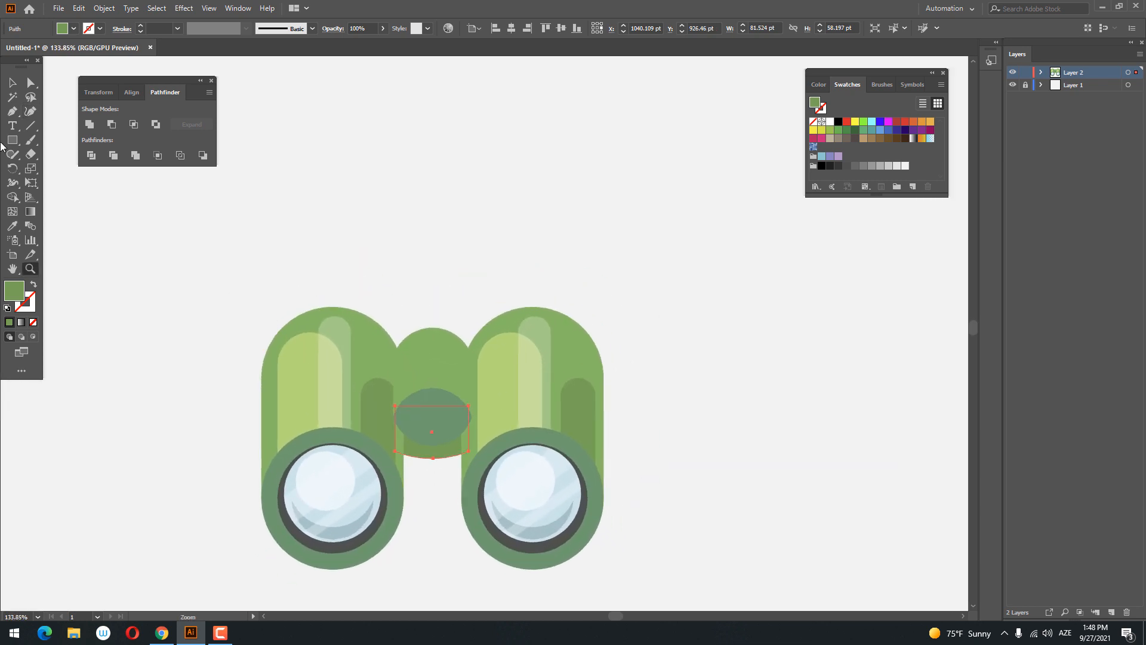
pyautogui.moveTo(12, 140); pyautogui.dragTo(57, 169)
pyautogui.moveTo(424, 406); pyautogui.dragTo(449, 418)
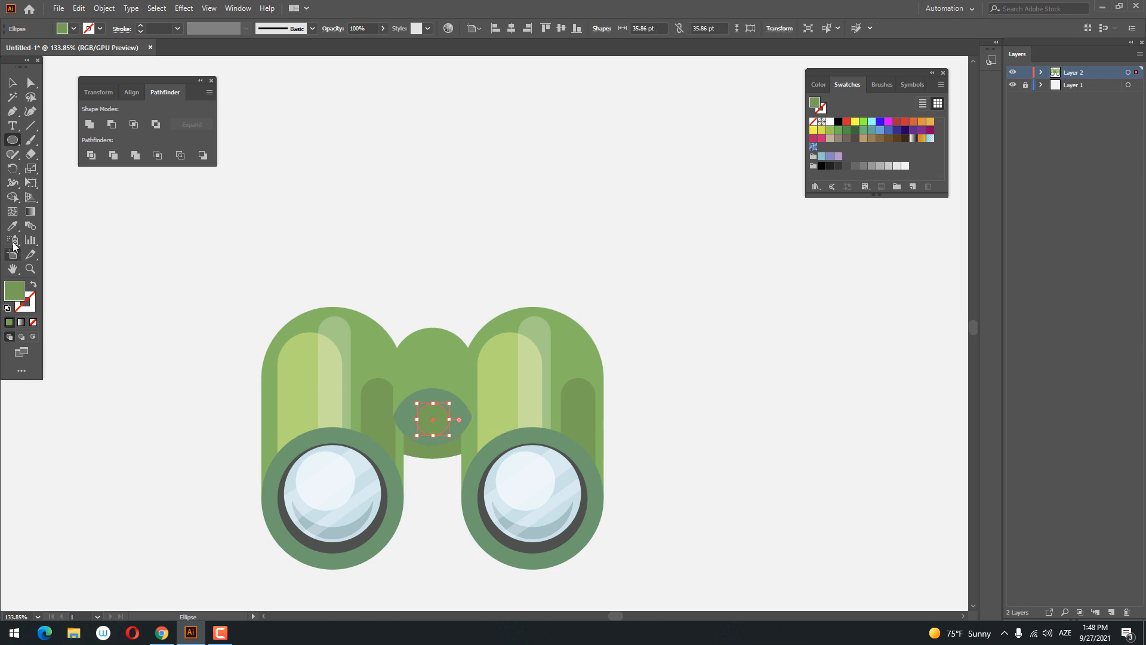
pyautogui.click(12, 226)
pyautogui.click(292, 531)
# - Pull the curved lower edge of the bridge's shadow shape further down, making the shape about 64 pt high
pyautogui.moveTo(383, 406); pyautogui.dragTo(316, 494)
pyautogui.moveTo(247, 410); pyautogui.dragTo(200, 416)
pyautogui.click(12, 83)
pyautogui.click(602, 452)
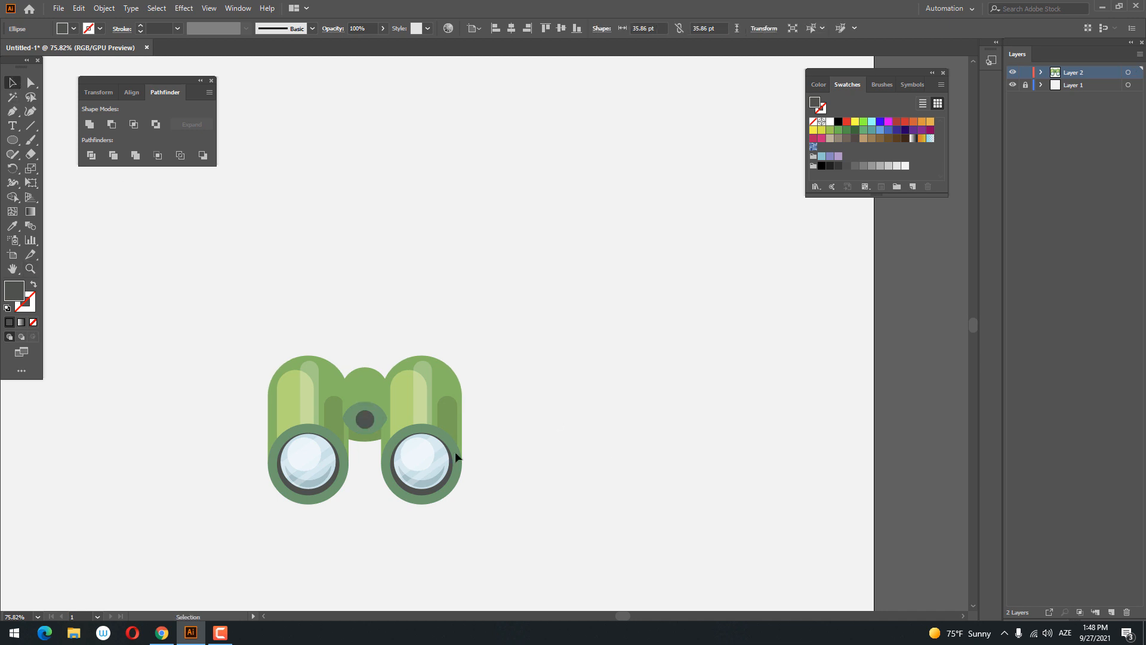
pyautogui.click(371, 439)
pyautogui.press('z')
pyautogui.moveTo(345, 453); pyautogui.dragTo(418, 493)
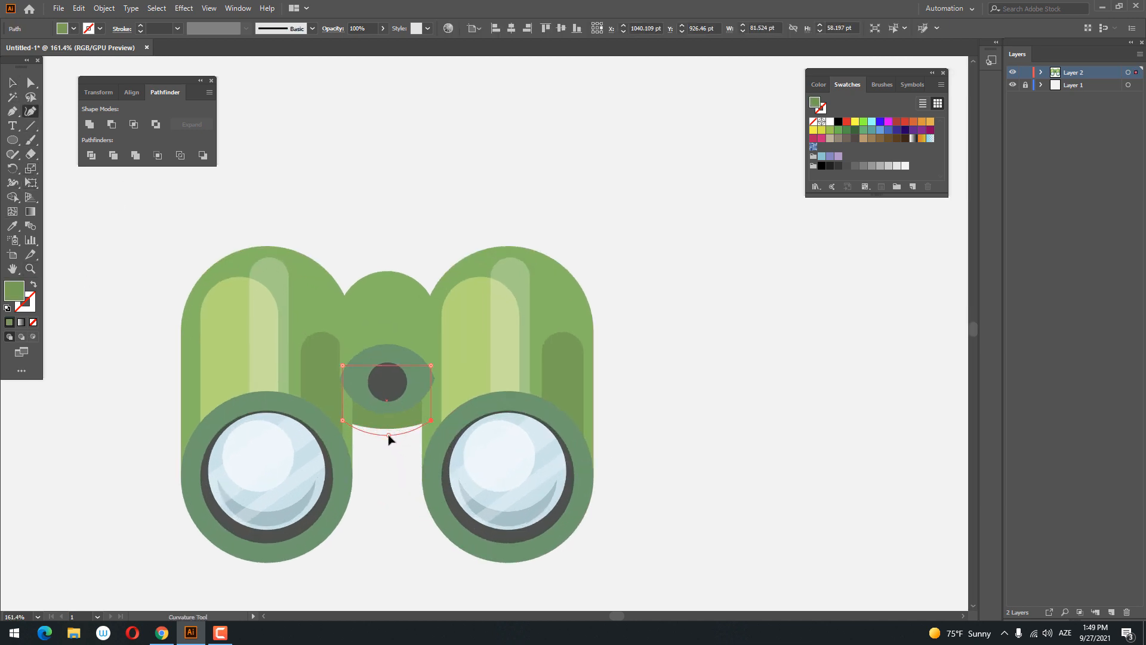
pyautogui.press('z')
pyautogui.moveTo(431, 369); pyautogui.dragTo(344, 412)
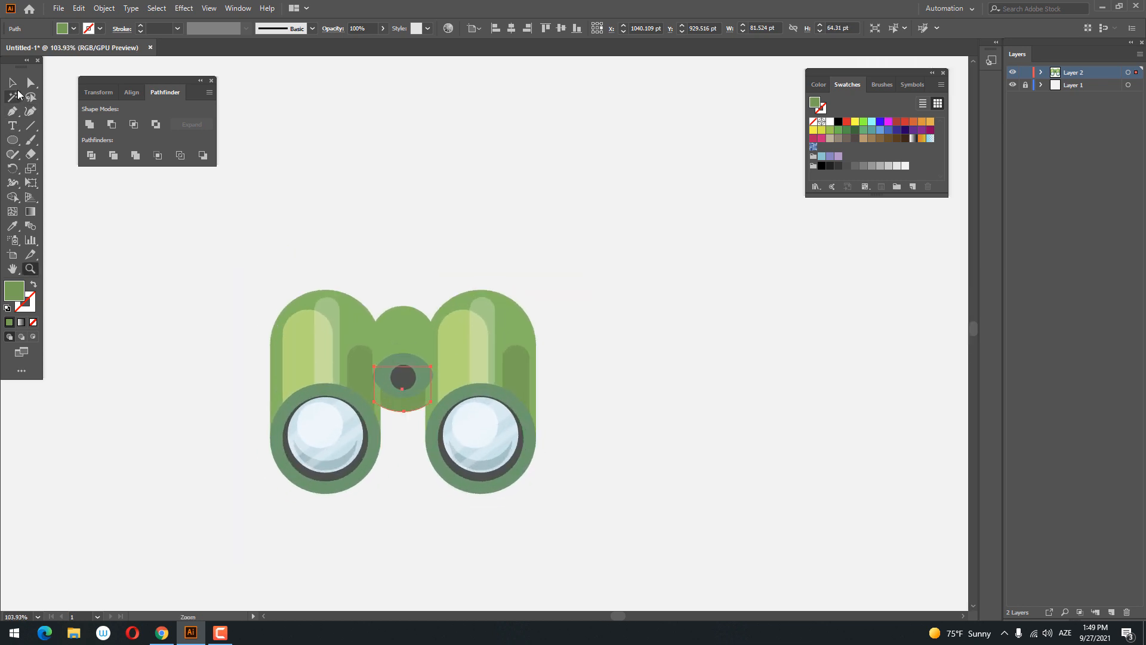
# - Centre the shadow shape and the lens-shaped piece horizontally with each other and adjust the dark circle's position in their middle
pyautogui.click(12, 83)
pyautogui.click(408, 403)
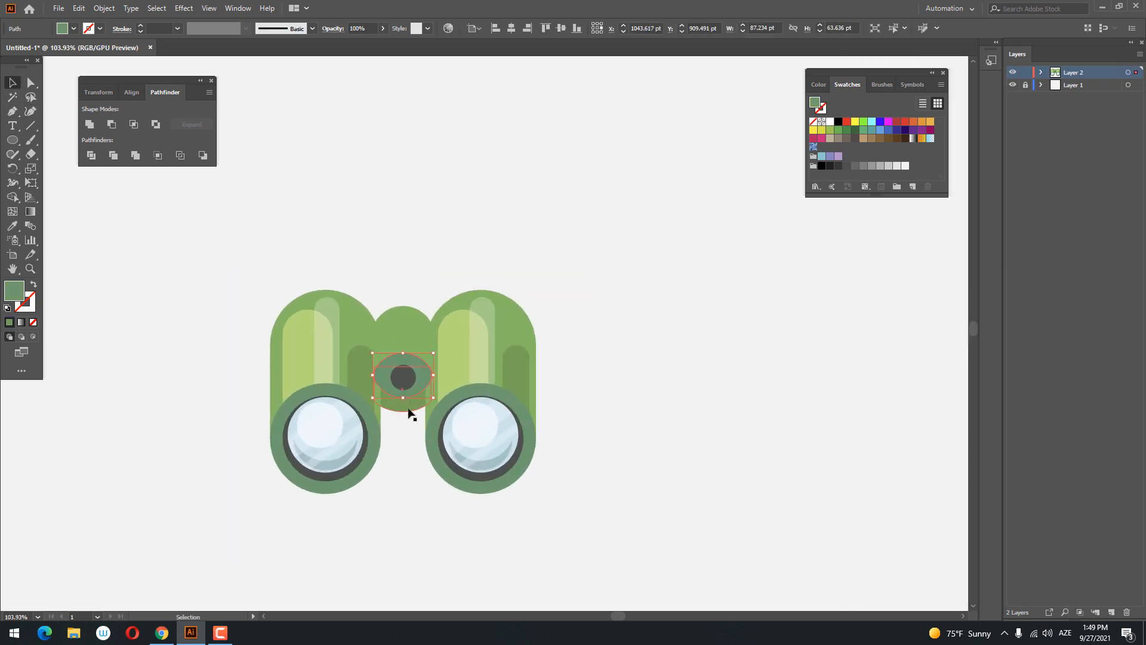
pyautogui.click(511, 29)
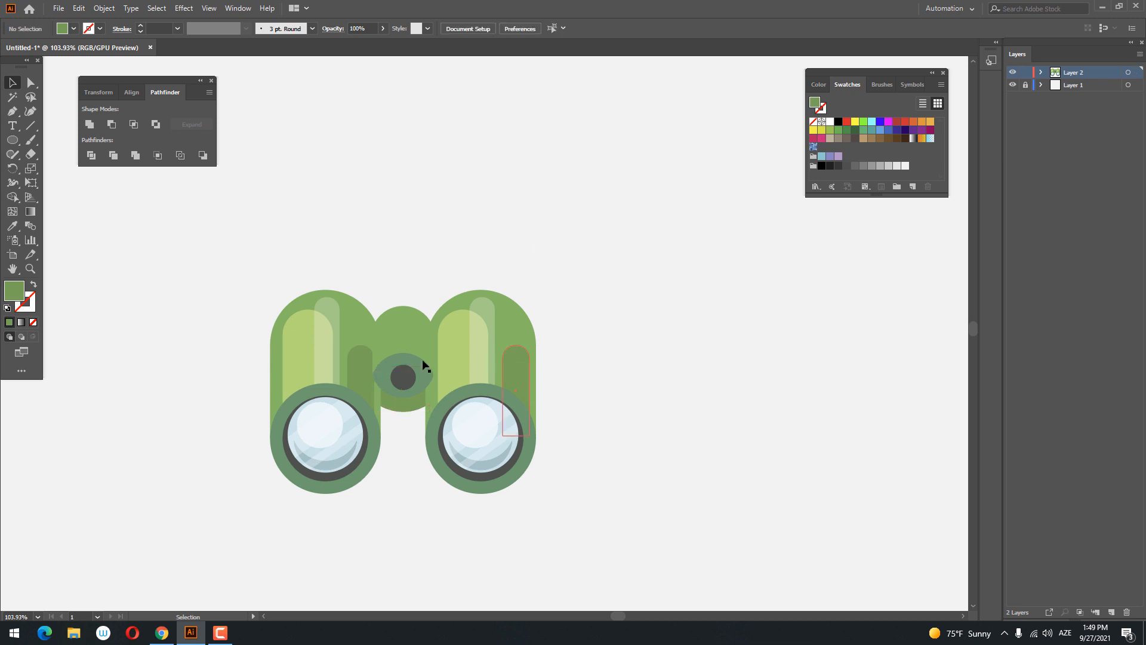
pyautogui.click(409, 372)
pyautogui.click(528, 83)
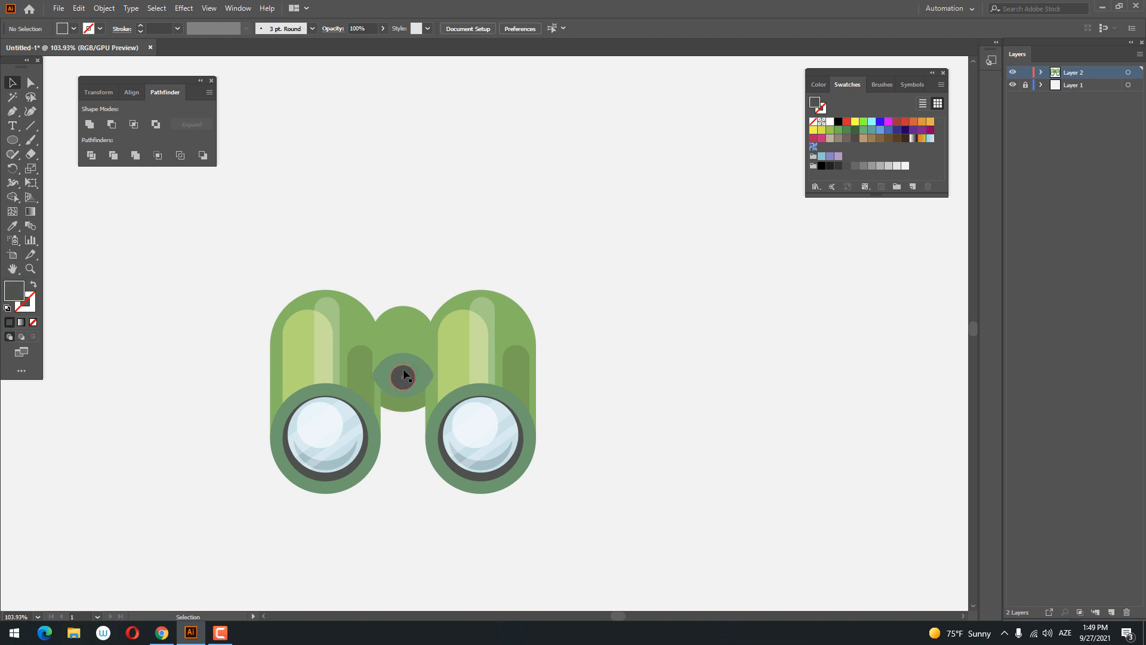
pyautogui.moveTo(406, 378); pyautogui.dragTo(407, 378)
pyautogui.click(588, 389)
# - Paste a copy of the dark circle in front and shrink it around its centre to about 17 pt
pyautogui.press('z')
pyautogui.moveTo(597, 388); pyautogui.dragTo(572, 406)
pyautogui.press('space')
pyautogui.moveTo(468, 384); pyautogui.dragTo(538, 484)
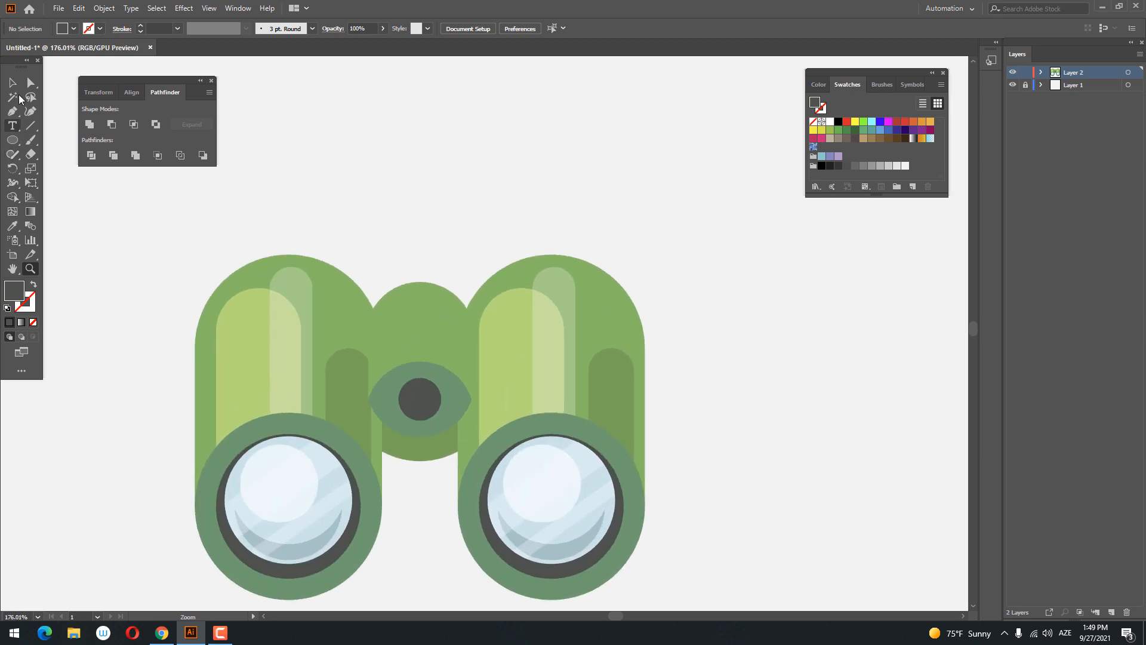
pyautogui.press('v')
pyautogui.click(80, 9)
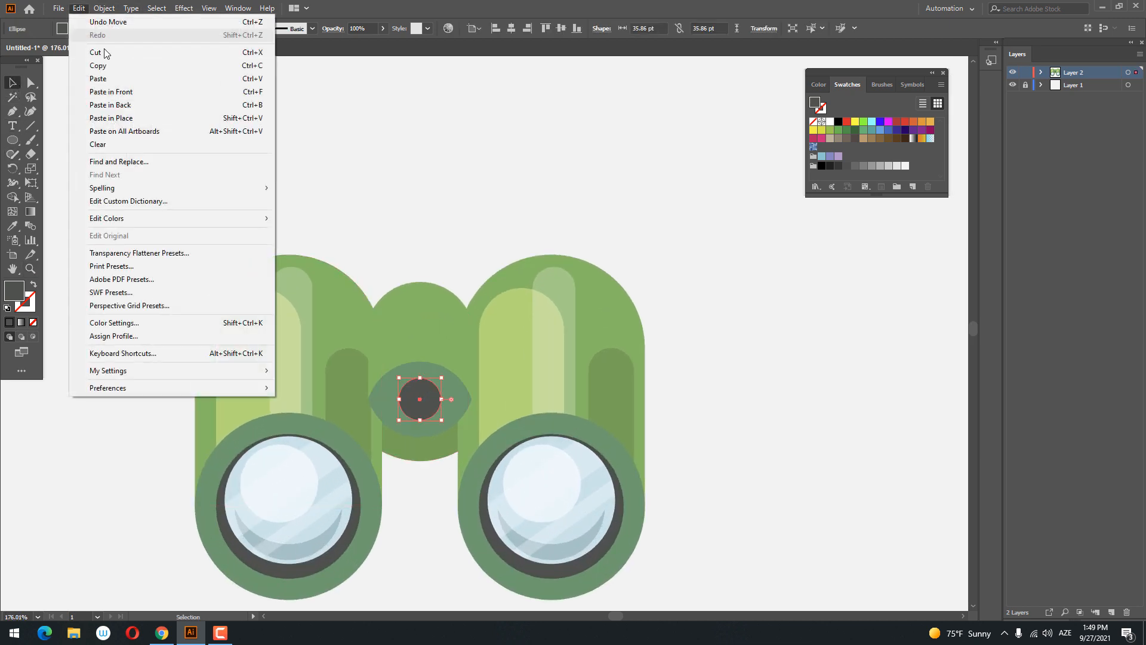
pyautogui.click(102, 66)
pyautogui.click(78, 9)
pyautogui.click(125, 92)
pyautogui.hotkey('shift', 'ctrl', 'F9')
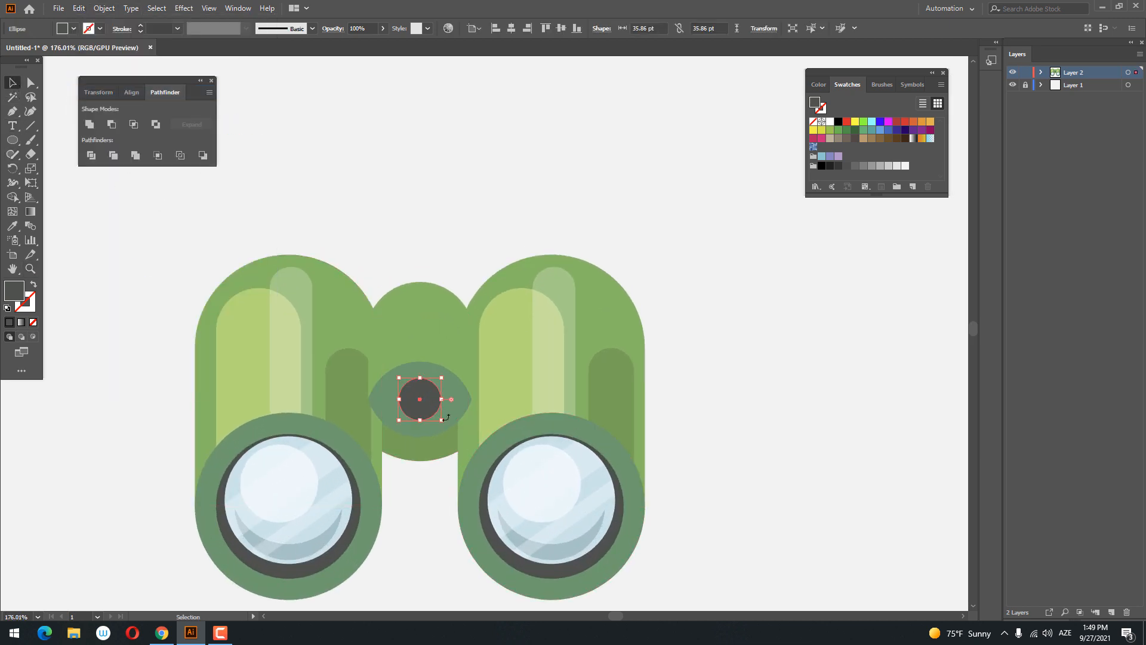
pyautogui.moveTo(442, 423); pyautogui.dragTo(431, 410)
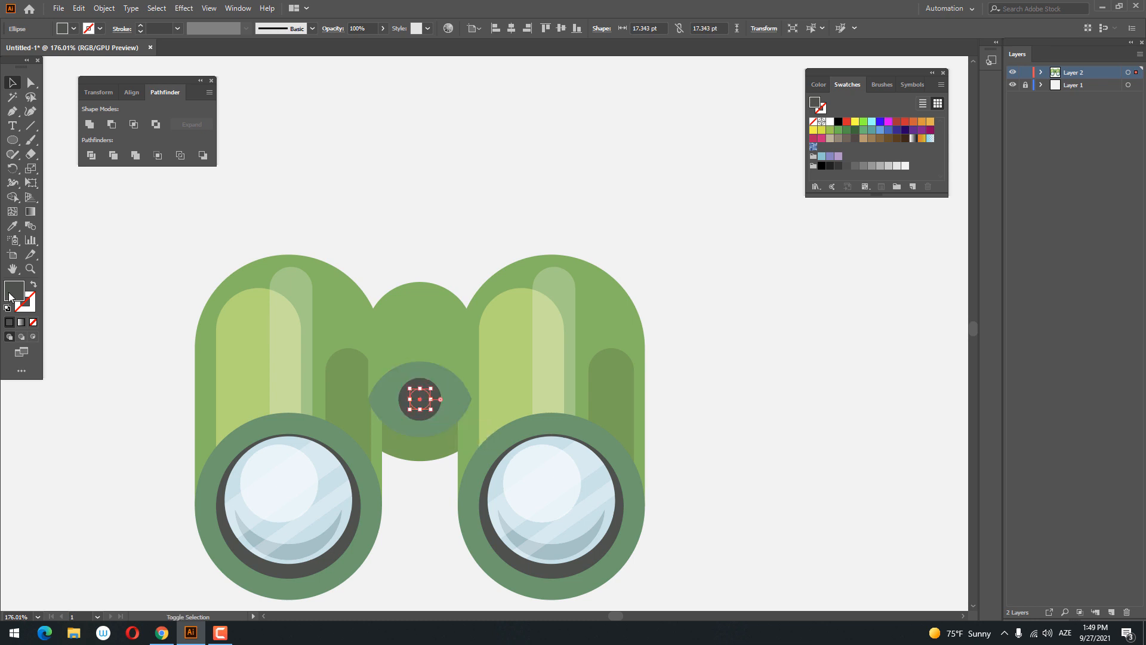
# - Fill the small inner circle with the darker grey #383A39
pyautogui.doubleClick(12, 293)
pyautogui.moveTo(729, 231); pyautogui.dragTo(727, 241)
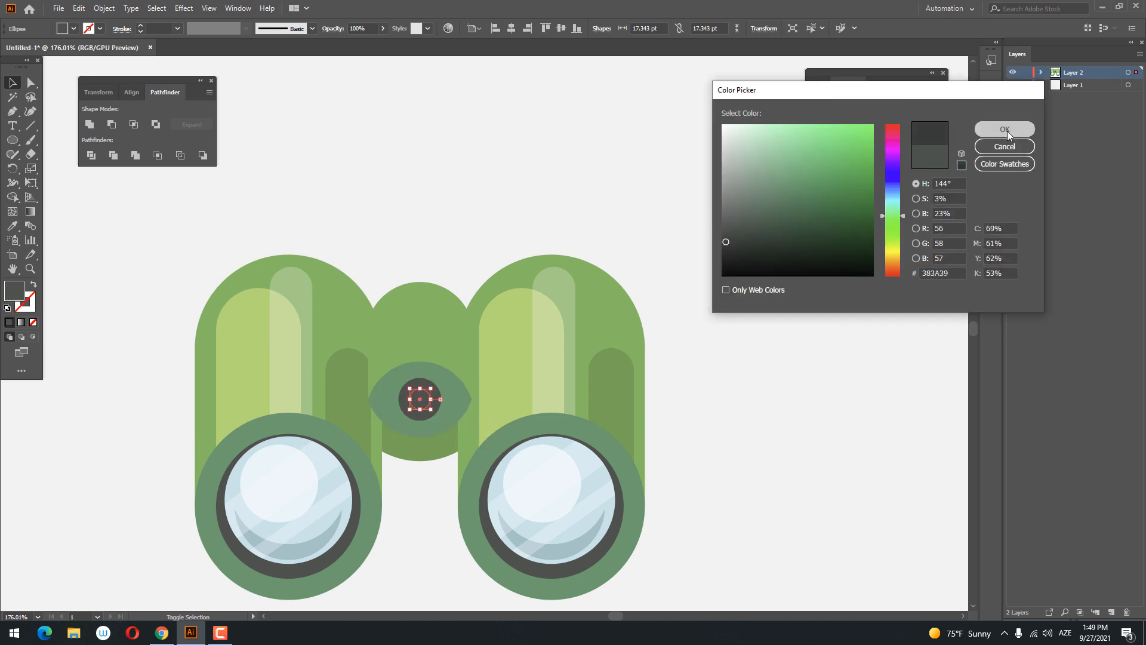
pyautogui.click(1008, 130)
pyautogui.click(593, 183)
# - Draw a rectangle about 36 by 76 pt over the bridge's left half and fill it with the barrels' light highlight green
pyautogui.moveTo(561, 211); pyautogui.dragTo(438, 400)
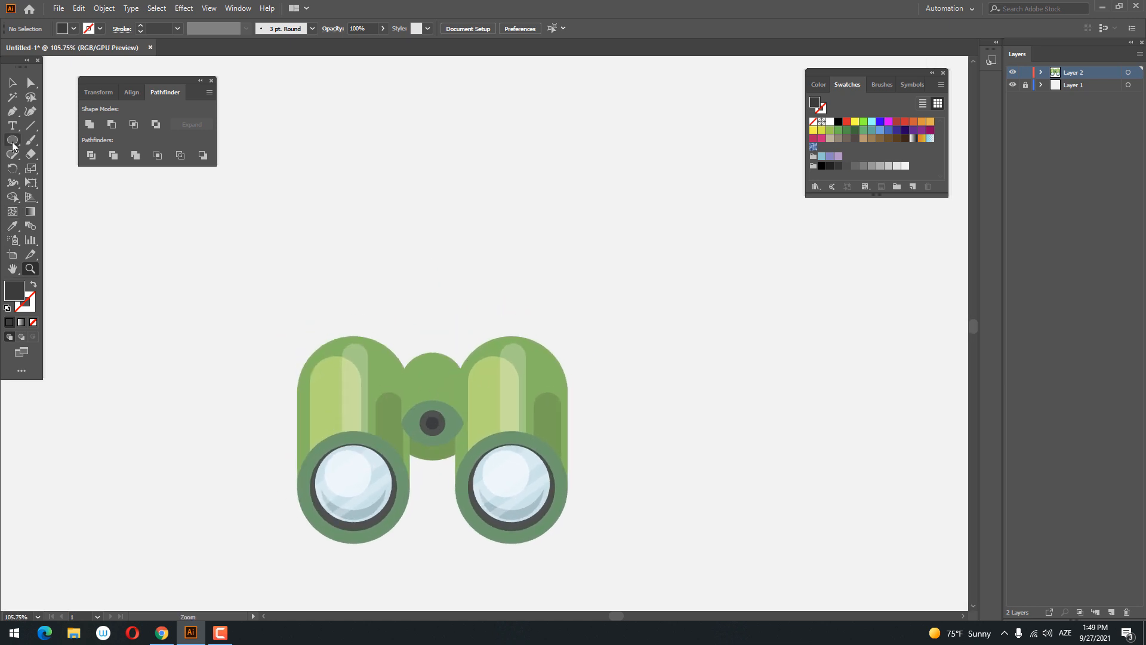
pyautogui.moveTo(13, 145); pyautogui.dragTo(55, 145)
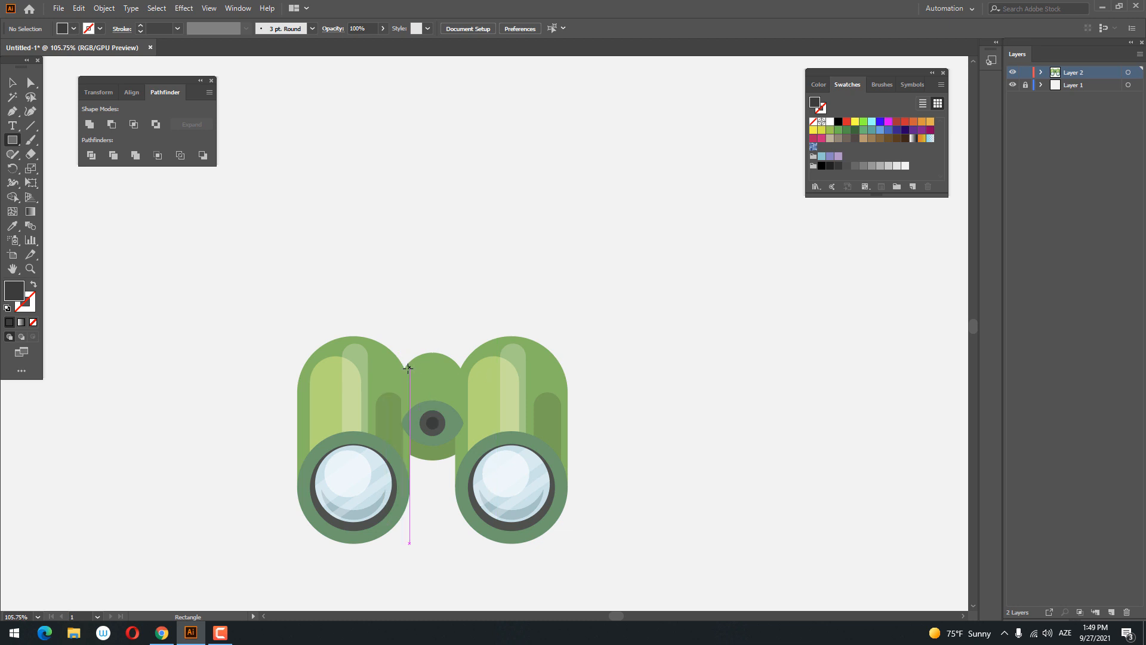
pyautogui.moveTo(407, 372)
pyautogui.mouseDown()
pyautogui.moveTo(432, 426)
pyautogui.moveTo(471, 422)
pyautogui.mouseUp()
pyautogui.hotkey('ctrl', 'space')
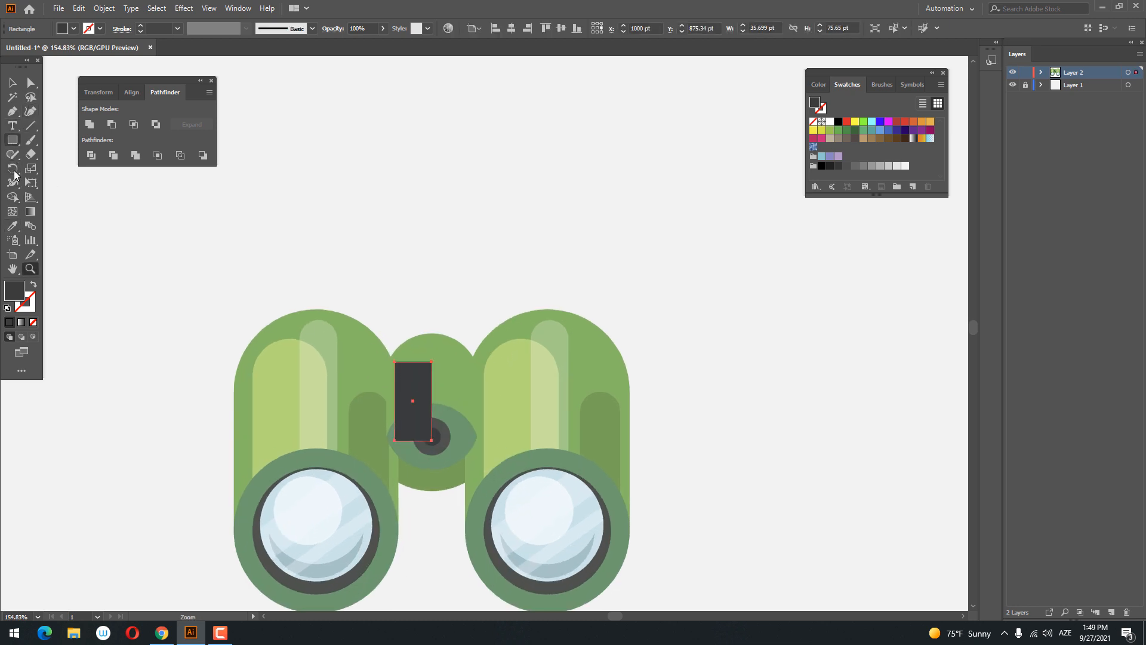
pyautogui.click(12, 227)
pyautogui.click(289, 384)
# - Round the top corners of the light green bridge rectangle into a full arch with a corner radius of about 18 pt
pyautogui.press('a')
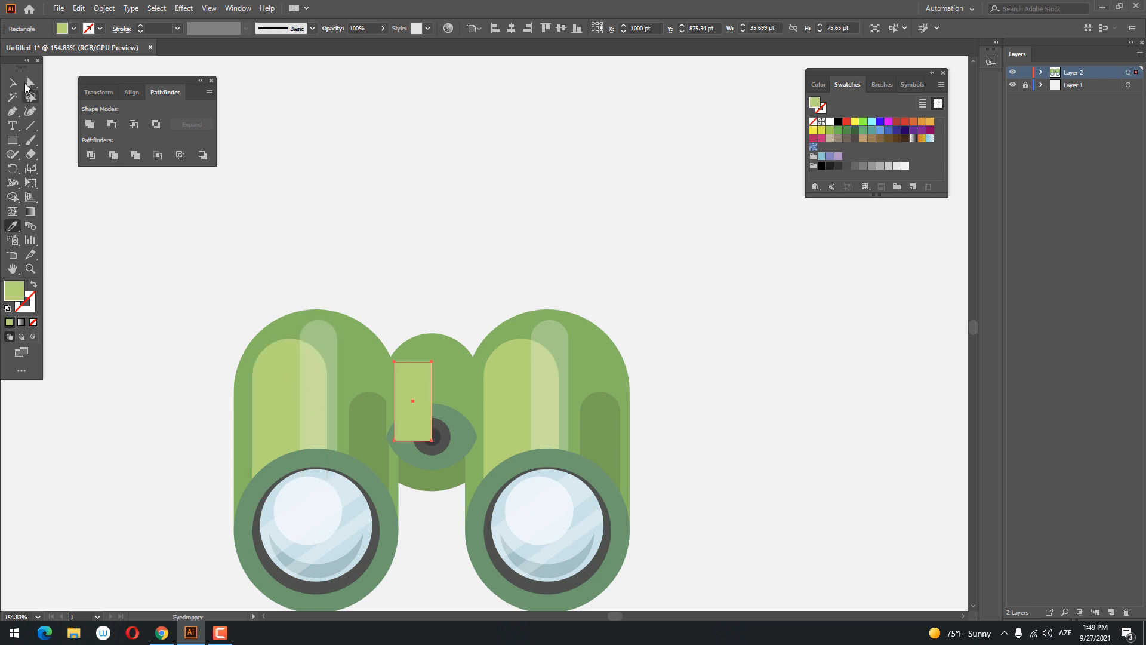
pyautogui.click(431, 362)
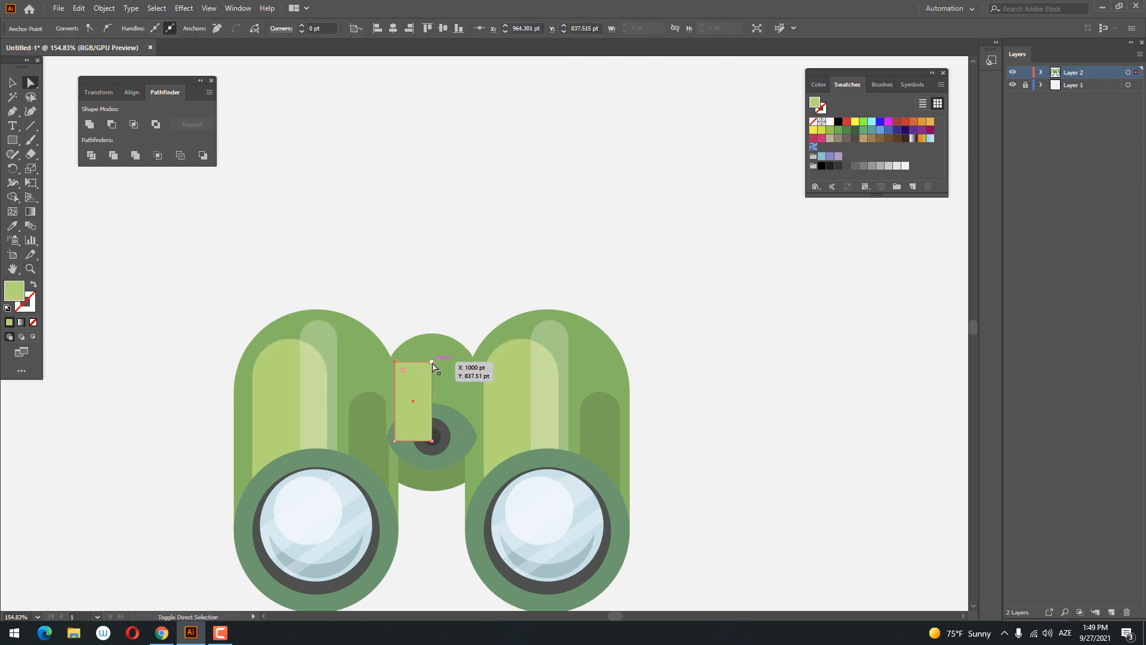
pyautogui.moveTo(424, 373); pyautogui.dragTo(440, 481)
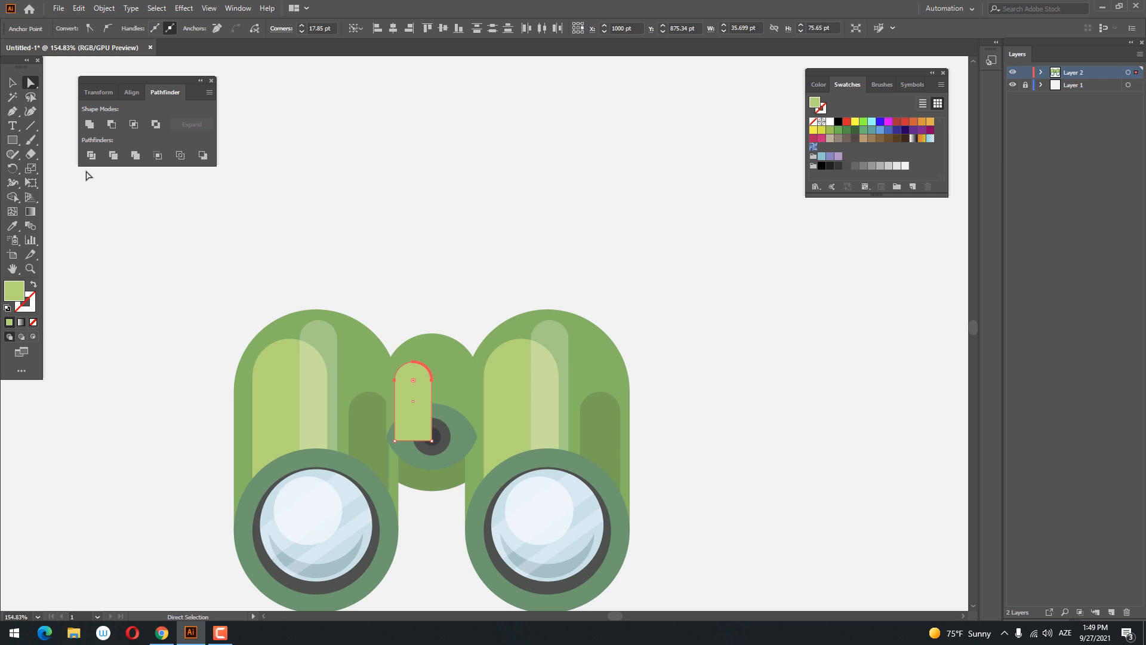
# - Draw a round-topped strip about 25 by 92 pt down the bridge's middle and give it the barrels' translucent white highlight
pyautogui.click(13, 140)
pyautogui.moveTo(418, 345); pyautogui.dragTo(444, 440)
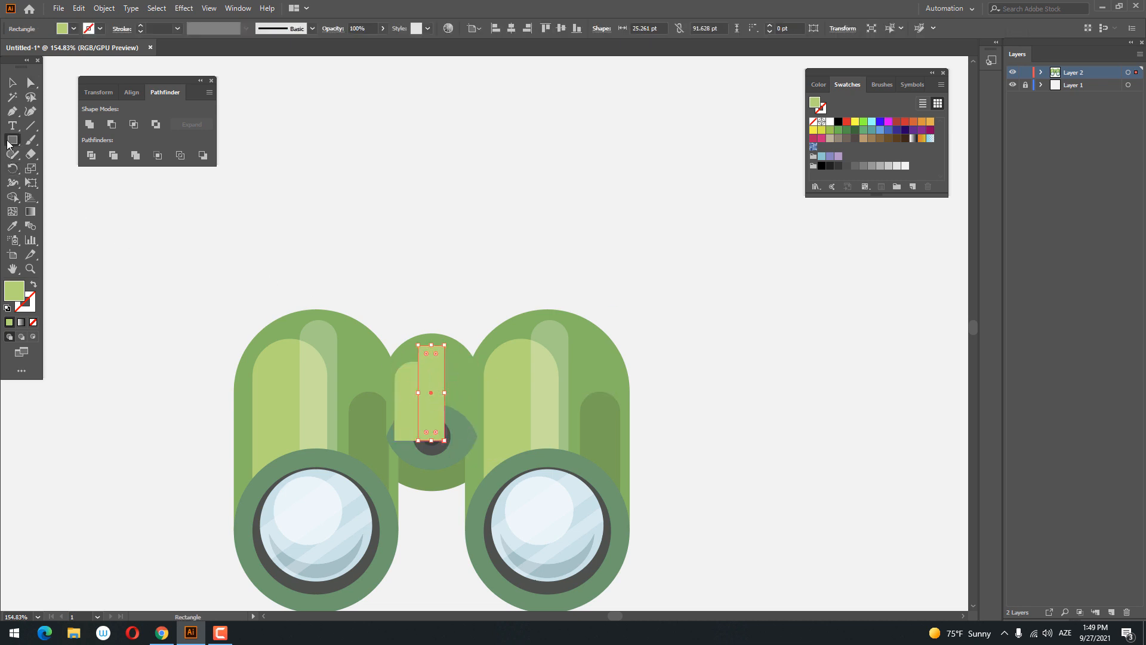
pyautogui.click(32, 85)
pyautogui.click(444, 346)
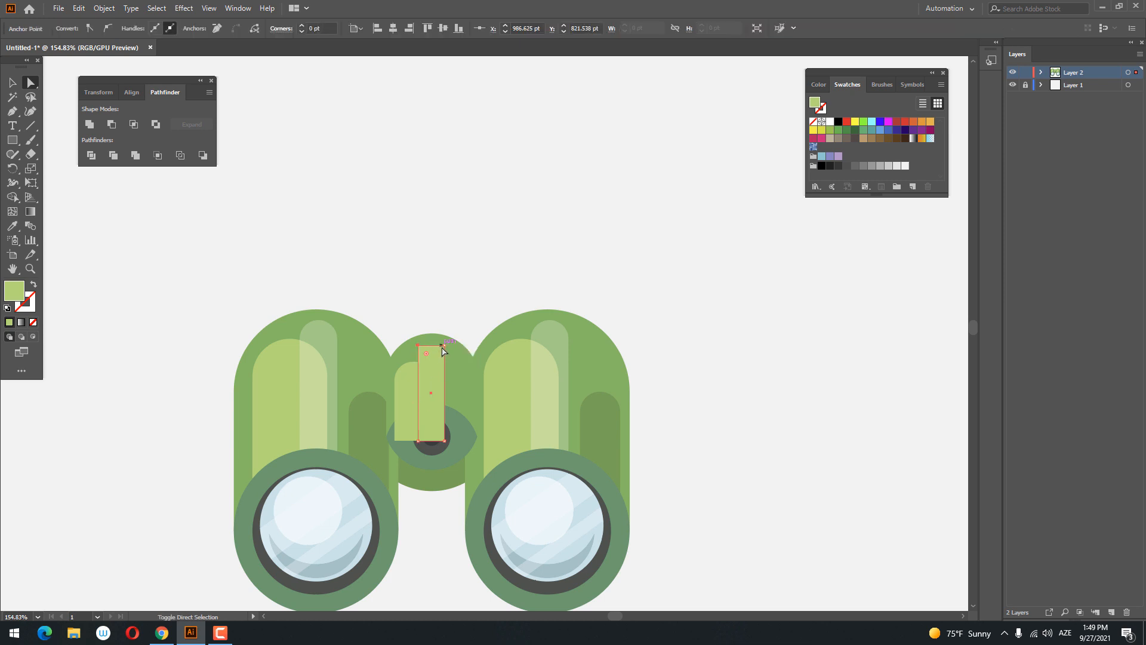
pyautogui.moveTo(443, 356); pyautogui.dragTo(440, 389)
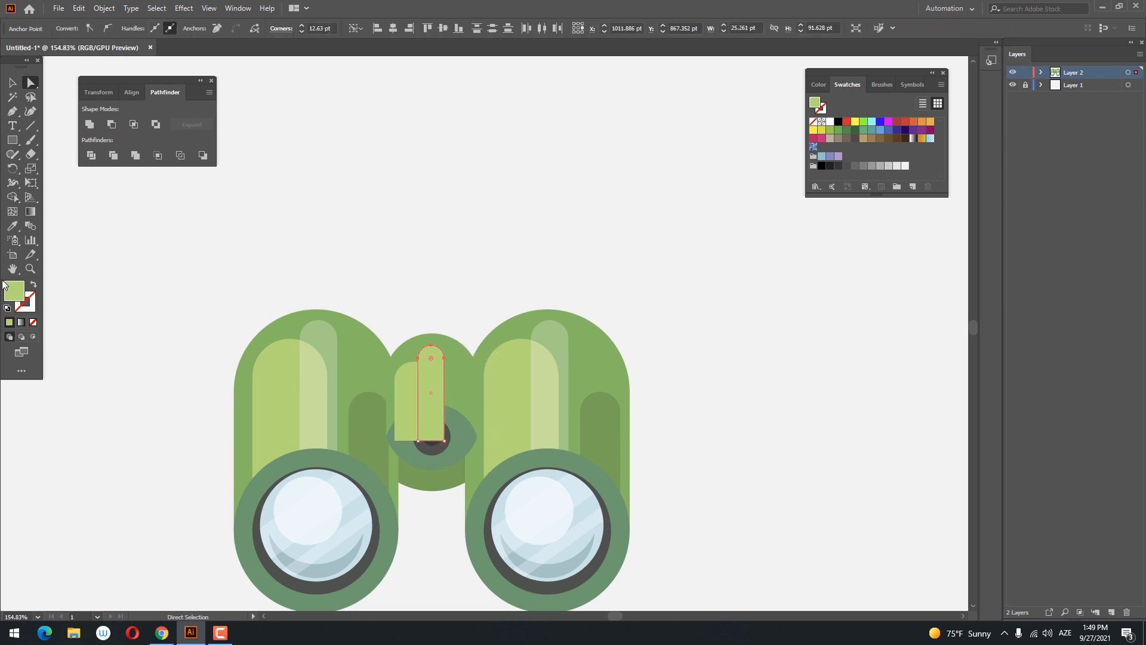
pyautogui.click(12, 225)
pyautogui.click(320, 332)
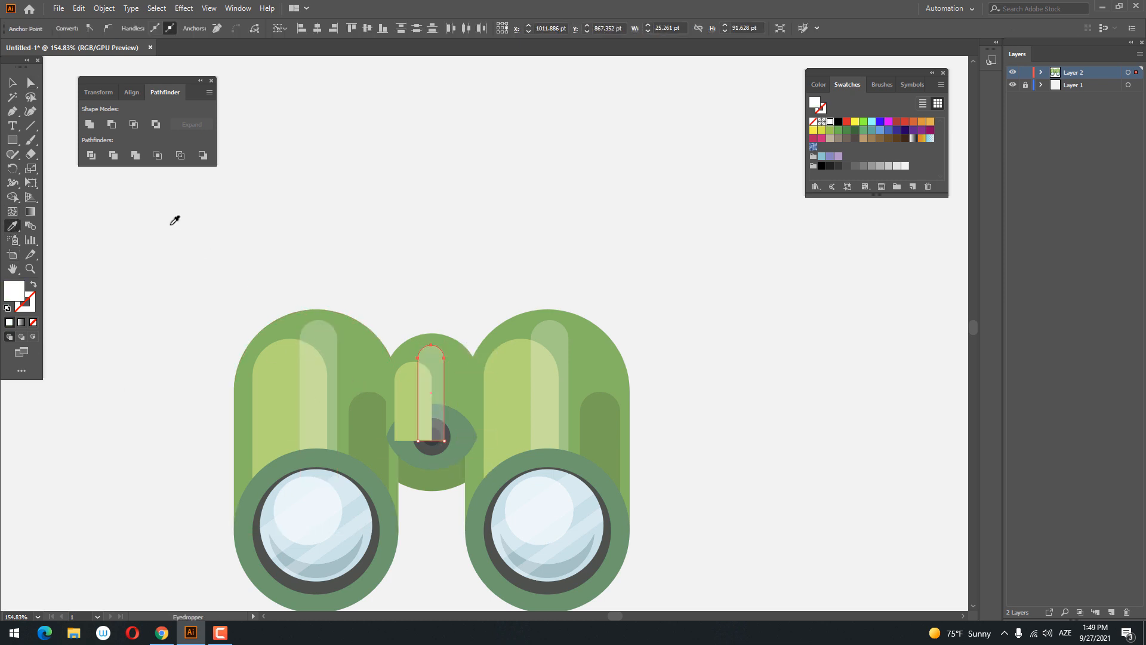
# - Draw a round-topped strip about 19 by 69 pt on the bridge's right side in the barrels' dark green shade
pyautogui.click(13, 142)
pyautogui.moveTo(474, 369); pyautogui.dragTo(451, 440)
pyautogui.click(611, 421)
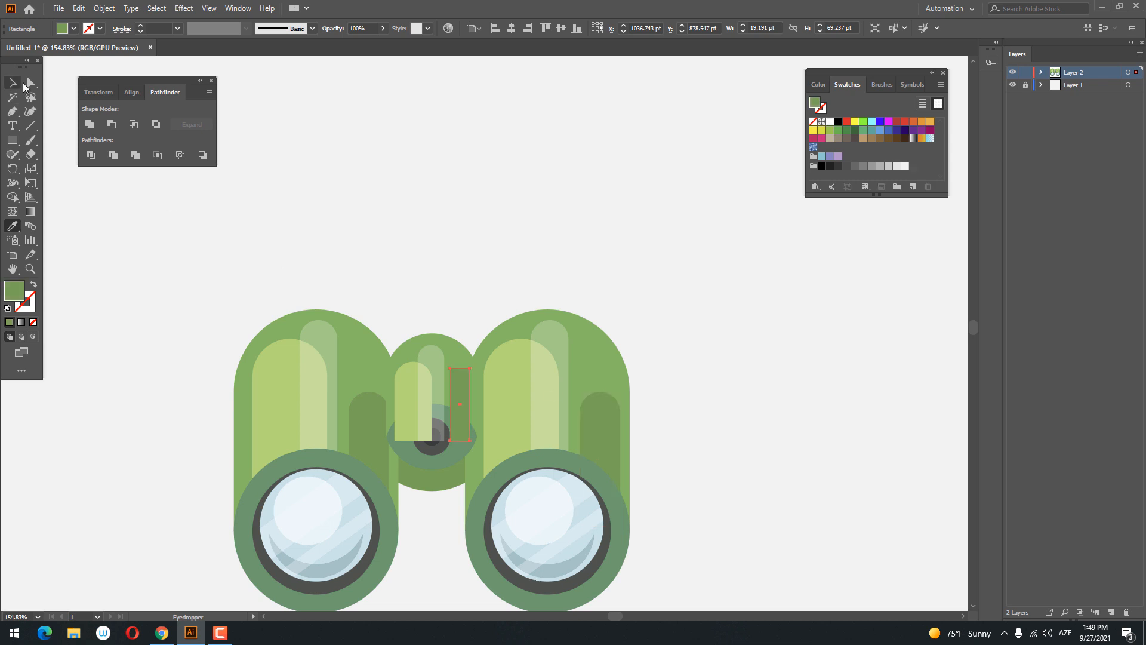
pyautogui.click(31, 83)
pyautogui.click(470, 370)
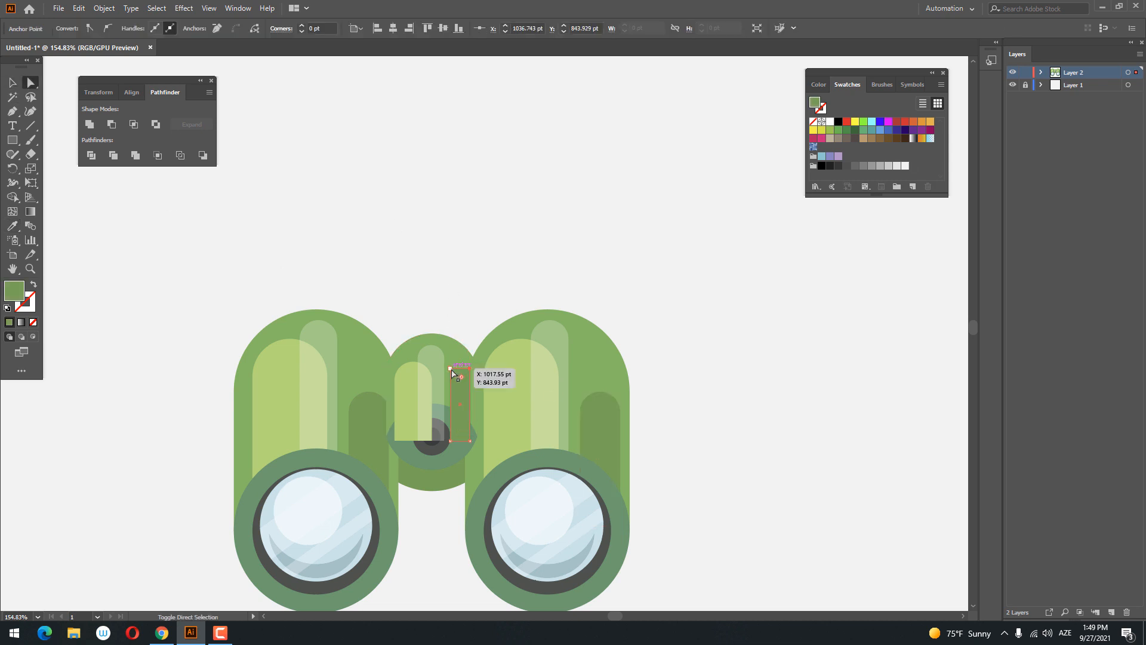
# - Bring the bridge's lens-shaped piece and its two dark circles to the front, over the highlight and shade strips
pyautogui.click(12, 82)
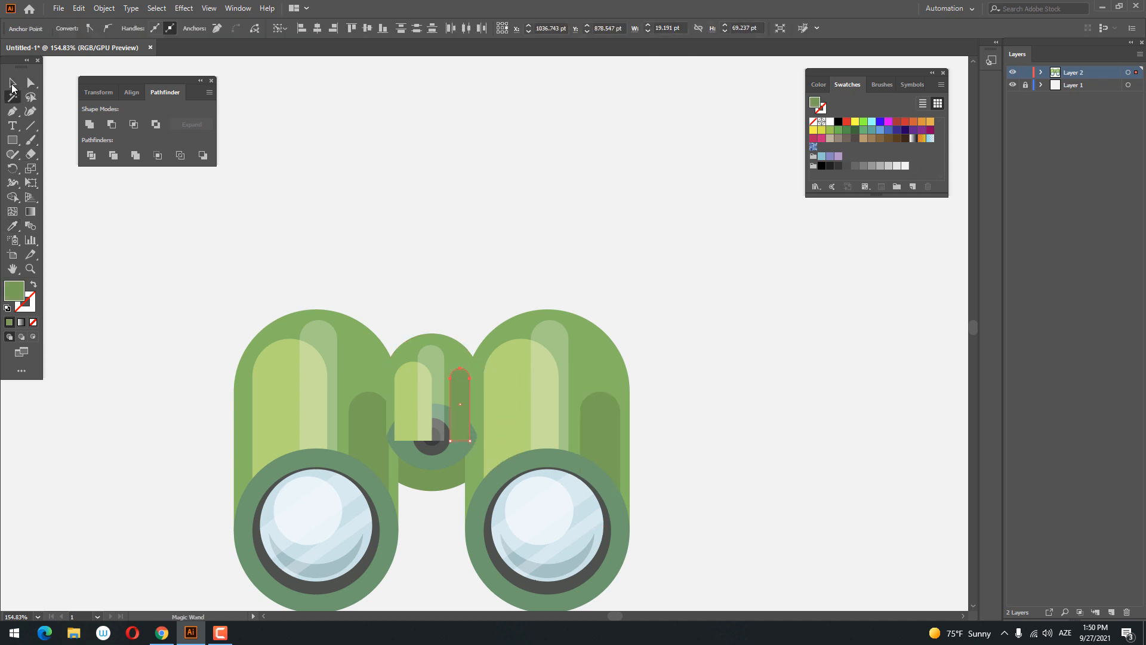
pyautogui.click(662, 501)
pyautogui.click(440, 443)
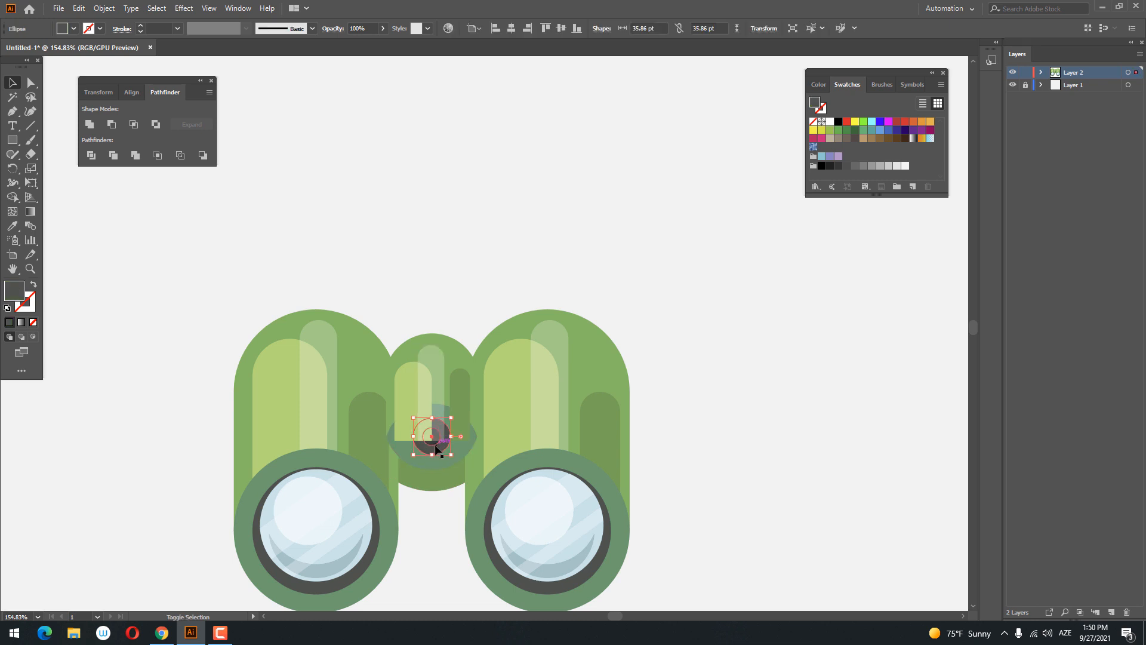
pyautogui.keyDown('shift'); pyautogui.click(436, 445); pyautogui.keyUp('shift')
pyautogui.rightClick(434, 467)
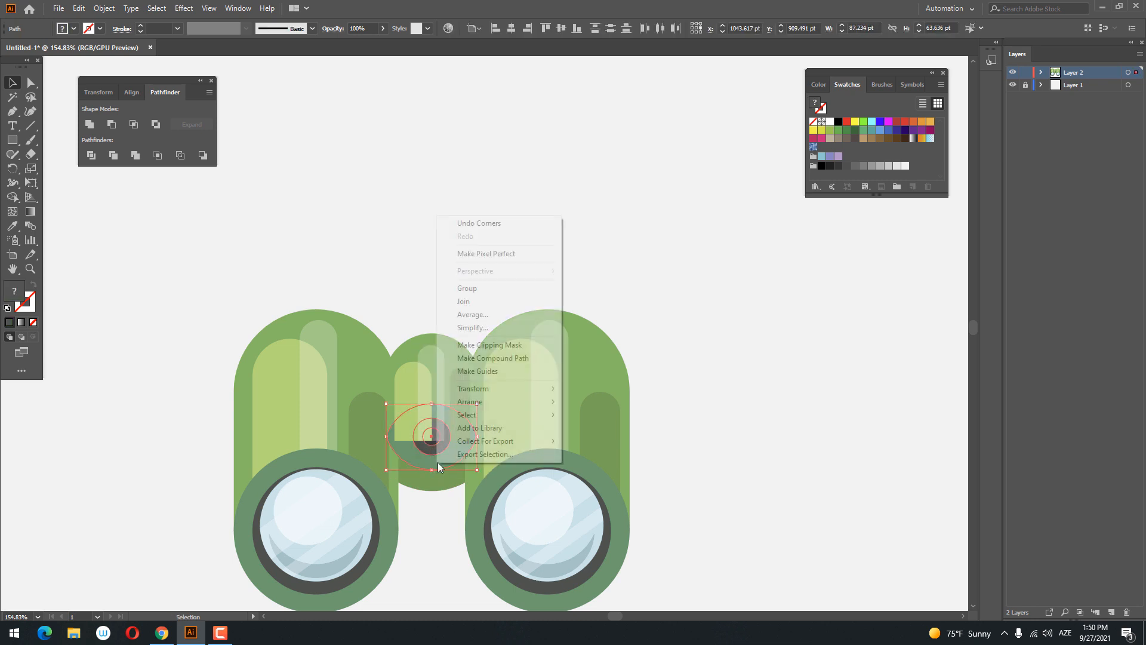
pyautogui.moveTo(507, 399)
pyautogui.click(633, 401)
pyautogui.click(698, 449)
# - Draw a circle about 108 pt in diameter just above the left barrel
pyautogui.press('z')
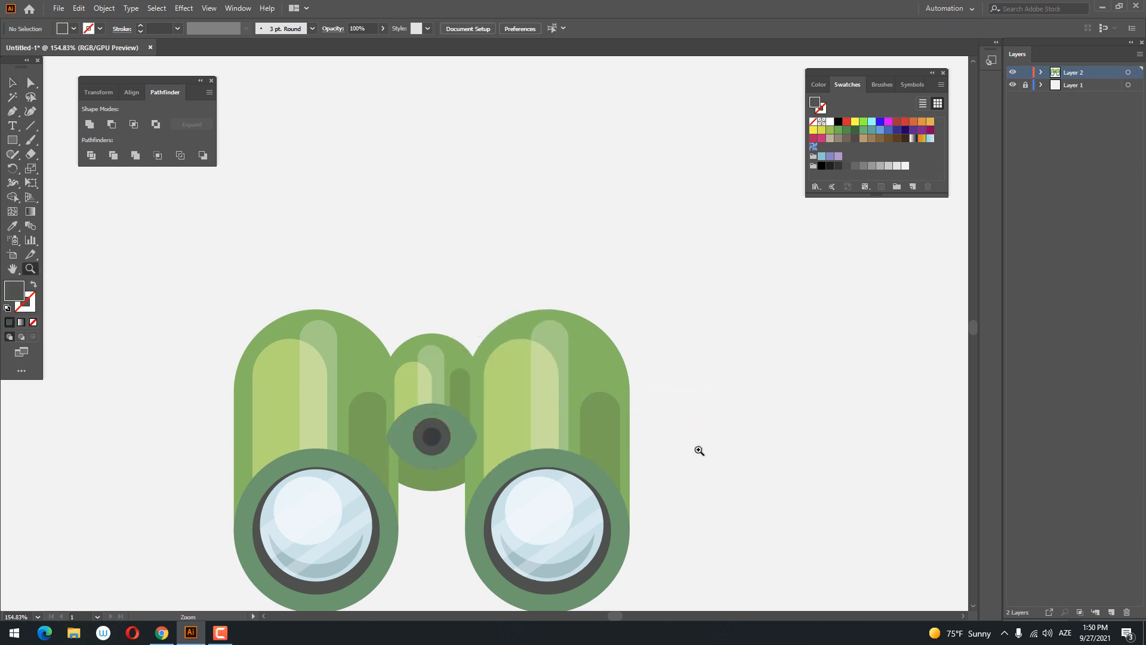
pyautogui.moveTo(747, 450); pyautogui.dragTo(612, 451)
pyautogui.moveTo(487, 449); pyautogui.dragTo(210, 352)
pyautogui.moveTo(391, 341); pyautogui.dragTo(339, 377)
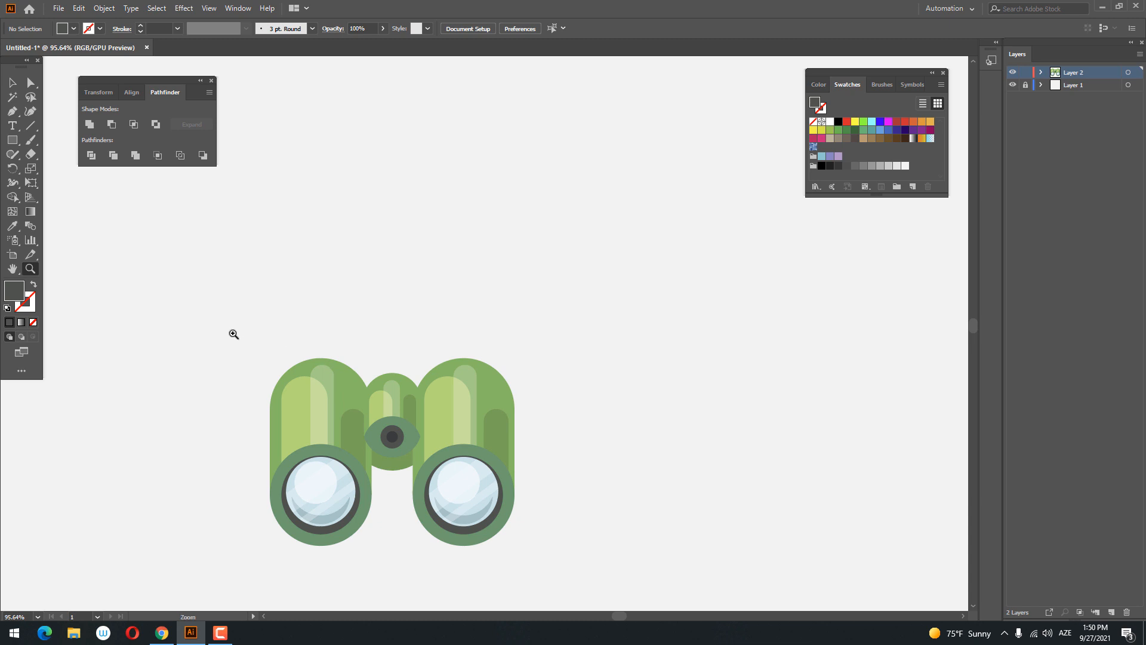
pyautogui.rightClick(12, 141)
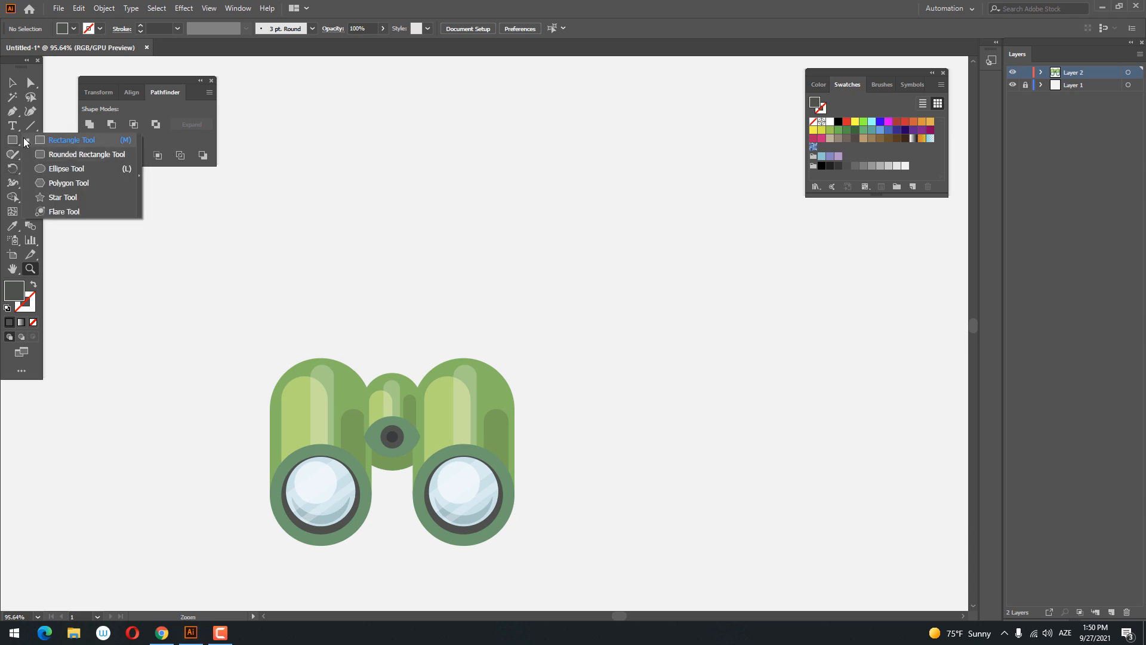
pyautogui.click(56, 170)
pyautogui.moveTo(312, 294)
pyautogui.mouseDown()
pyautogui.moveTo(374, 325)
pyautogui.moveTo(351, 322)
pyautogui.mouseUp()
pyautogui.click(7, 85)
pyautogui.click(391, 346)
pyautogui.click(326, 313)
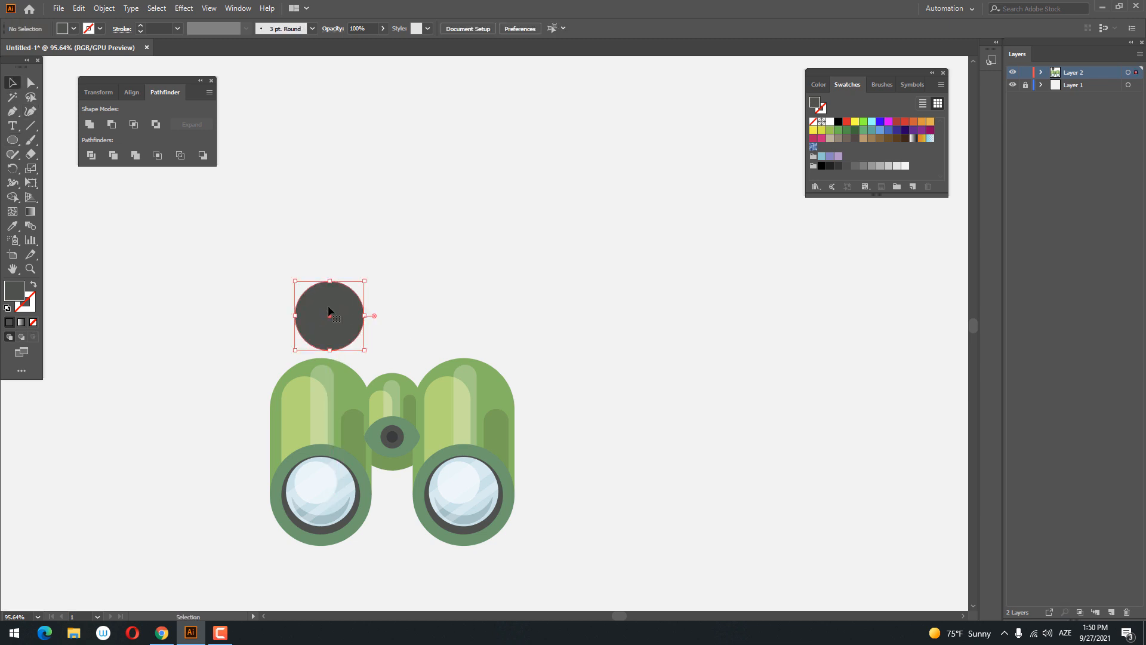
# - Fill the new circle with a lighter tint of the barrels' green, #87C971
pyautogui.click(11, 229)
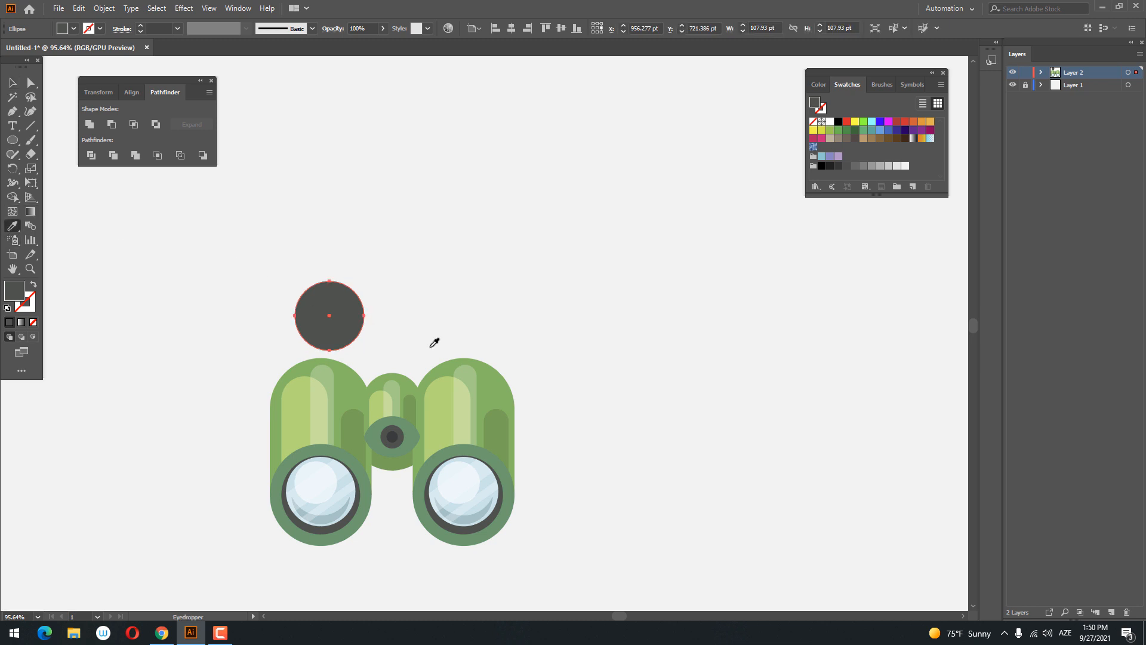
pyautogui.click(440, 366)
pyautogui.doubleClick(14, 291)
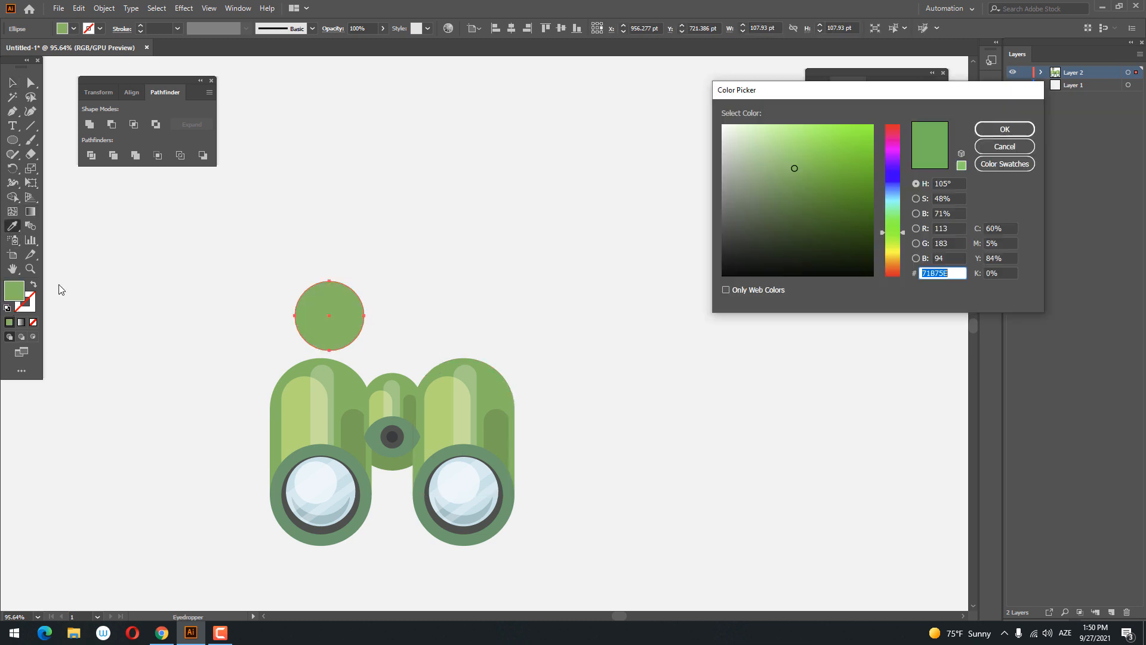
pyautogui.click(787, 162)
pyautogui.click(1015, 130)
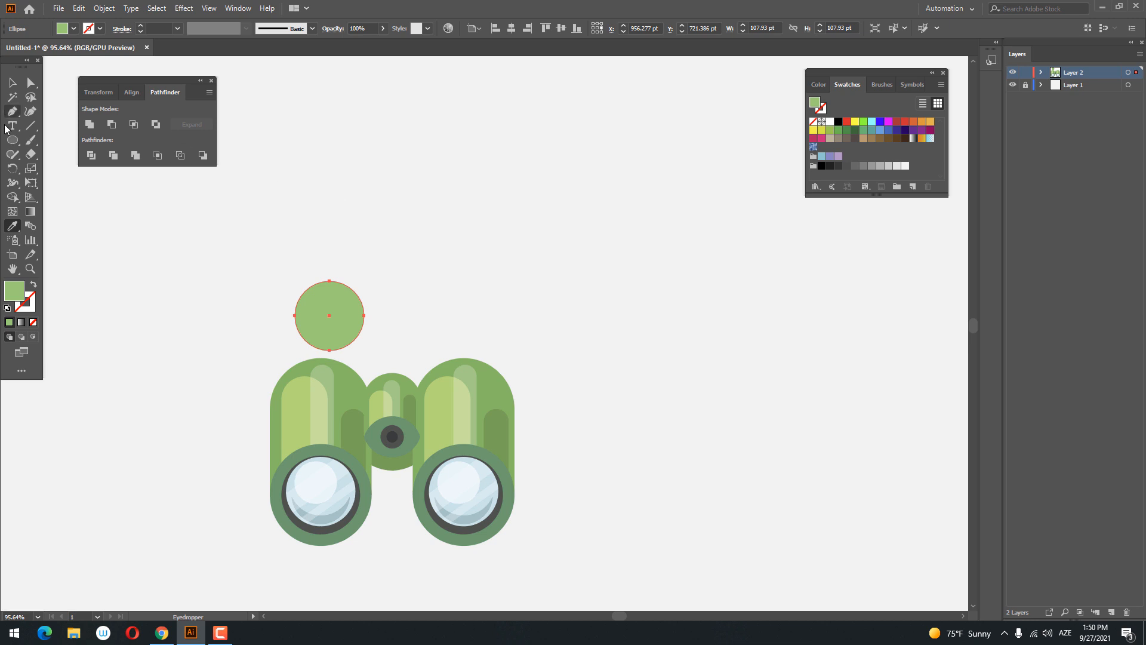
# - Draw a rectangle about 108 by 145 pt down from the circle's middle and unite the two into one round-topped shape
pyautogui.click(12, 140)
pyautogui.click(56, 140)
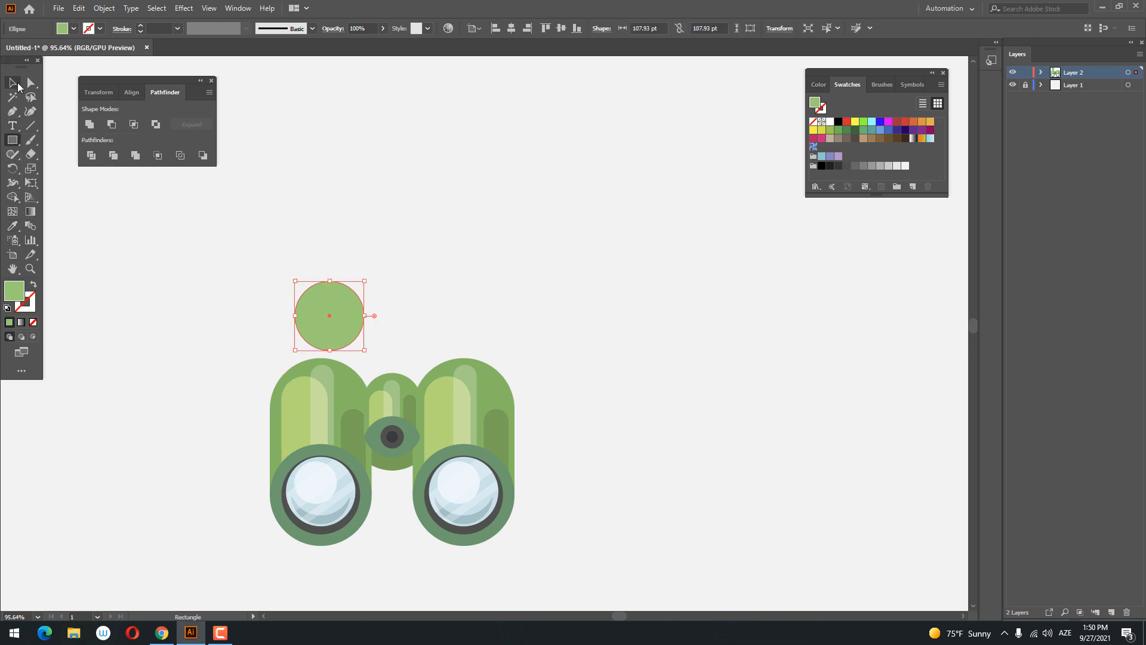
pyautogui.click(17, 84)
pyautogui.click(165, 268)
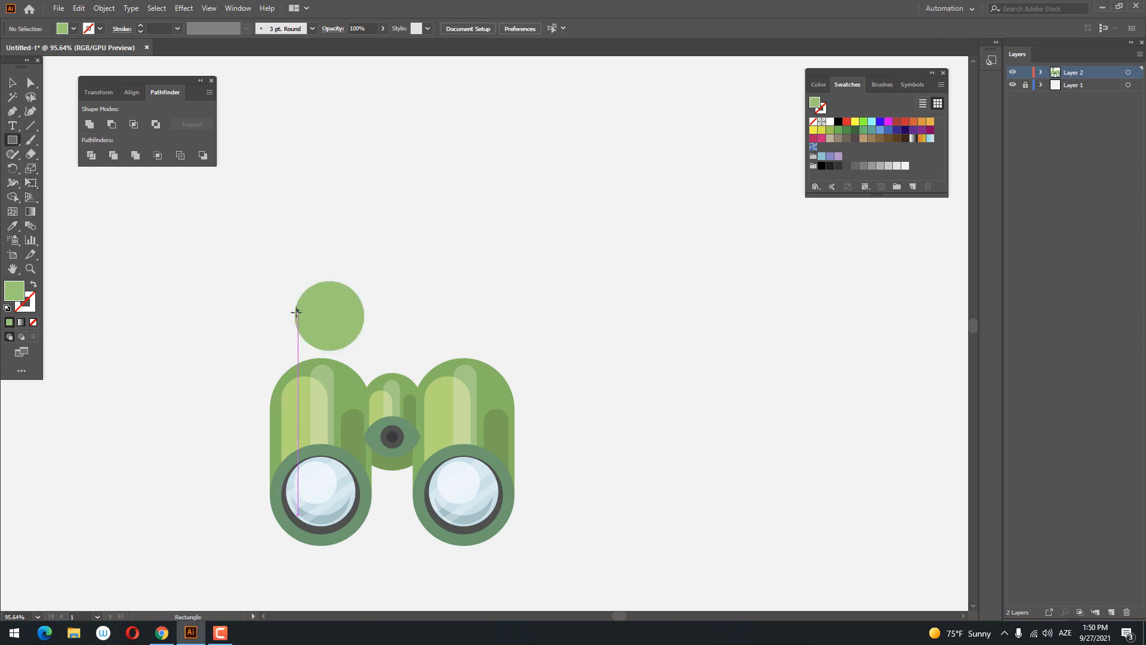
pyautogui.moveTo(295, 316); pyautogui.dragTo(364, 408)
pyautogui.press('v')
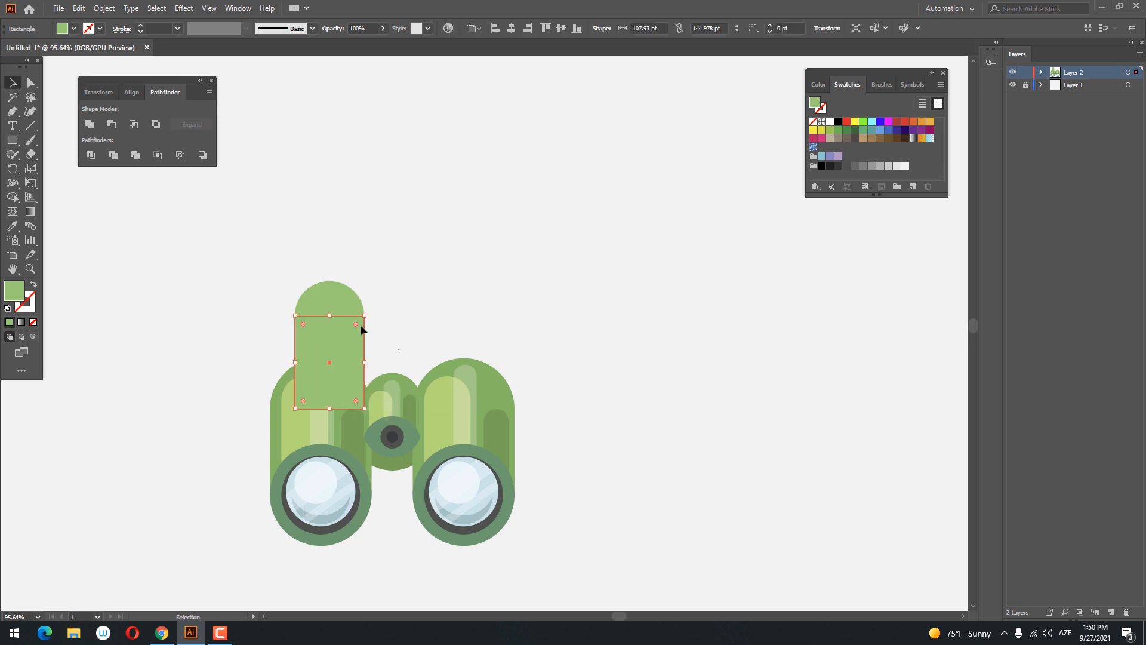
pyautogui.click(88, 126)
# - Send the round-topped shape to the back, behind the left barrel
pyautogui.rightClick(323, 300)
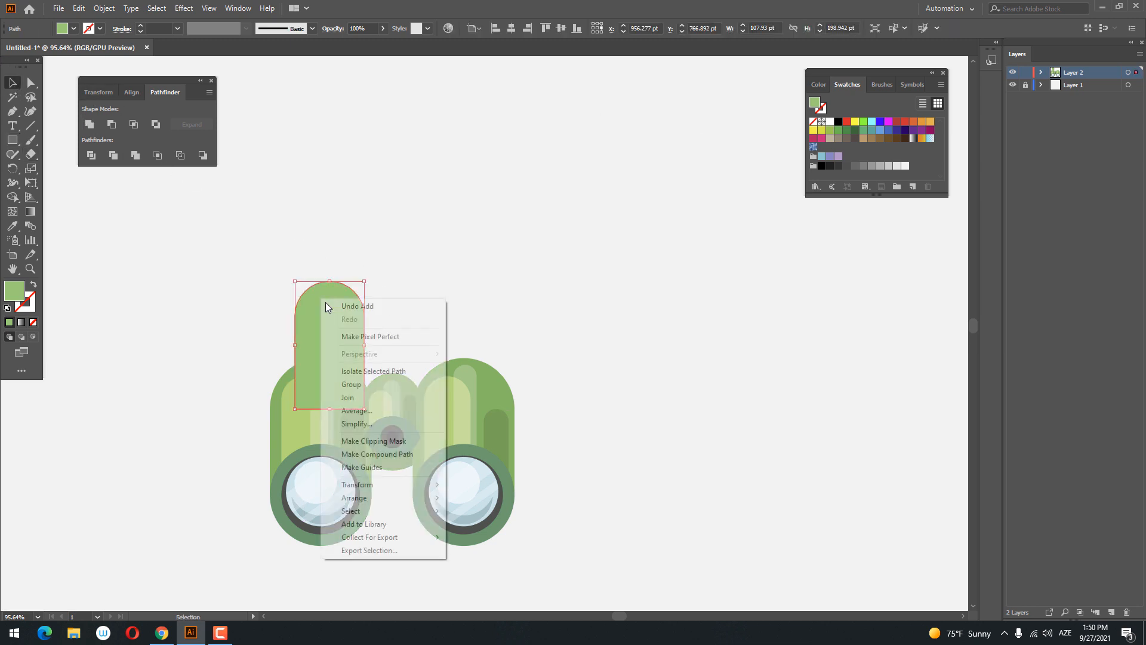
pyautogui.moveTo(358, 510)
pyautogui.click(484, 537)
pyautogui.click(398, 295)
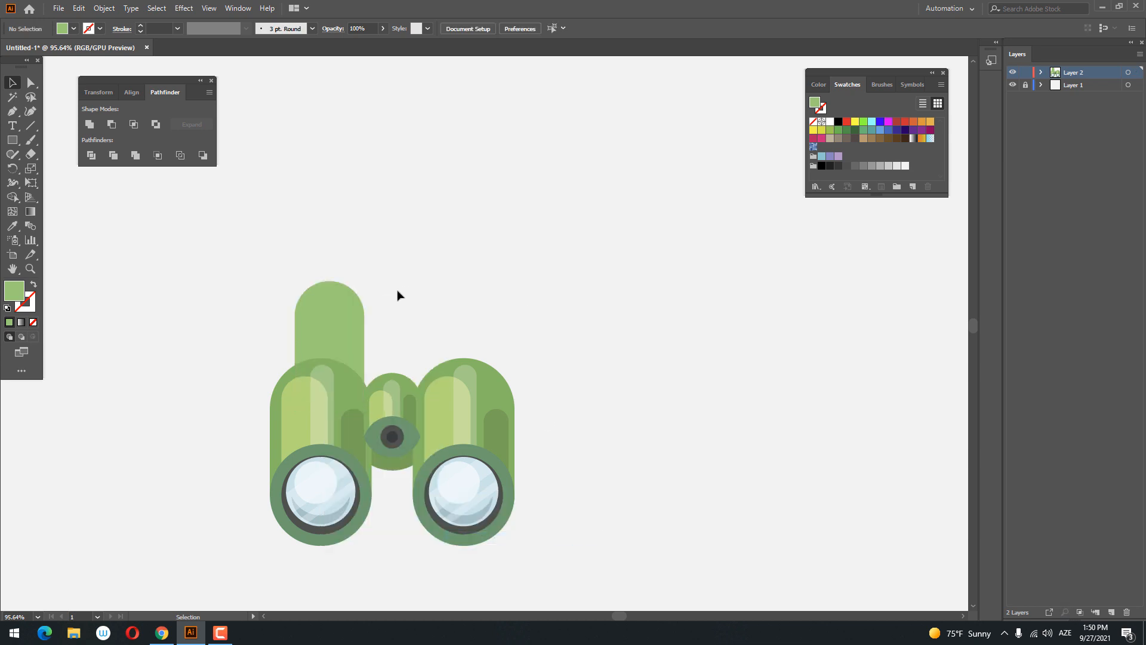
# - Reposition the round-topped eyepiece shape so that about its upper half protrudes above the left barrel
pyautogui.moveTo(356, 311); pyautogui.dragTo(361, 356)
pyautogui.click(409, 210)
pyautogui.press('z')
pyautogui.moveTo(410, 210); pyautogui.dragTo(418, 251)
pyautogui.moveTo(371, 384); pyautogui.dragTo(403, 250)
pyautogui.moveTo(364, 403); pyautogui.dragTo(356, 389)
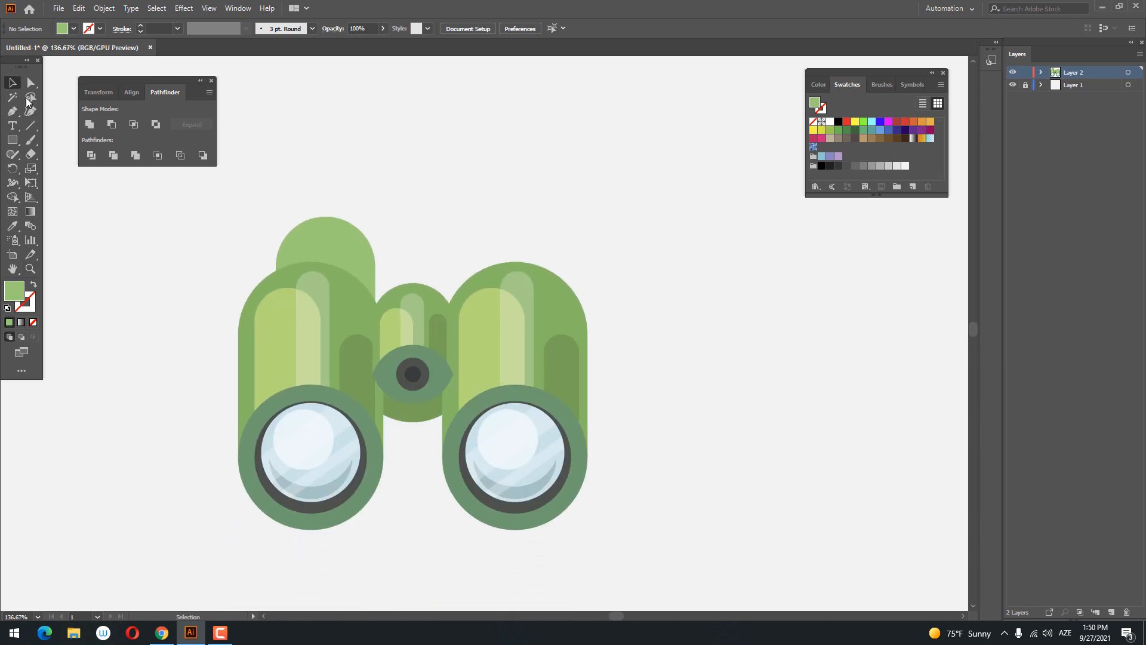
pyautogui.moveTo(354, 264); pyautogui.dragTo(366, 222)
pyautogui.click(446, 234)
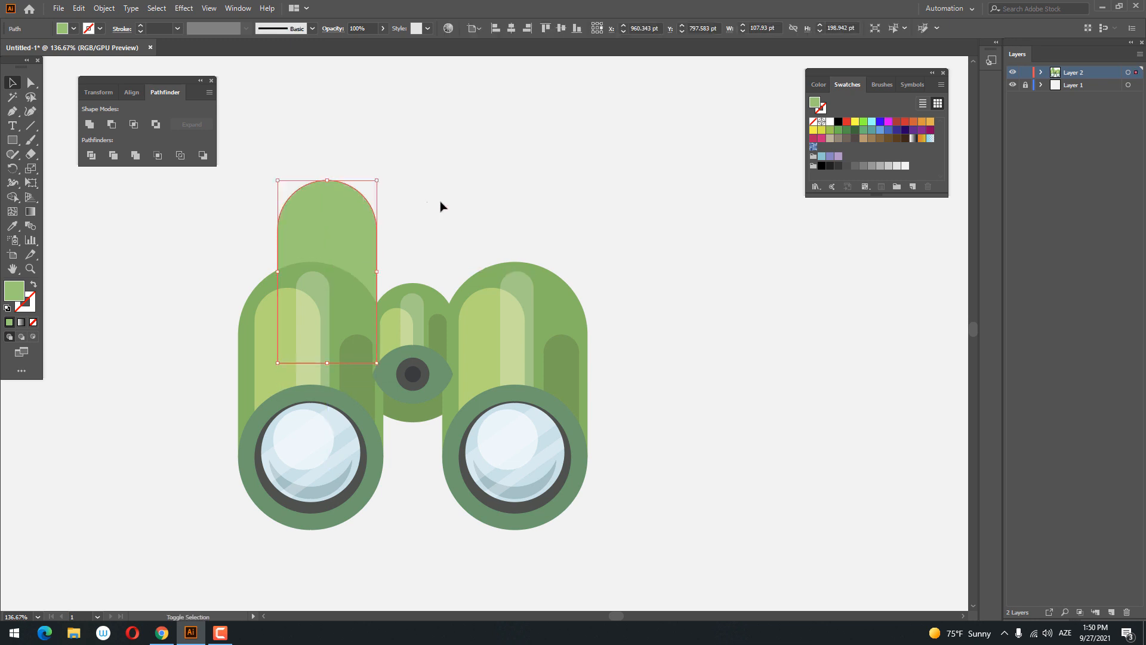
# - Draw a rectangle about 53 by 108 pt over the eyepiece's left half and fill it with yellowish green #AFCC71
pyautogui.click(442, 205)
pyautogui.moveTo(442, 205); pyautogui.dragTo(430, 219)
pyautogui.click(356, 240)
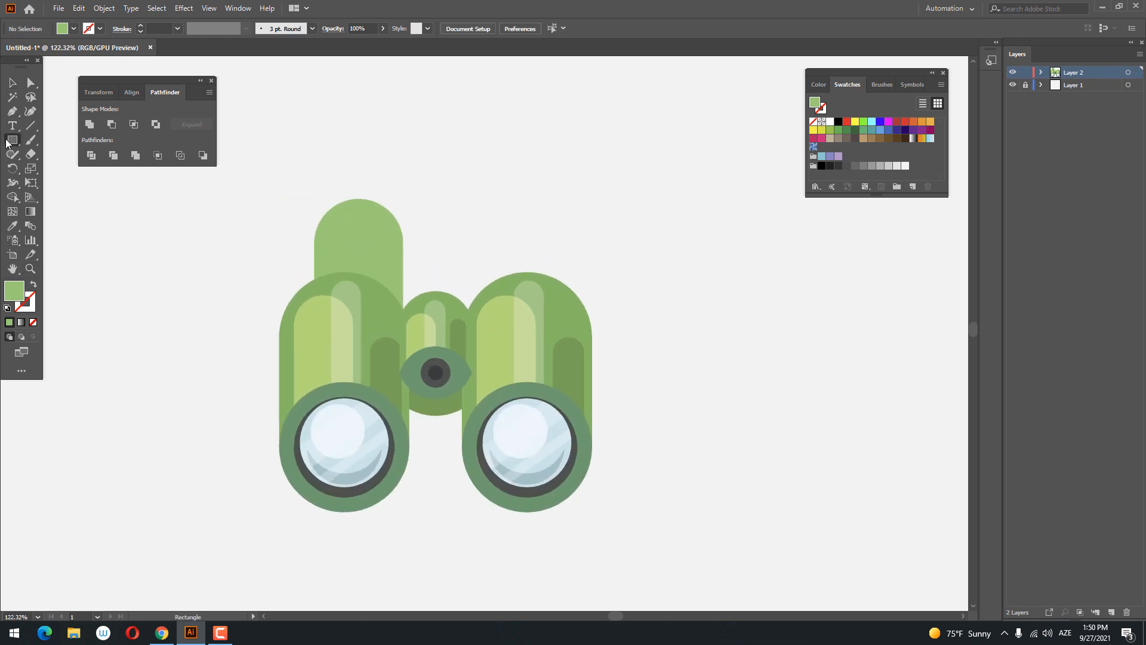
pyautogui.moveTo(326, 231); pyautogui.dragTo(371, 318)
pyautogui.doubleClick(14, 293)
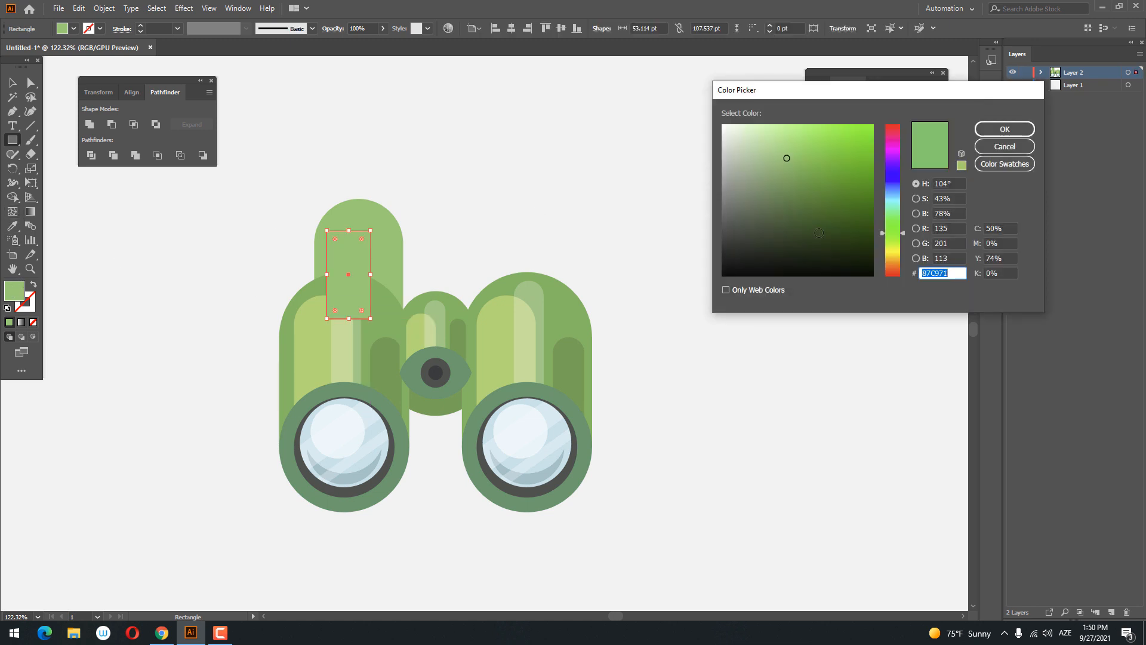
pyautogui.click(889, 241)
pyautogui.click(790, 154)
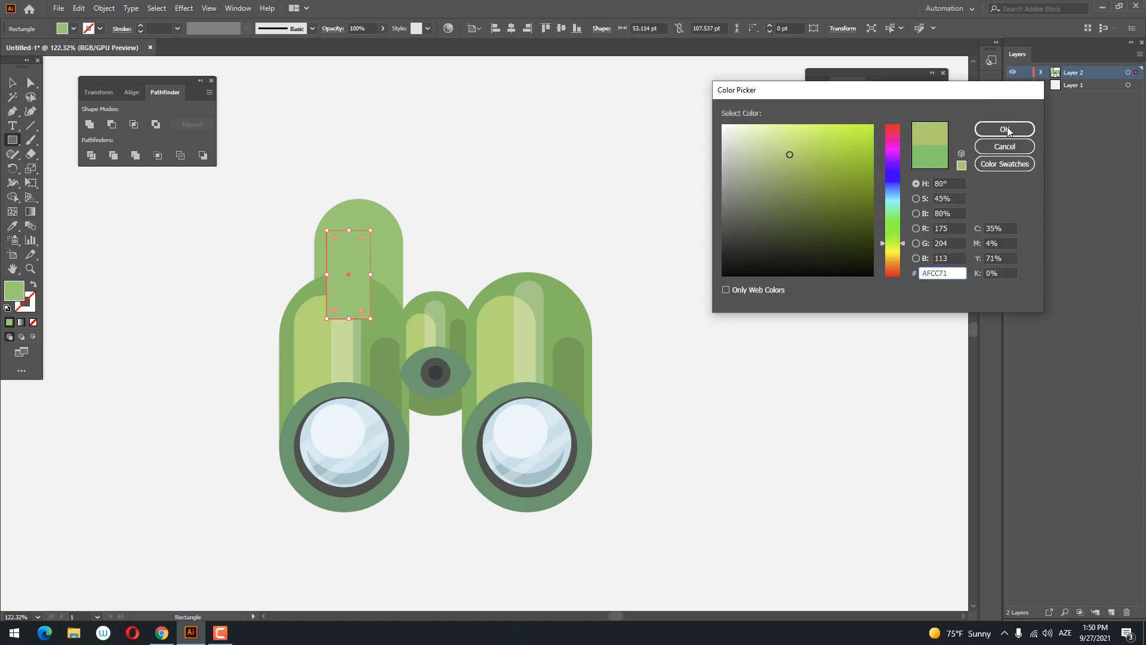
pyautogui.click(1006, 129)
# - Round both top corners of the yellowish green eyepiece rectangle into a full arch
pyautogui.click(29, 86)
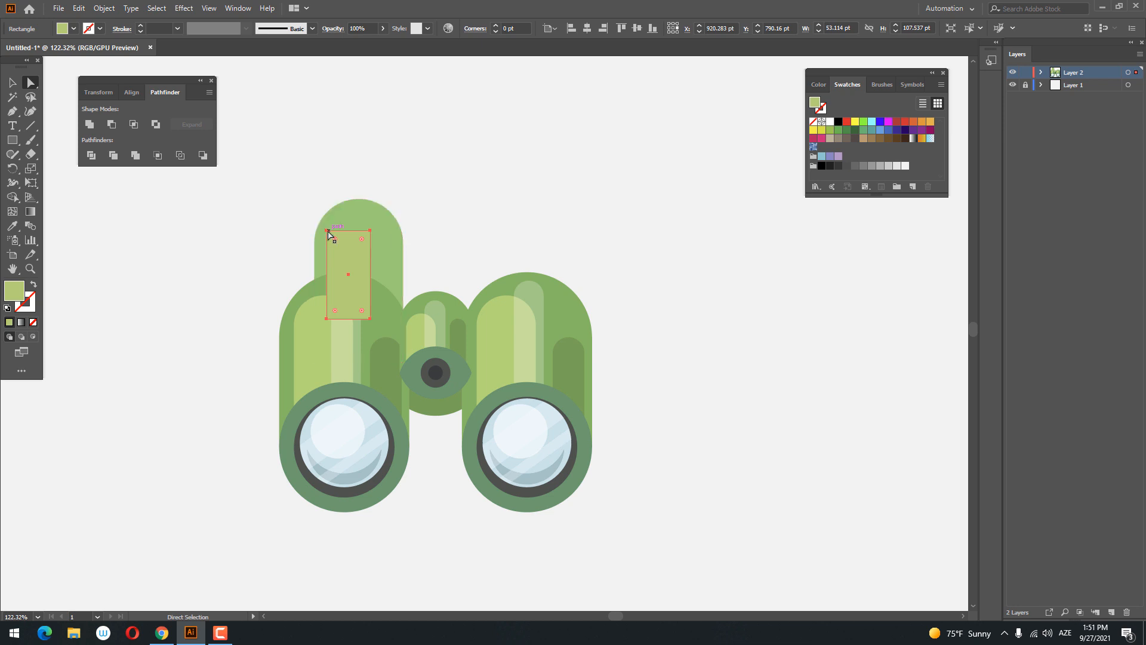
pyautogui.click(327, 231)
pyautogui.keyDown('shift'); pyautogui.click(371, 231); pyautogui.keyUp('shift')
pyautogui.moveTo(362, 239); pyautogui.dragTo(334, 341)
# - Send the eyepiece shape together with its yellowish green highlight to the back, behind the left barrel
pyautogui.click(11, 85)
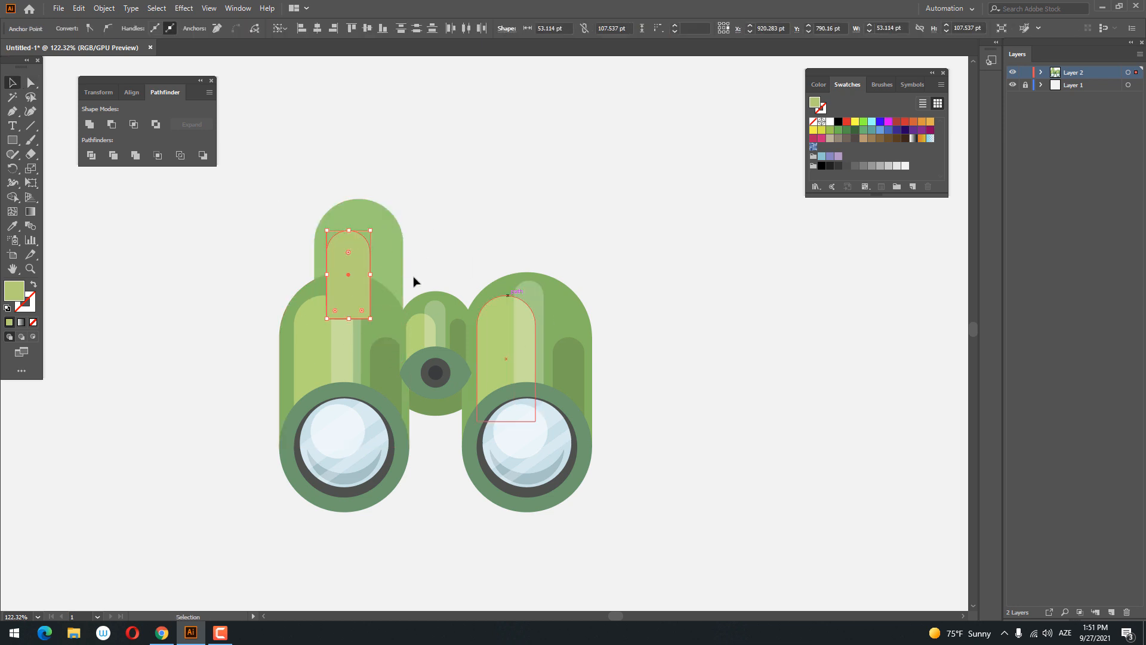
pyautogui.keyDown('shift'); pyautogui.click(328, 234); pyautogui.keyUp('shift')
pyautogui.rightClick(370, 232)
pyautogui.moveTo(431, 417)
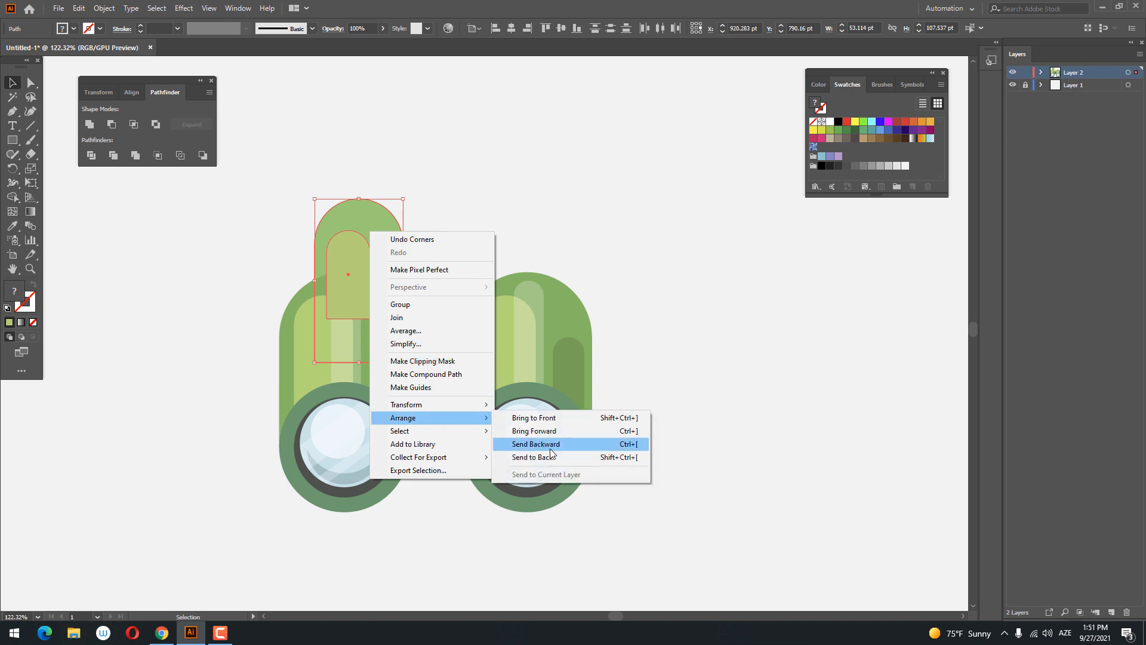
pyautogui.click(525, 457)
pyautogui.click(481, 266)
# - Duplicate the left eyepiece's light green shape in front and move the copy straight down about 51 pt
pyautogui.click(401, 242)
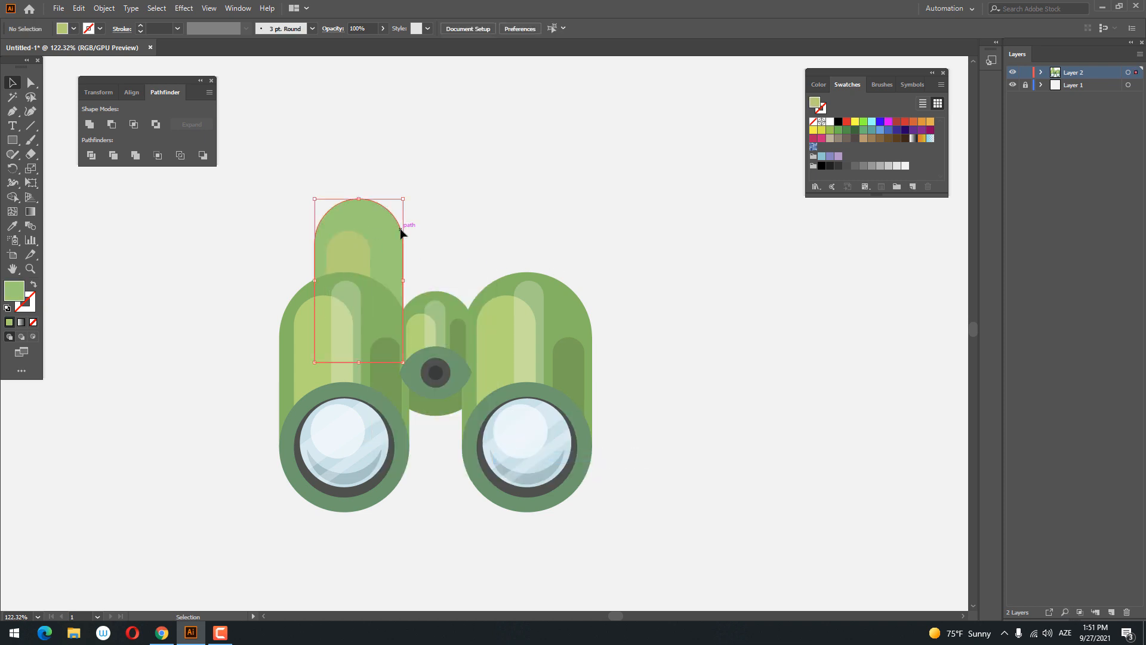
pyautogui.click(78, 8)
pyautogui.click(105, 65)
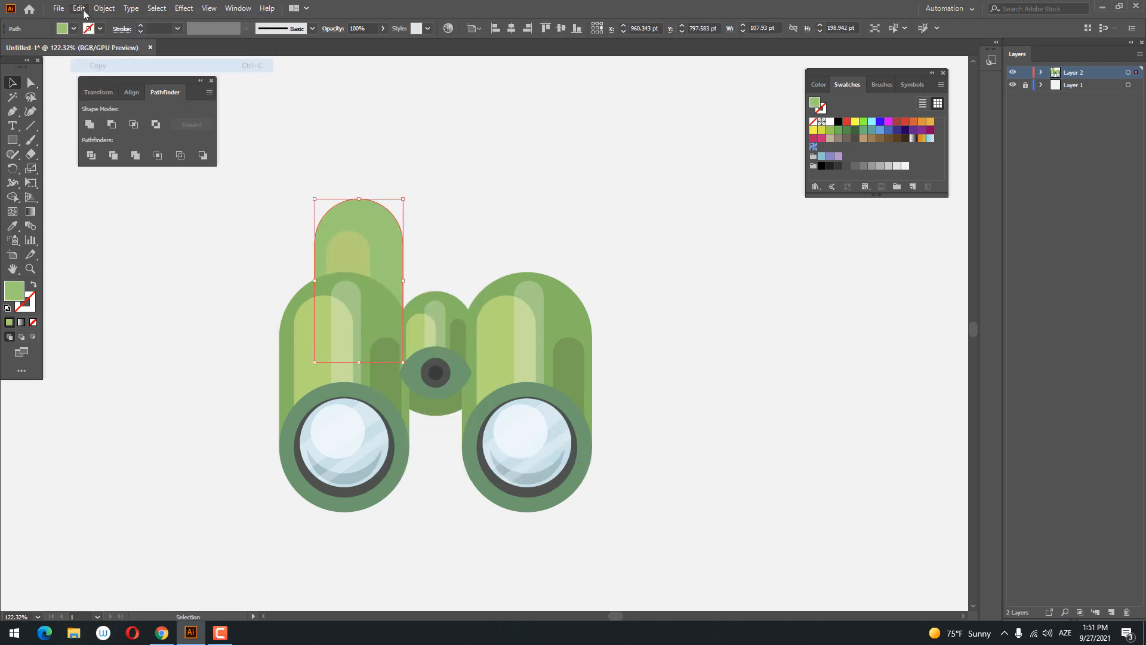
pyautogui.click(78, 8)
pyautogui.click(111, 91)
pyautogui.moveTo(350, 210); pyautogui.dragTo(388, 288)
# - Fill the lowered eyepiece copy with a darker green as the shadow at the barrel's top
pyautogui.doubleClick(19, 295)
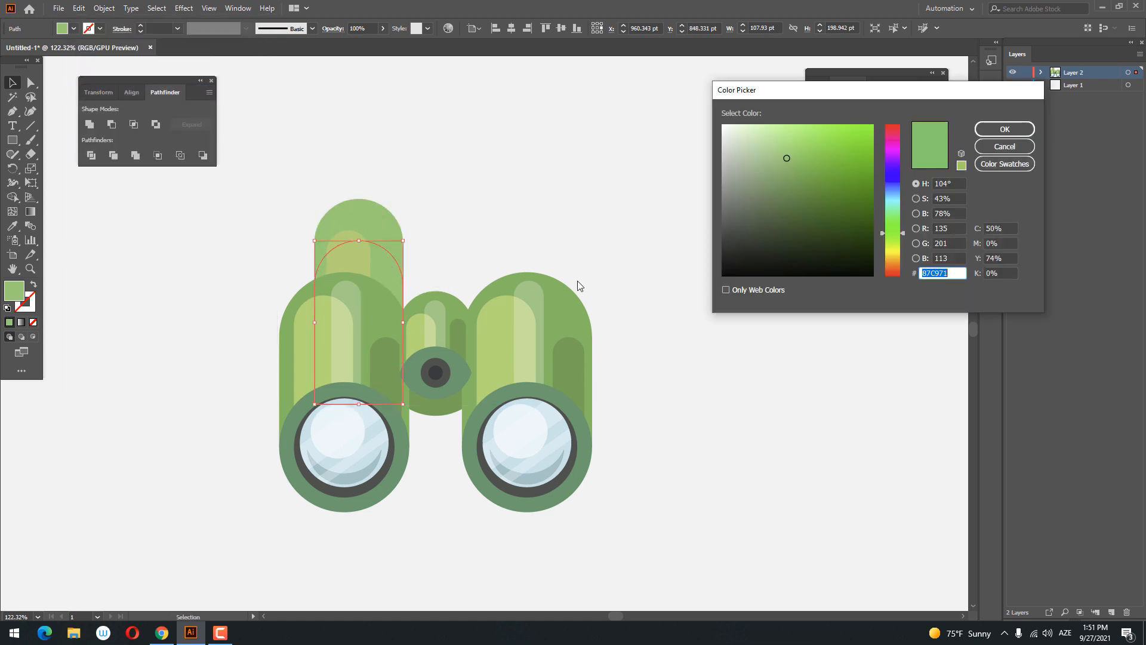
pyautogui.moveTo(793, 166); pyautogui.dragTo(793, 174)
pyautogui.click(991, 127)
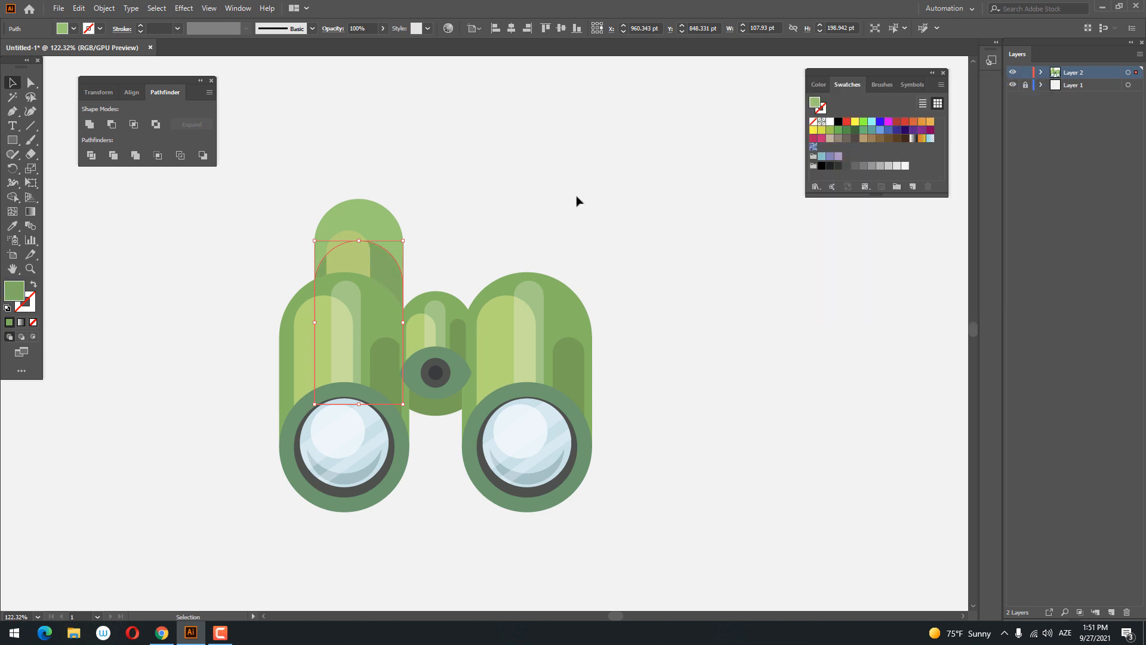
pyautogui.click(577, 200)
# - Group the left eyepiece shape with its yellowish green highlight and darker green shadow
pyautogui.press('space')
pyautogui.moveTo(529, 247); pyautogui.dragTo(512, 239)
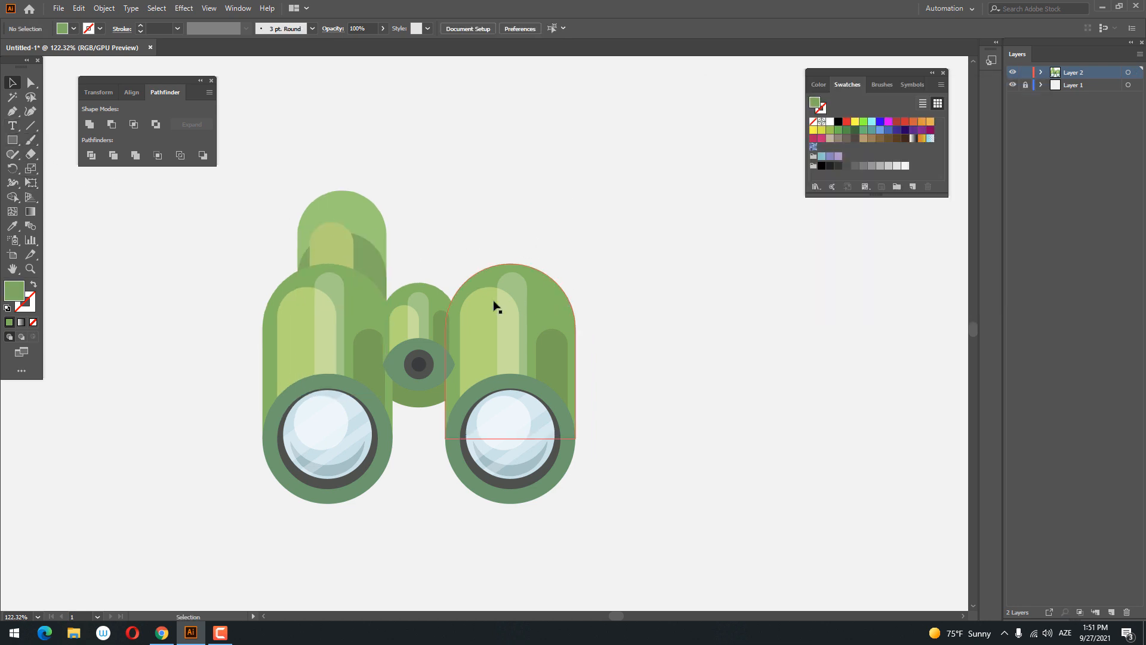
pyautogui.moveTo(278, 204); pyautogui.dragTo(278, 203)
pyautogui.rightClick(378, 224)
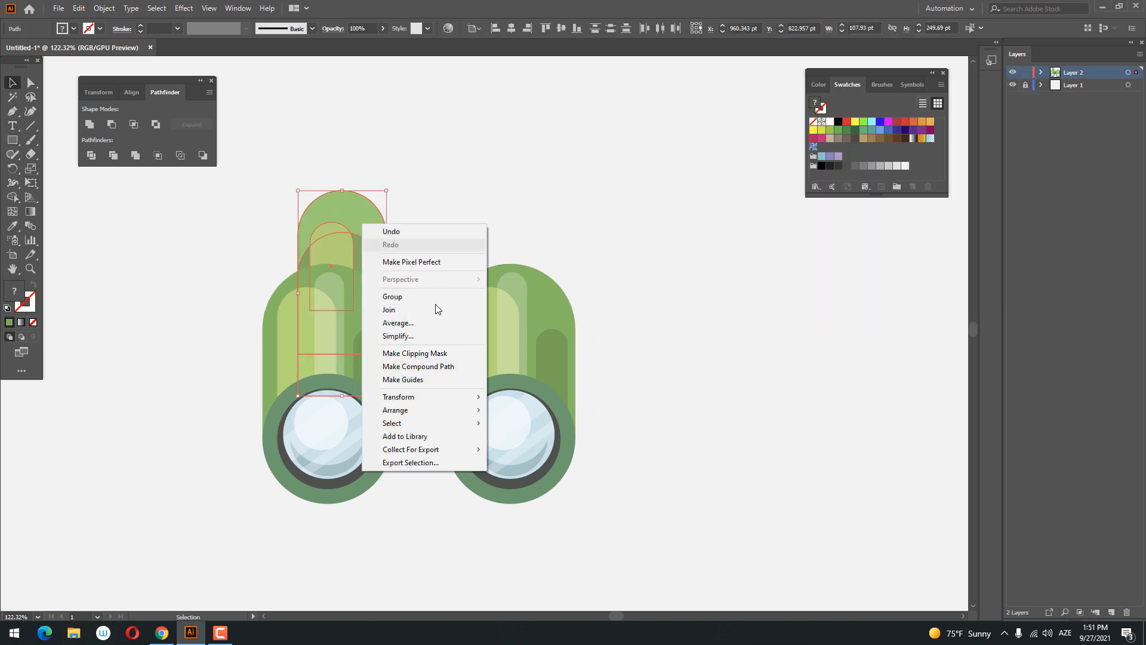
pyautogui.click(422, 299)
# - Duplicate the left eyepiece group and place the copy behind the top of the right barrel
pyautogui.click(79, 8)
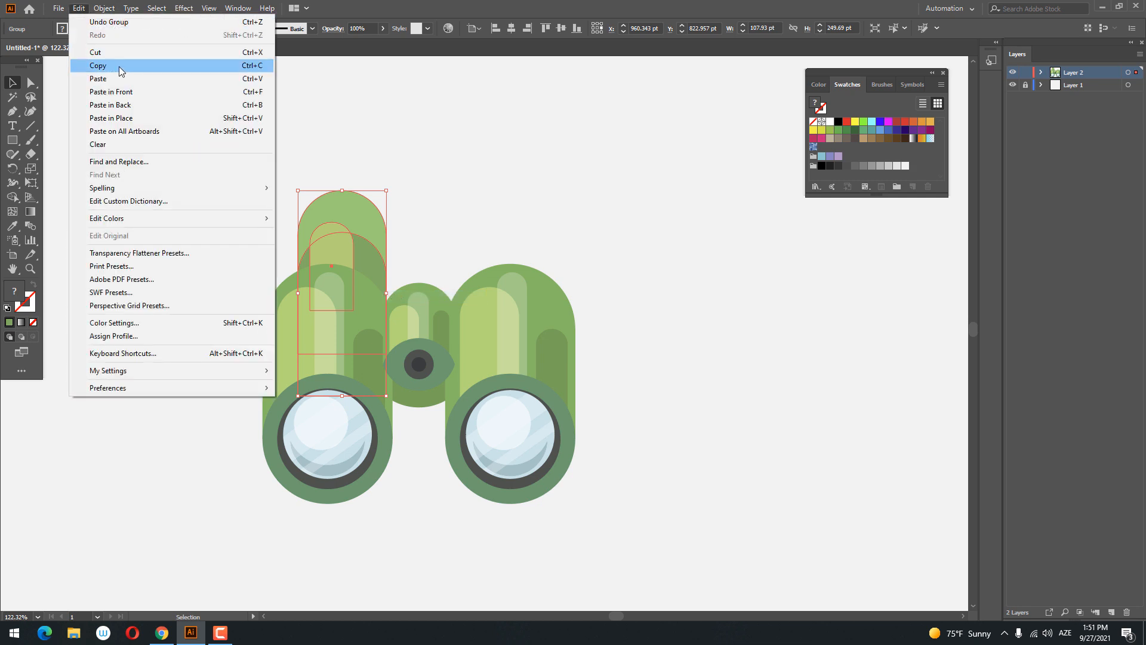
pyautogui.click(113, 66)
pyautogui.click(79, 8)
pyautogui.click(148, 94)
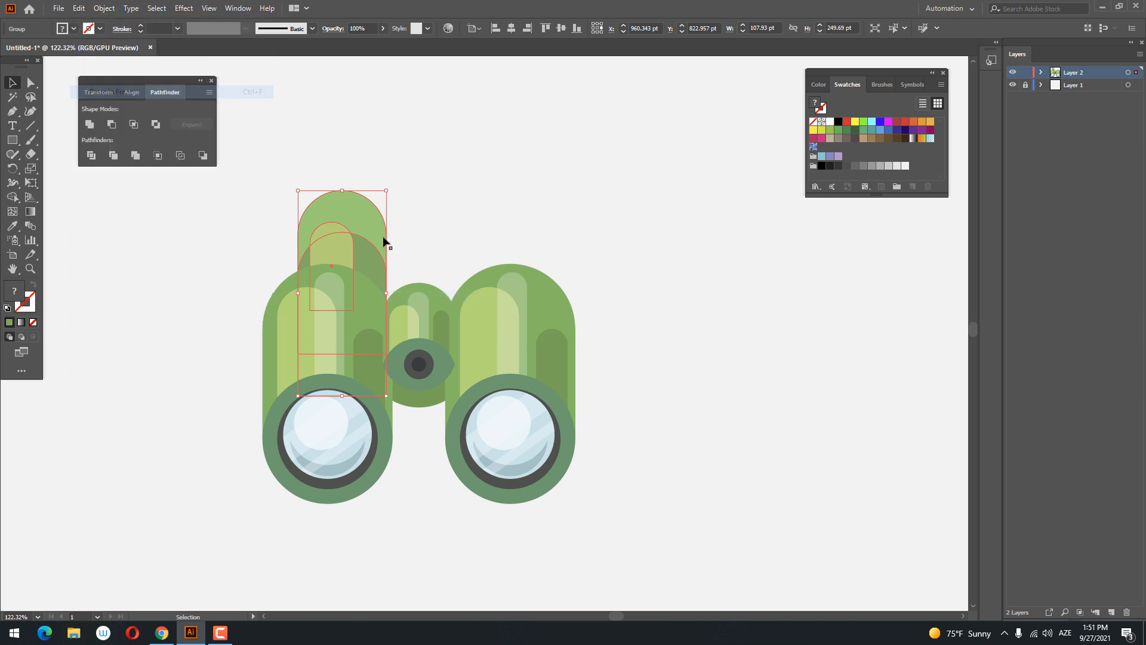
pyautogui.moveTo(383, 239); pyautogui.dragTo(527, 256)
pyautogui.click(611, 209)
# - Shift the right eyepiece group slightly inward and level its top with the left eyepiece
pyautogui.press('z')
pyautogui.moveTo(612, 209); pyautogui.dragTo(438, 238)
pyautogui.hotkey('ctrl', '0')
pyautogui.moveTo(593, 332); pyautogui.dragTo(334, 335)
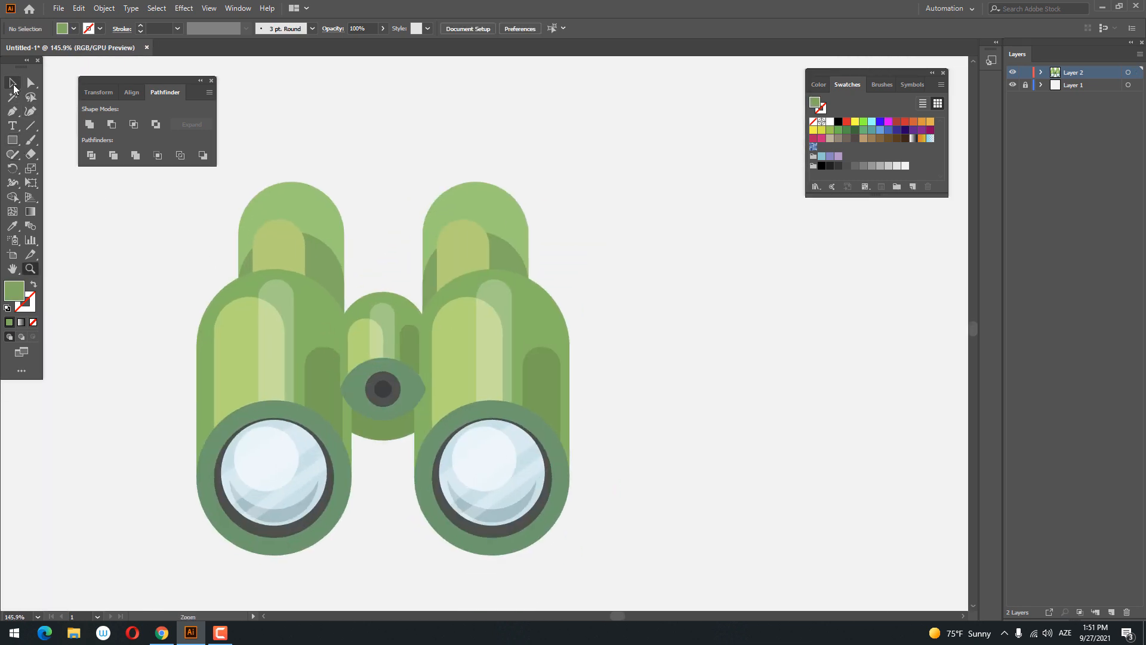
pyautogui.click(472, 224)
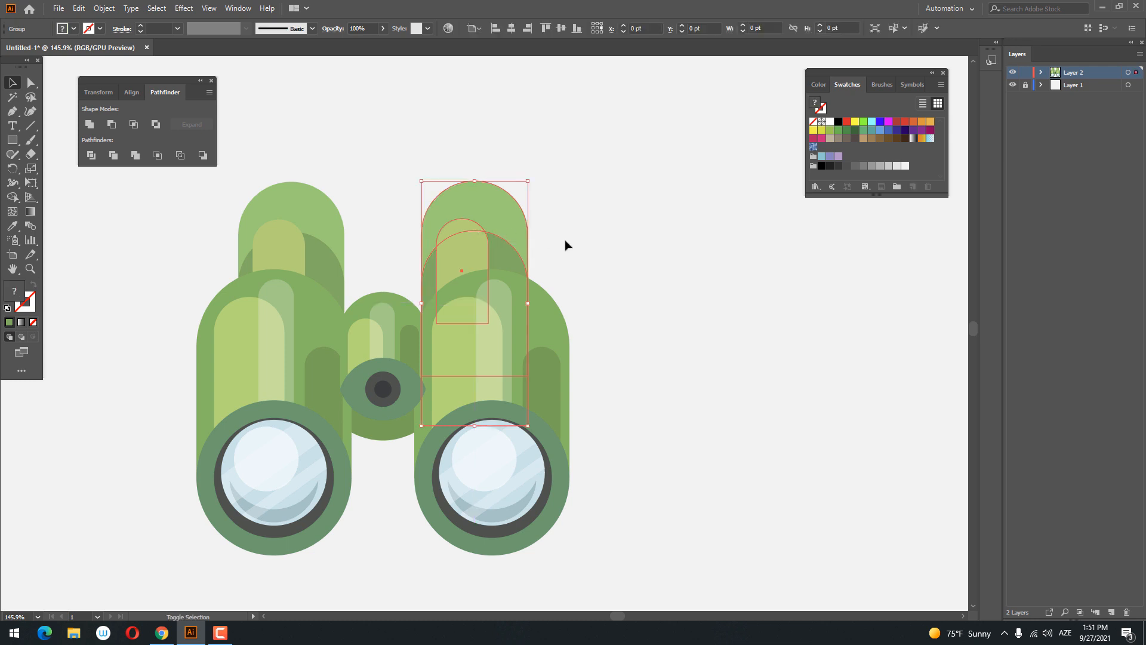
pyautogui.moveTo(493, 237); pyautogui.dragTo(491, 240)
pyautogui.click(634, 245)
pyautogui.moveTo(609, 239); pyautogui.dragTo(149, 135)
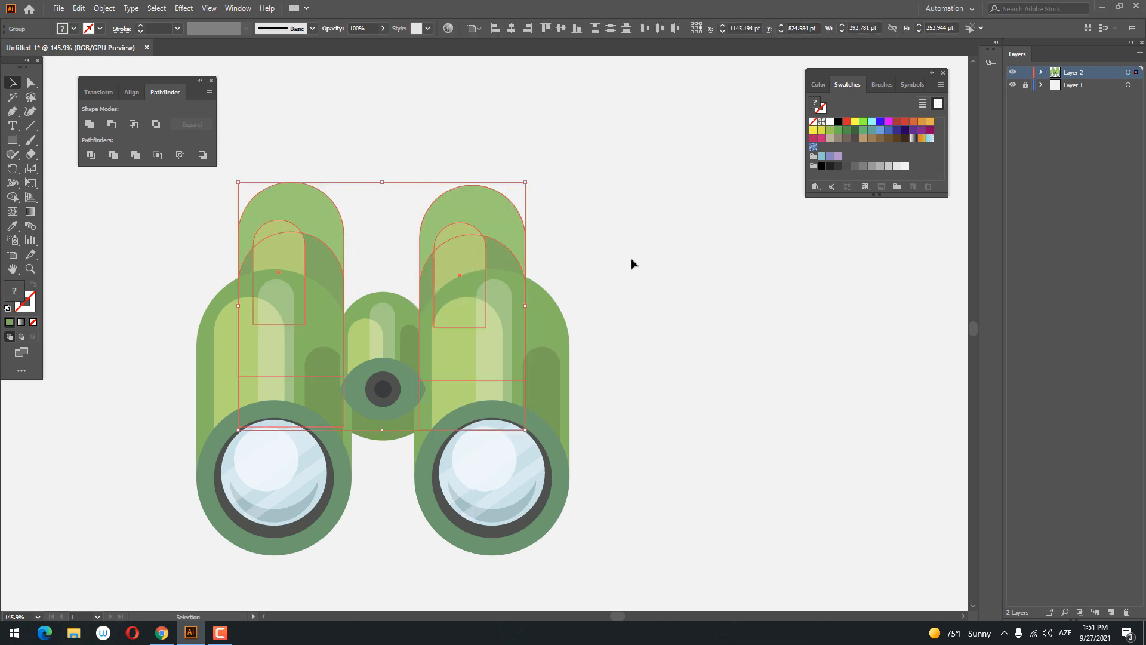
pyautogui.click(663, 250)
pyautogui.moveTo(493, 235); pyautogui.dragTo(490, 228)
pyautogui.click(530, 251)
pyautogui.click(494, 242)
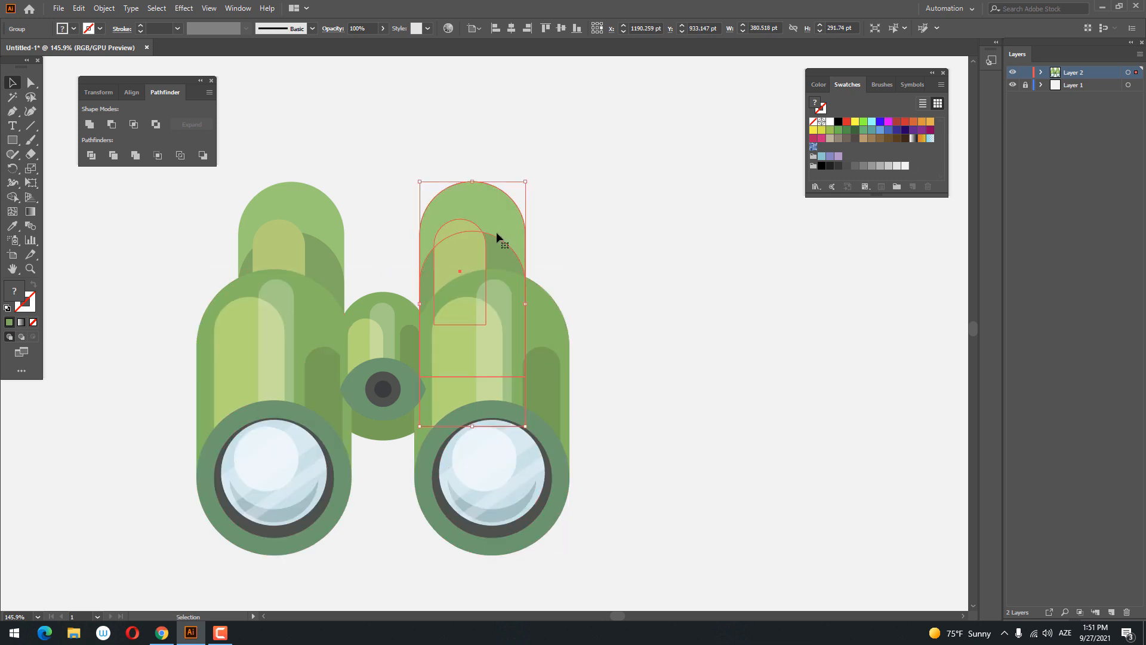
pyautogui.doubleClick(494, 238)
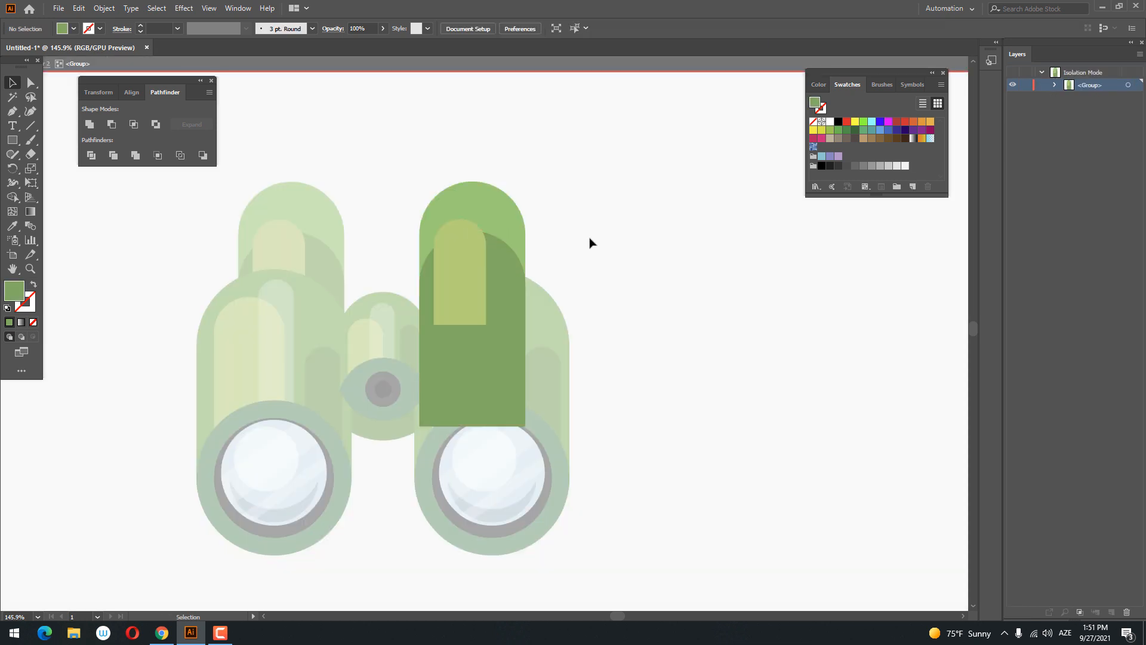
pyautogui.doubleClick(734, 367)
# - Group the left and right eyepieces together
pyautogui.click(476, 225)
pyautogui.keyDown('shift'); pyautogui.click(299, 221); pyautogui.keyUp('shift')
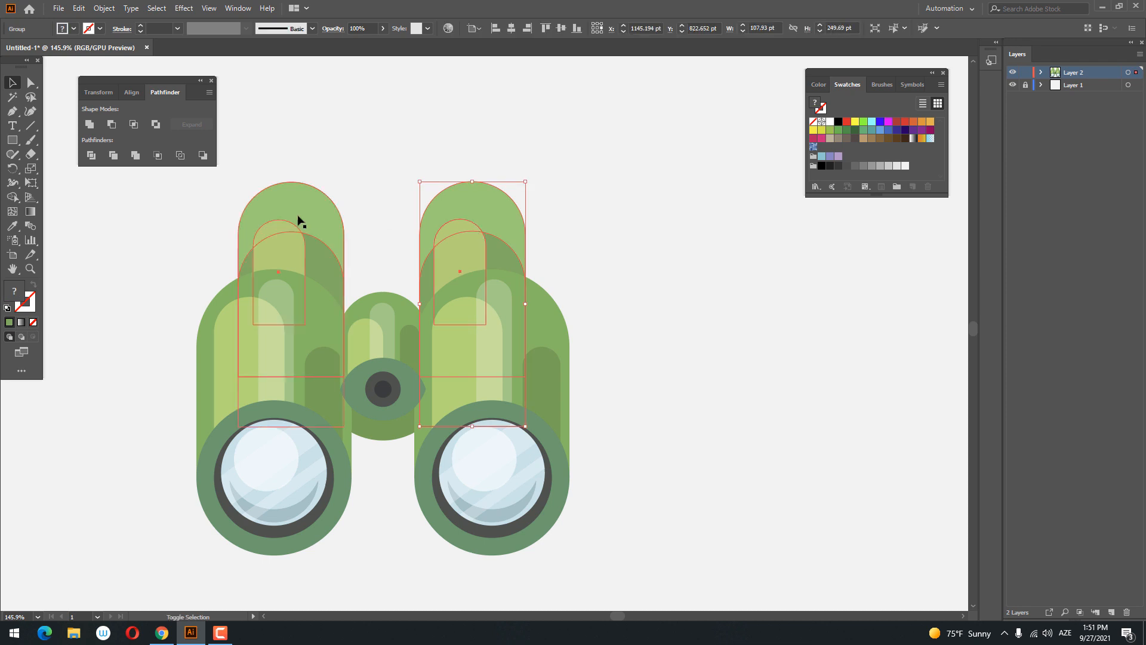
pyautogui.rightClick(484, 229)
pyautogui.click(546, 317)
pyautogui.click(385, 455)
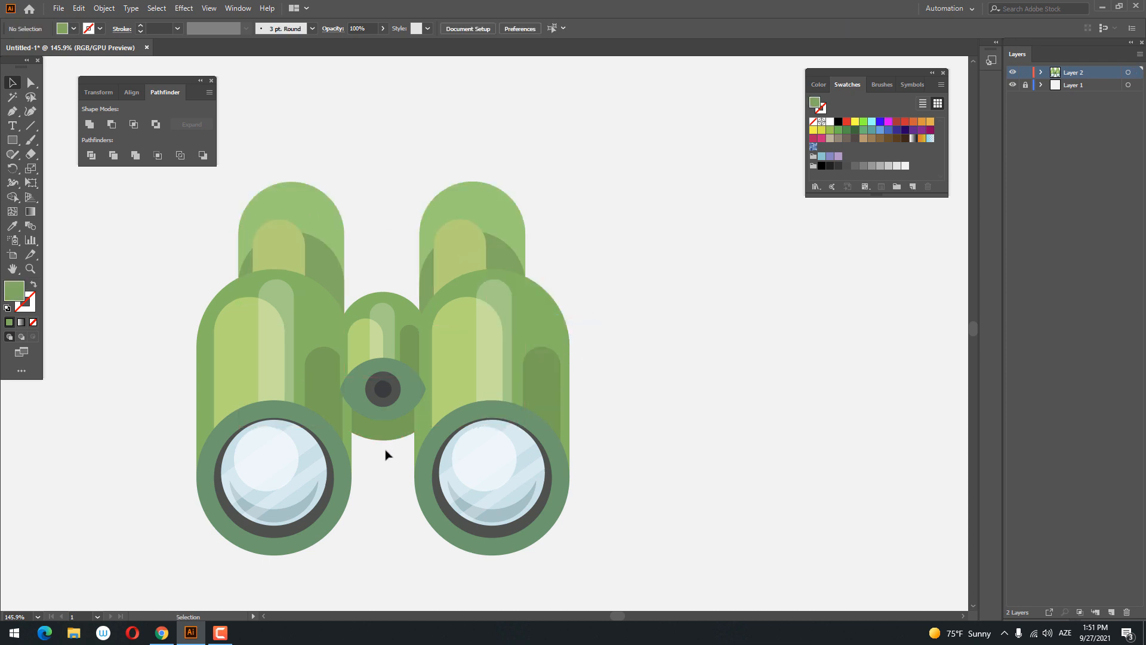
# - Group the bridge shapes with the central knob, and center all binocular parts horizontally on one another
pyautogui.moveTo(372, 264); pyautogui.dragTo(400, 478)
pyautogui.click(394, 460)
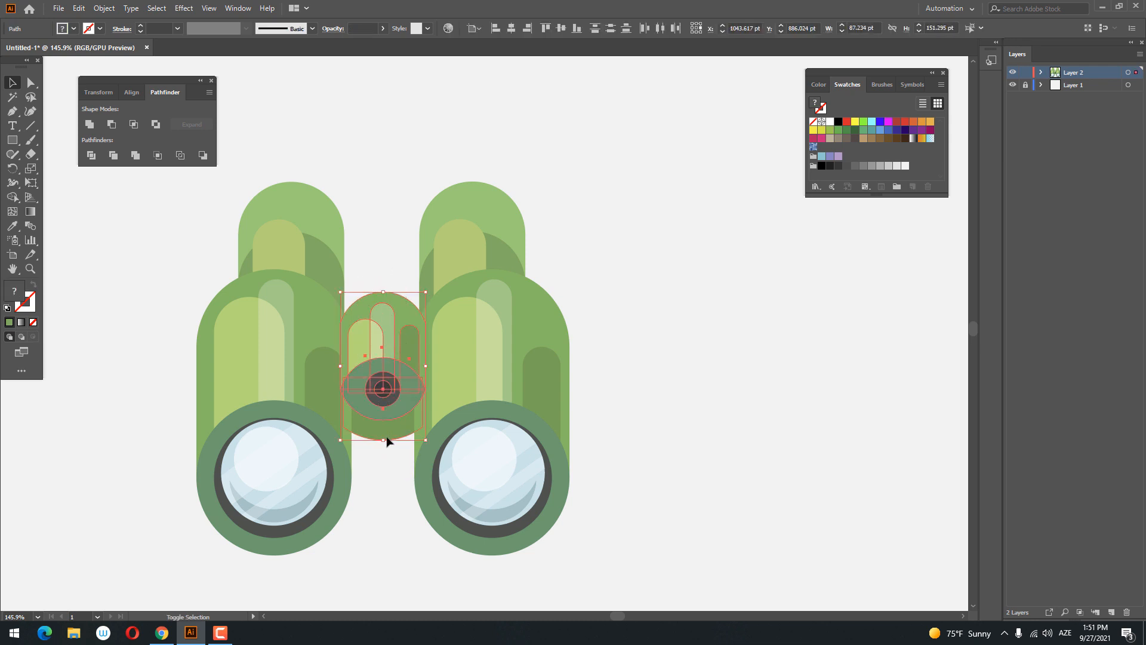
pyautogui.rightClick(399, 358)
pyautogui.click(438, 428)
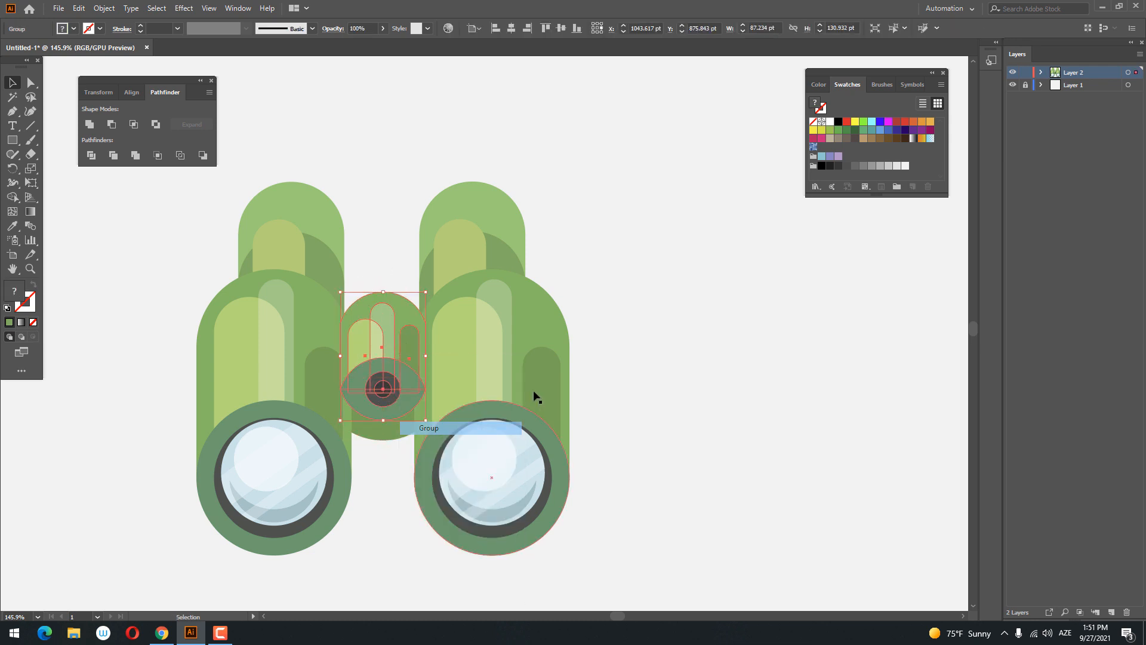
pyautogui.click(538, 397)
pyautogui.moveTo(653, 511); pyautogui.dragTo(524, 204)
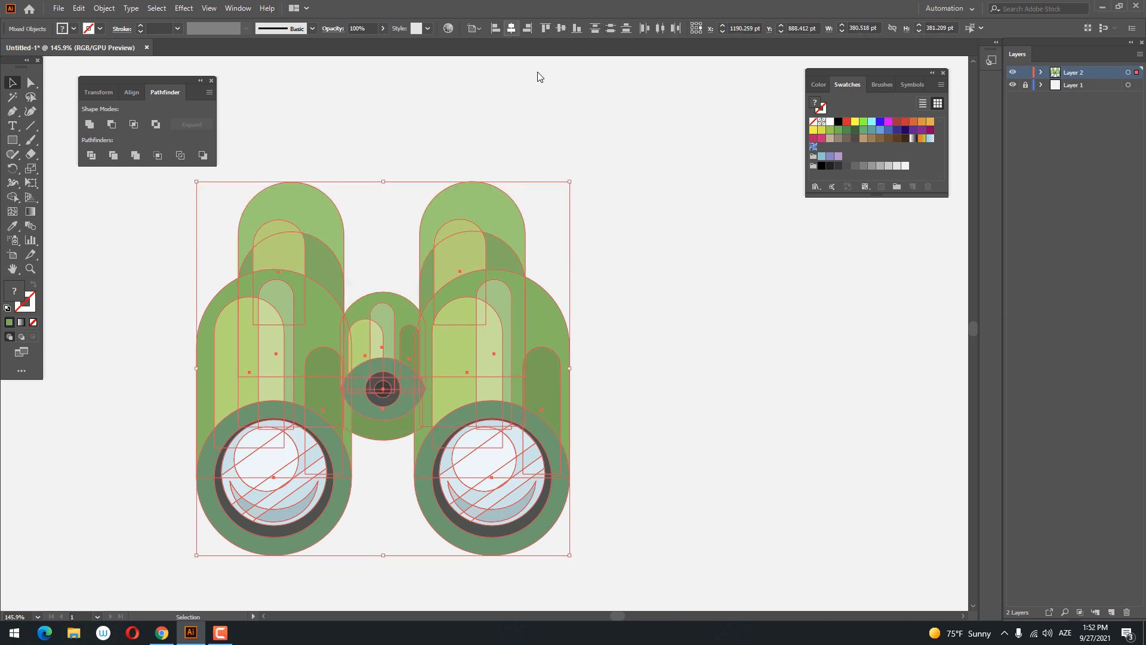
pyautogui.click(607, 206)
# - Group all parts of the binoculars into a single object
pyautogui.press('z')
pyautogui.moveTo(610, 228); pyautogui.dragTo(476, 205)
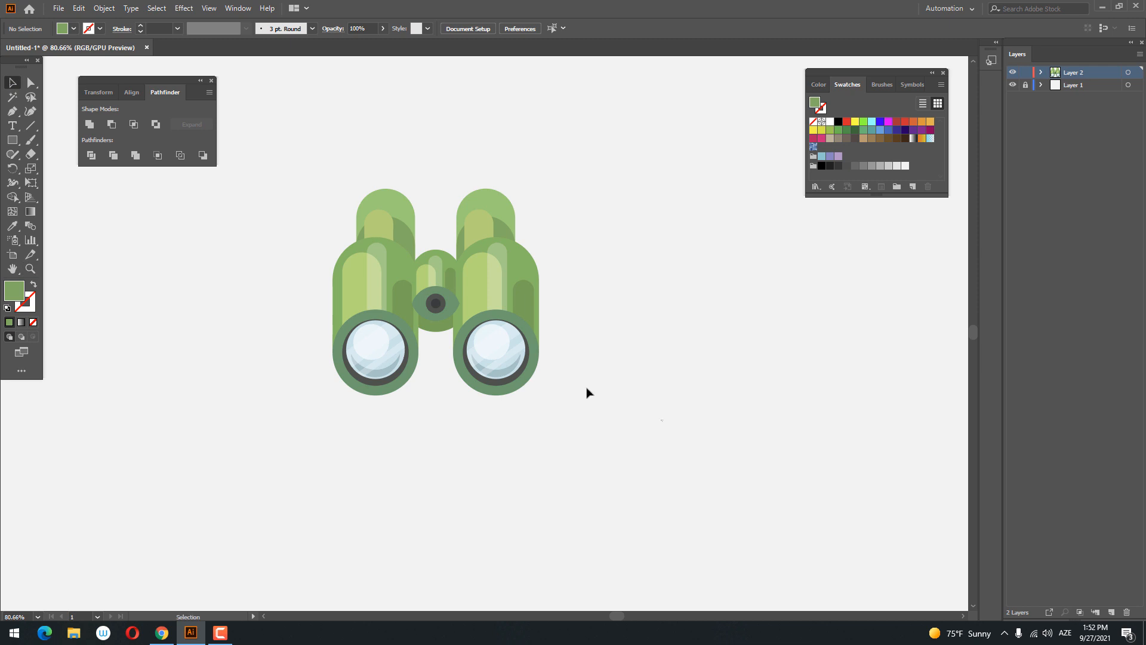
pyautogui.moveTo(586, 392); pyautogui.dragTo(439, 253)
pyautogui.rightClick(440, 253)
pyautogui.click(489, 345)
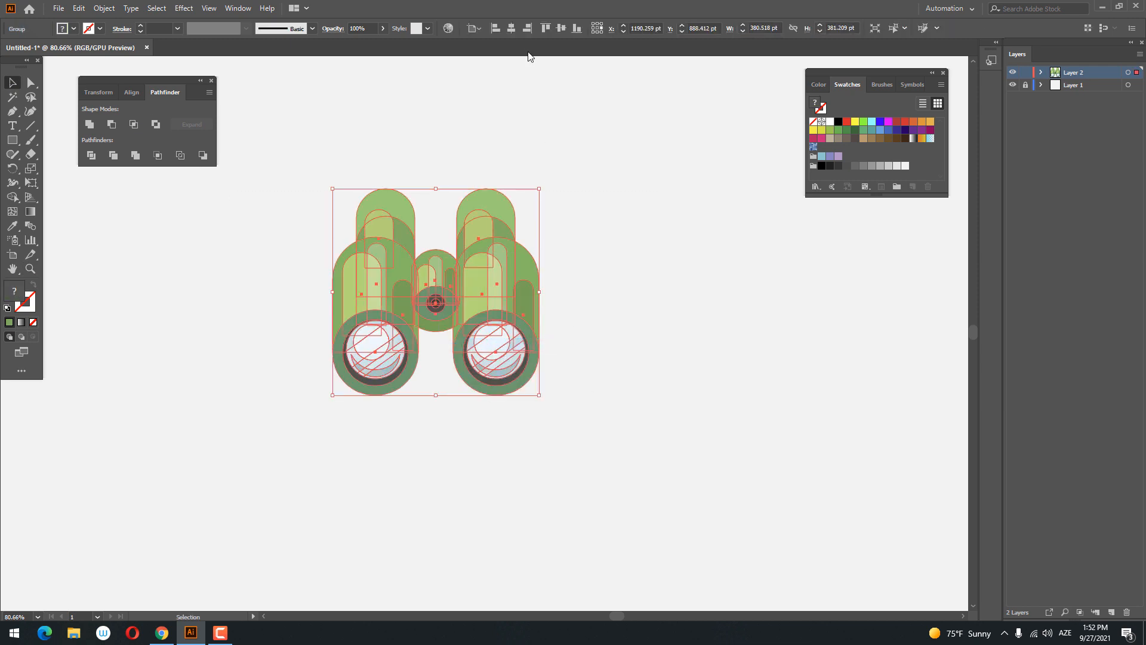
# - Center the grouped binoculars horizontally and vertically on the artboard
pyautogui.click(512, 28)
pyautogui.click(560, 29)
pyautogui.click(655, 293)
pyautogui.moveTo(620, 417); pyautogui.dragTo(650, 386)
pyautogui.press('z')
pyautogui.moveTo(537, 360); pyautogui.dragTo(879, 443)
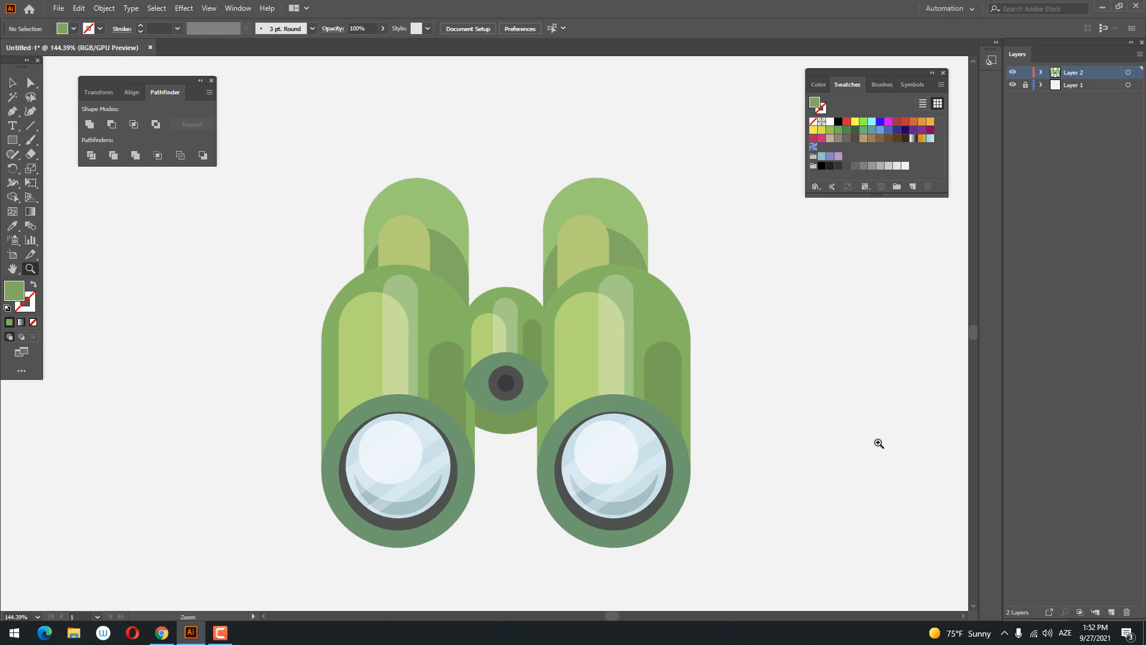